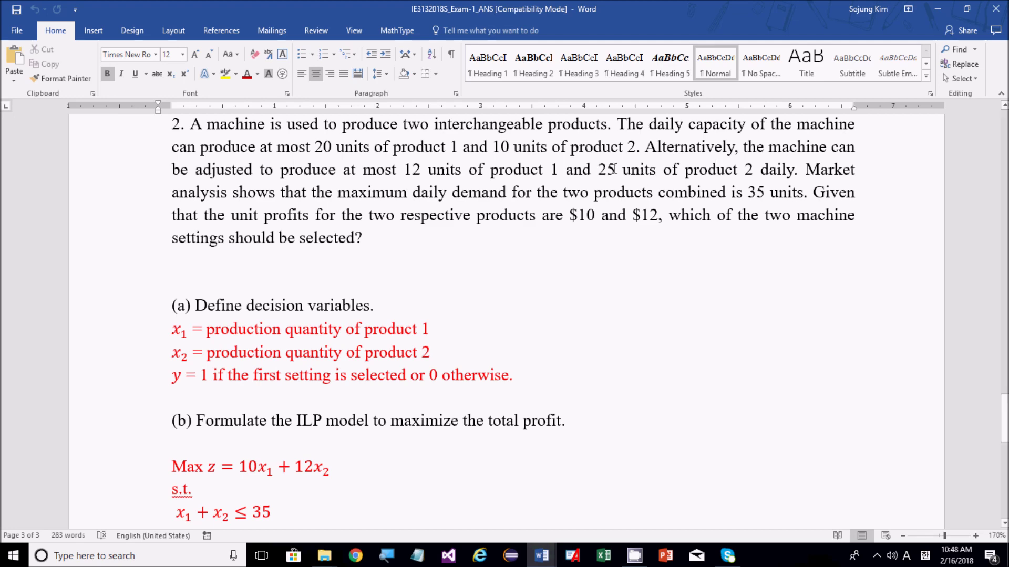
Step: Examine in problem 2 the daily capacity limits of products 1 and 2 under the original and the adjusted machine setting
{"action": "left_click", "coordinate": [329, 173]}
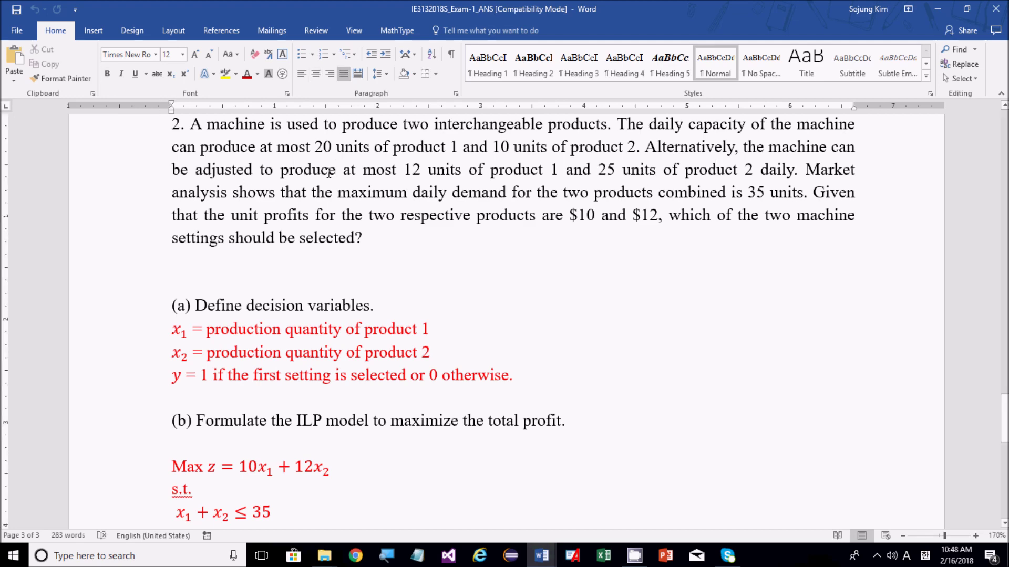
{"action": "scroll", "coordinate": [330, 172], "scroll_direction": "up", "scroll_amount": 4, "text": "ctrl"}
{"action": "scroll", "coordinate": [349, 173], "scroll_direction": "up", "scroll_amount": 1}
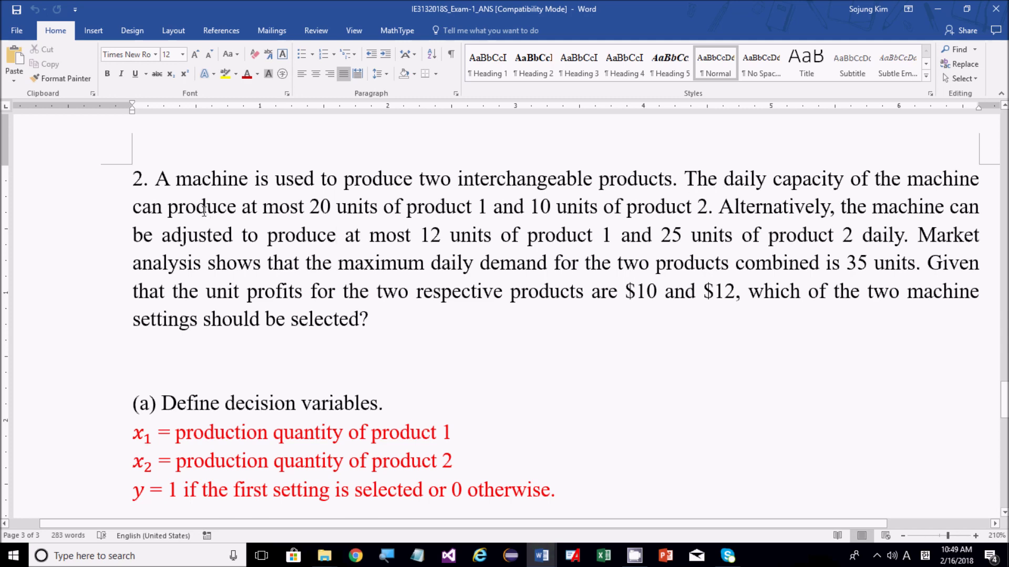
{"action": "left_click_drag", "start_coordinate": [242, 208], "coordinate": [475, 213]}
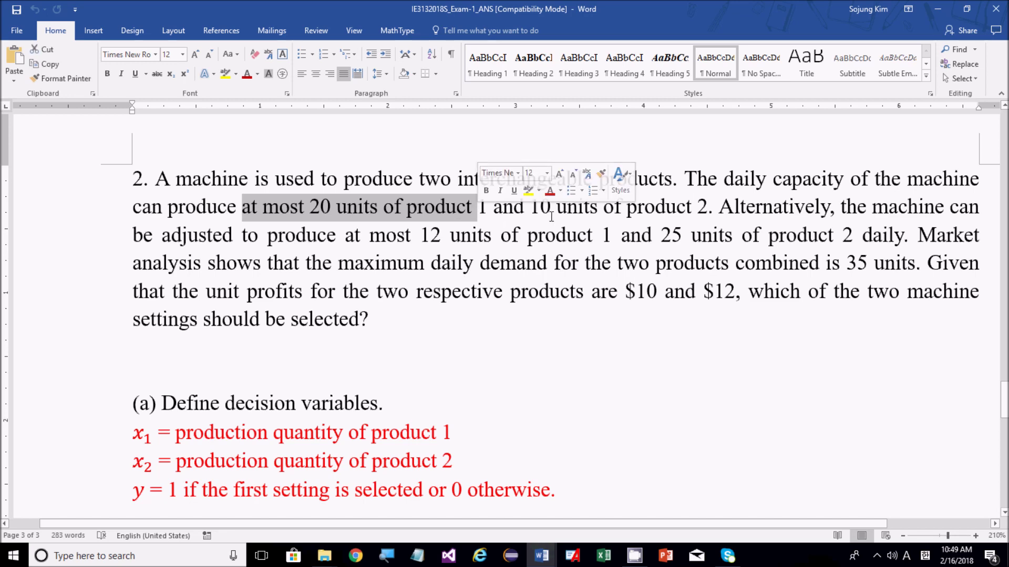
{"action": "left_click_drag", "start_coordinate": [537, 211], "coordinate": [691, 218]}
{"action": "left_click", "coordinate": [845, 207]}
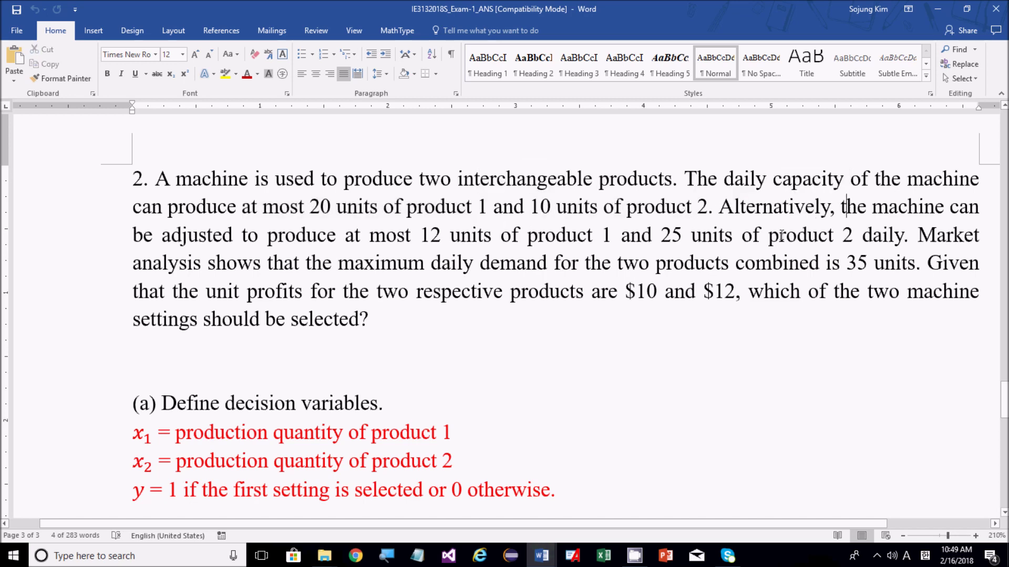
{"action": "left_click_drag", "start_coordinate": [224, 241], "coordinate": [785, 245]}
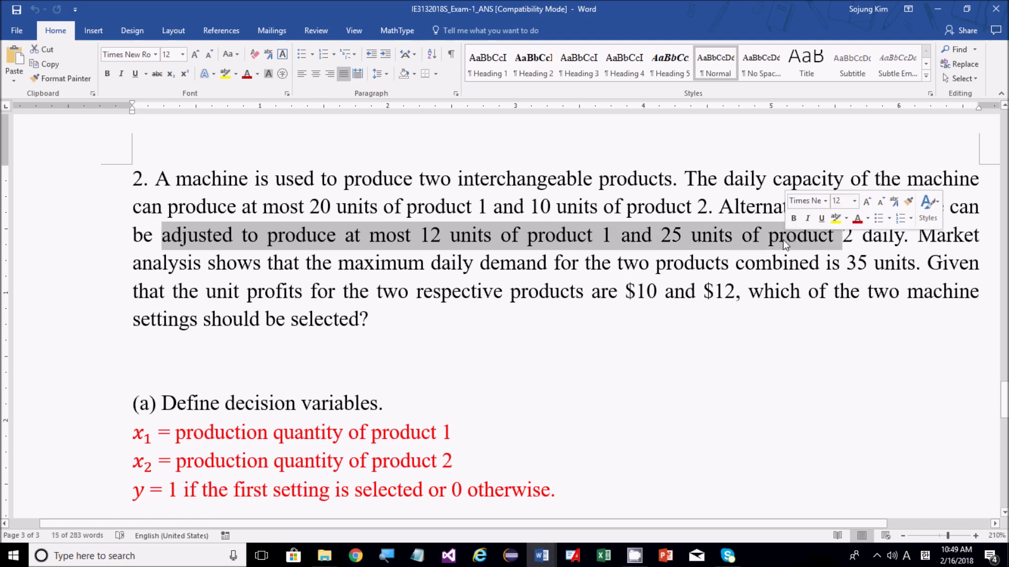
{"action": "left_click", "coordinate": [869, 239]}
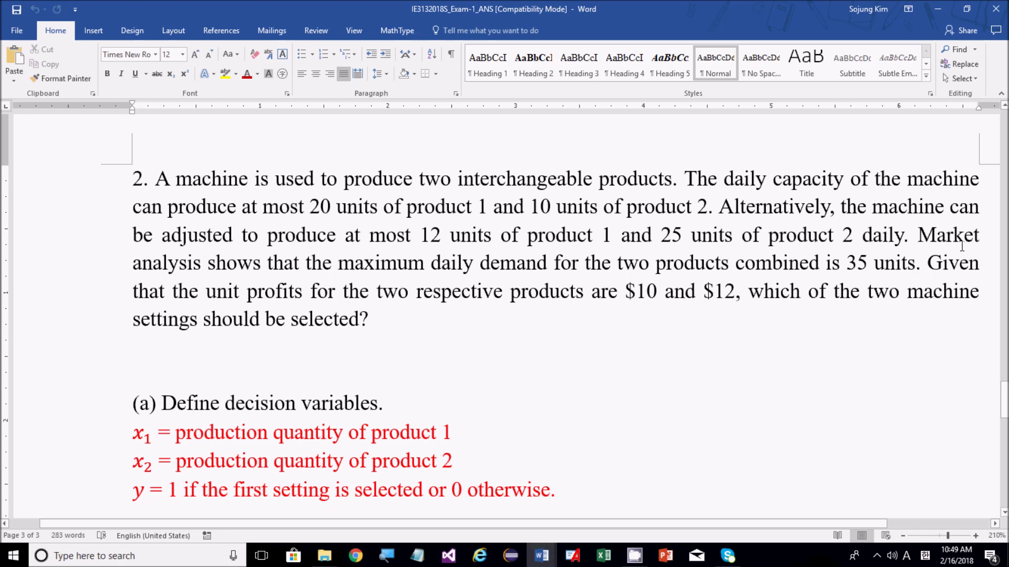
Step: Examine the market analysis sentence in problem 2 about the maximum combined daily demand for both products
{"action": "left_click_drag", "start_coordinate": [936, 241], "coordinate": [511, 269]}
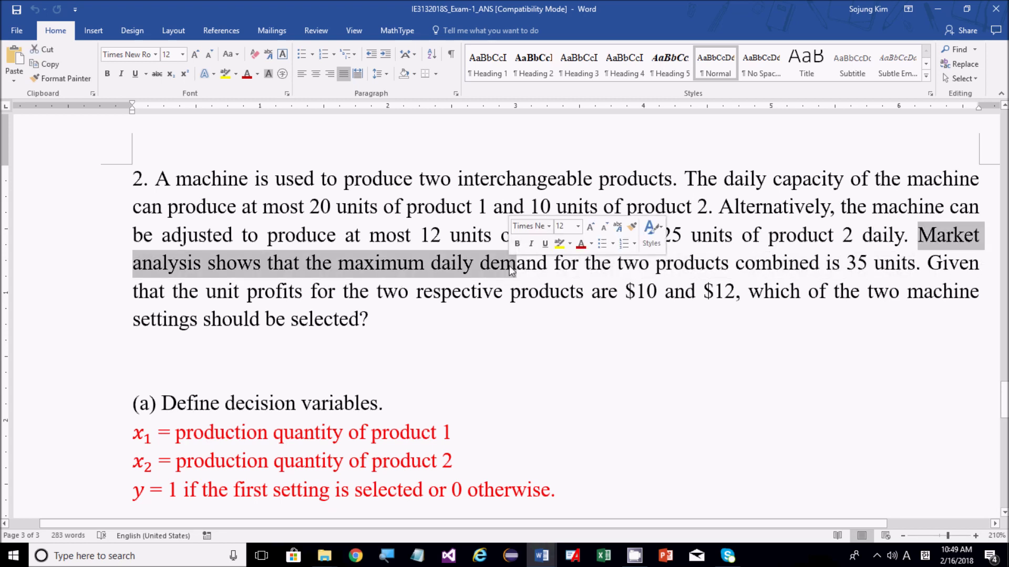
{"action": "left_click", "coordinate": [536, 279]}
{"action": "left_click_drag", "start_coordinate": [339, 263], "coordinate": [873, 265]}
{"action": "left_click", "coordinate": [796, 290]}
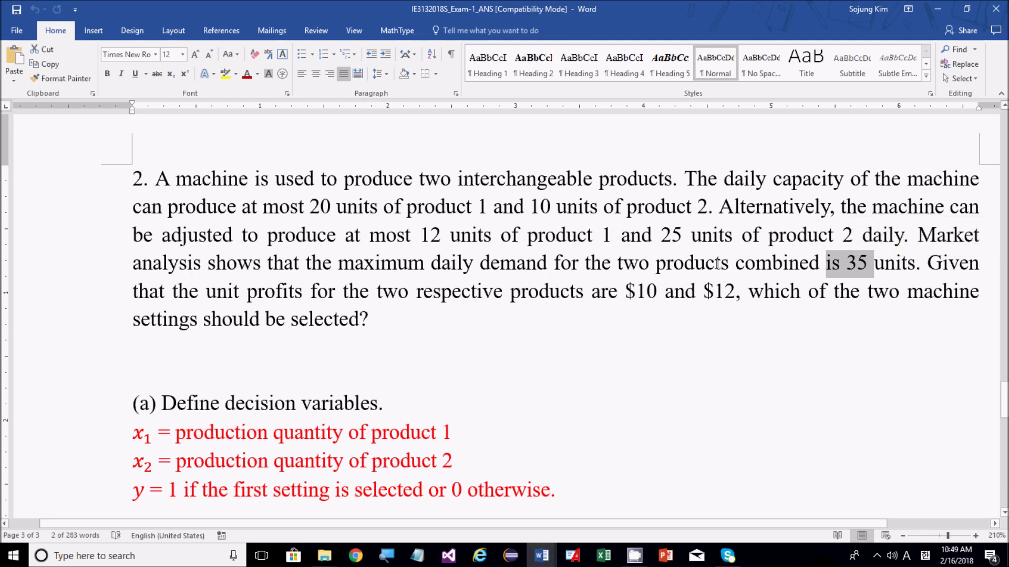
{"action": "left_click", "coordinate": [727, 263]}
{"action": "scroll", "coordinate": [733, 263], "scroll_direction": "down", "scroll_amount": 2}
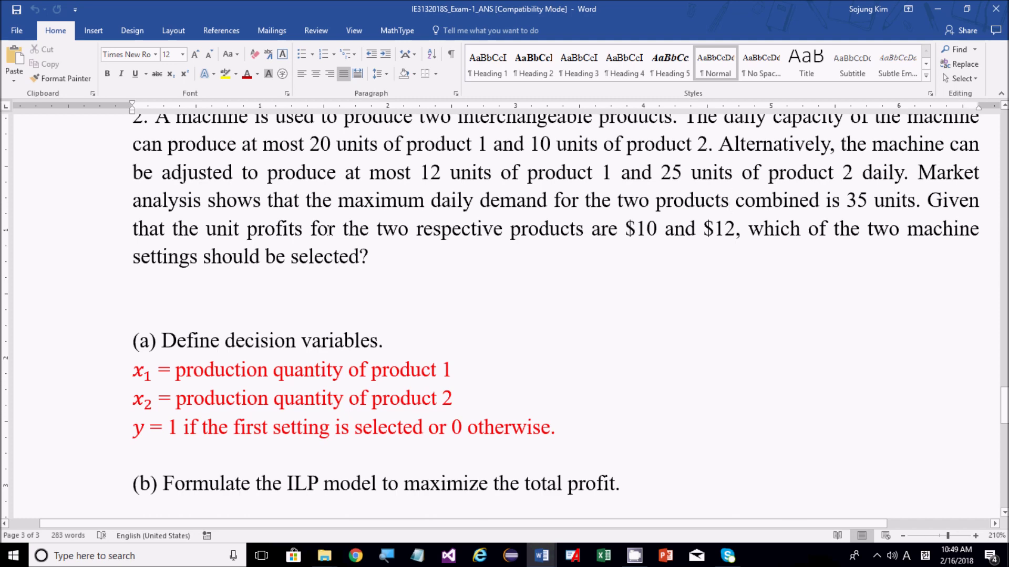
Step: Review the unit profits of the two products and the closing question of problem 2 about the machine settings
{"action": "left_click", "coordinate": [329, 229]}
{"action": "scroll", "coordinate": [368, 225], "scroll_direction": "up", "scroll_amount": 1}
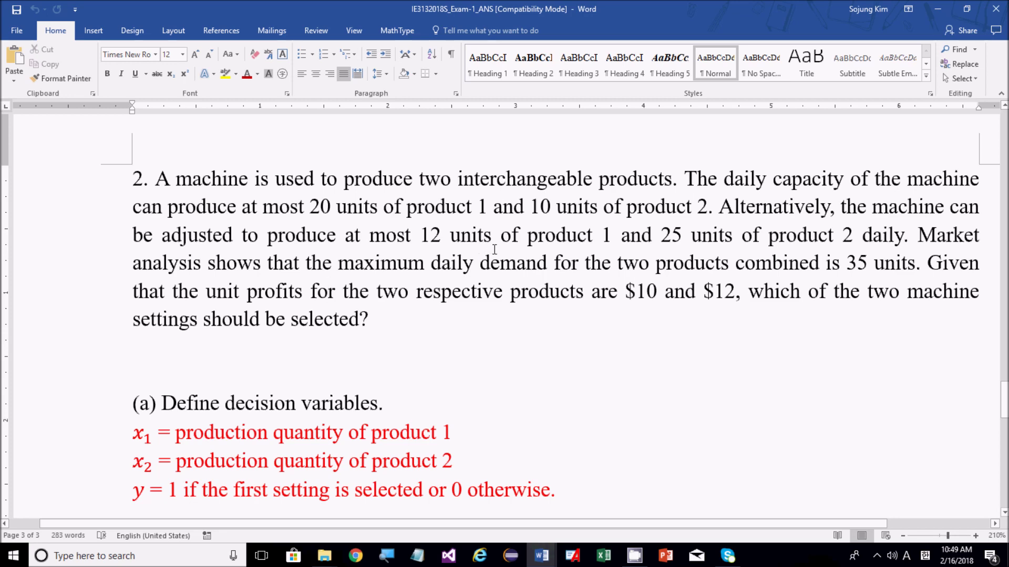
{"action": "scroll", "coordinate": [368, 279], "scroll_direction": "down", "scroll_amount": 1}
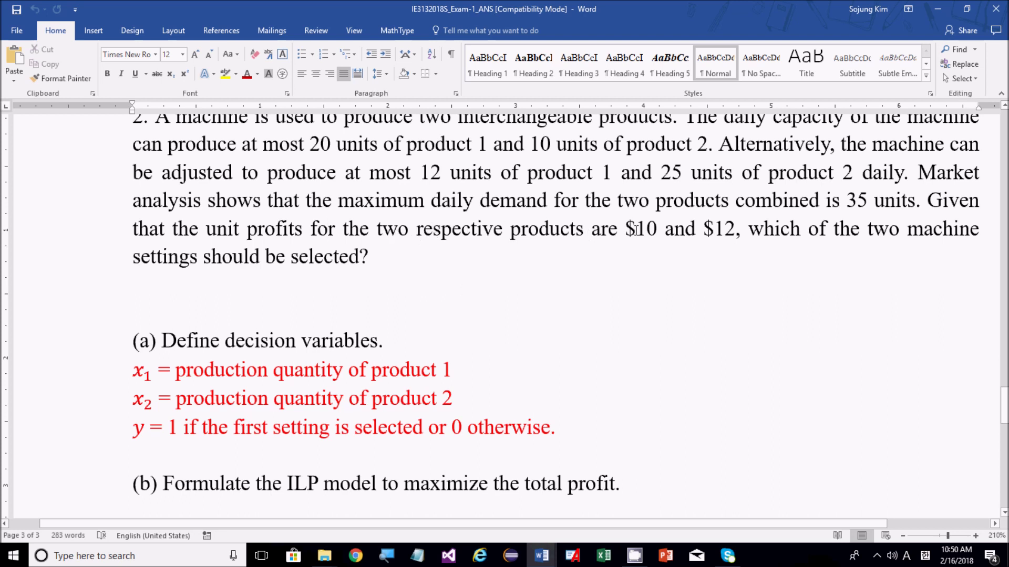
{"action": "left_click_drag", "start_coordinate": [625, 229], "coordinate": [732, 239]}
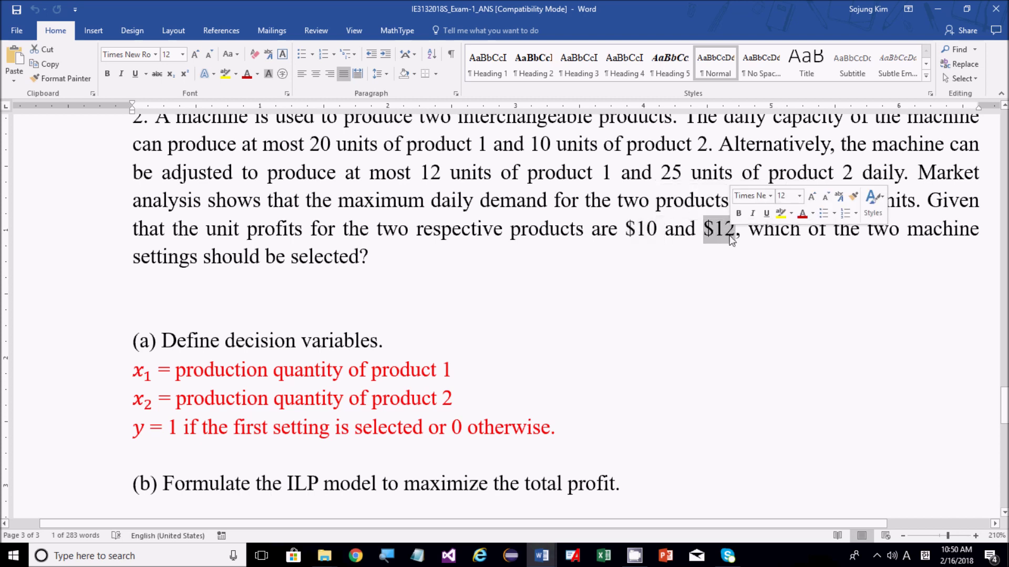
{"action": "left_click", "coordinate": [689, 257]}
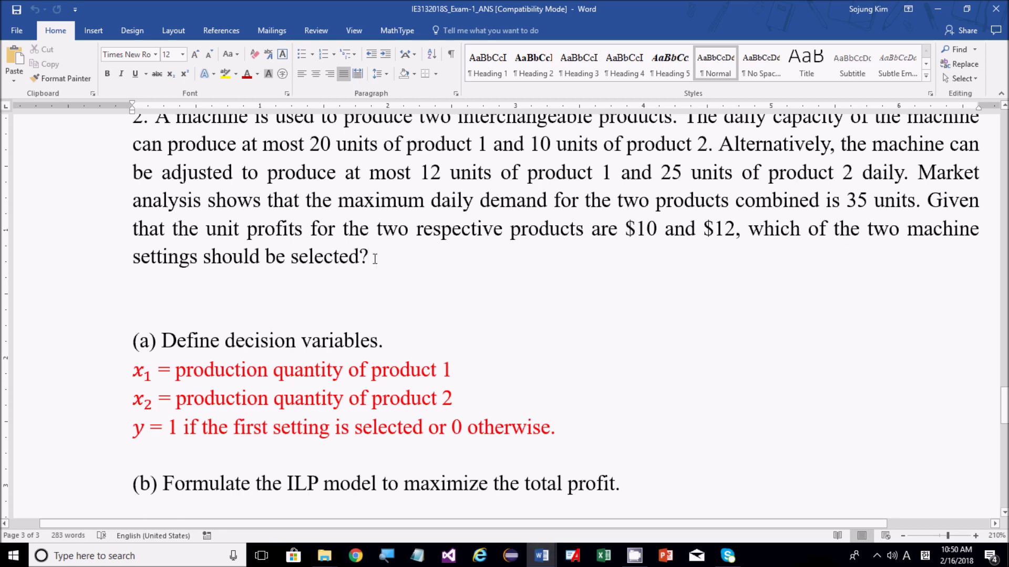
{"action": "left_click", "coordinate": [761, 230], "text": "shift"}
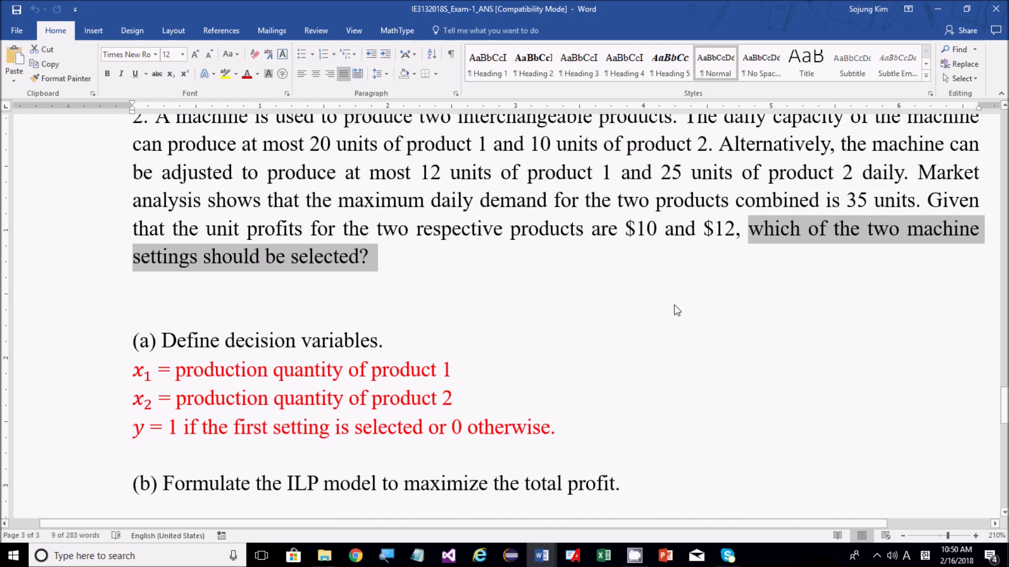
{"action": "scroll", "coordinate": [674, 305], "scroll_direction": "up", "scroll_amount": 1}
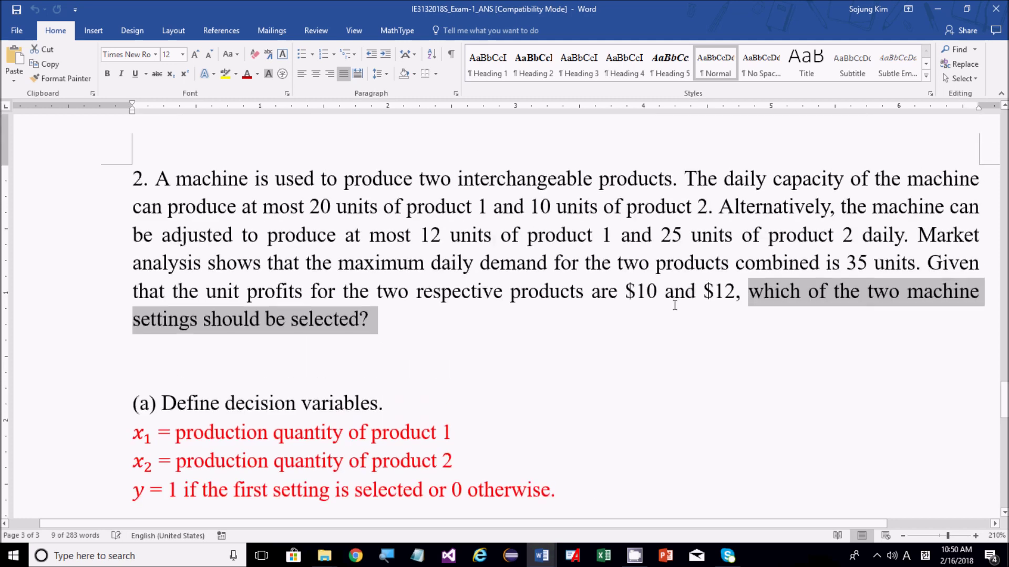
Step: Compare the capacity limits of the two machine settings with the definition of variable y in part (a)
{"action": "left_click", "coordinate": [550, 308]}
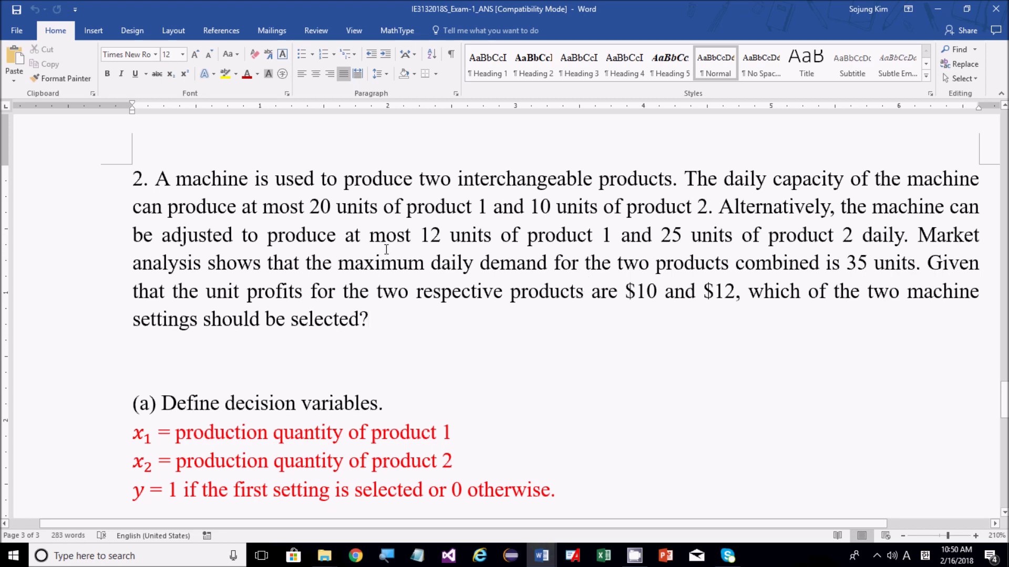
{"action": "left_click_drag", "start_coordinate": [289, 206], "coordinate": [621, 215]}
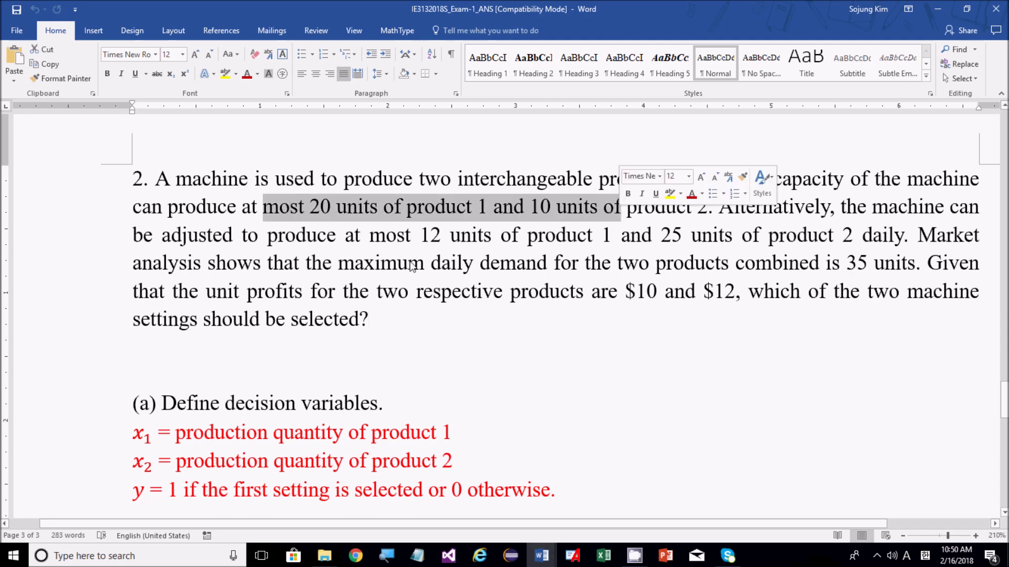
{"action": "left_click", "coordinate": [374, 237]}
{"action": "left_click_drag", "start_coordinate": [750, 247], "coordinate": [856, 247]}
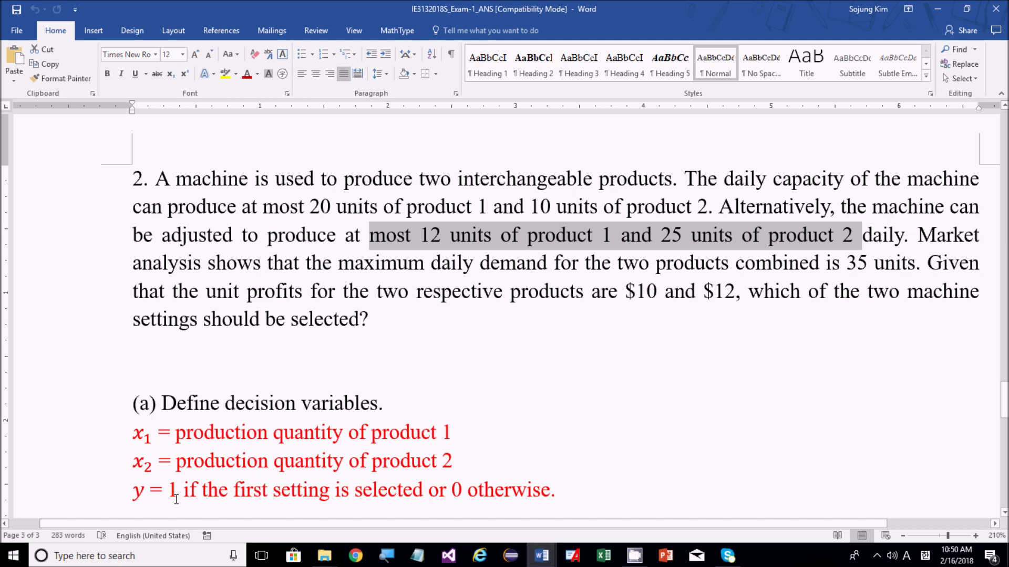
{"action": "left_click_drag", "start_coordinate": [135, 494], "coordinate": [506, 489]}
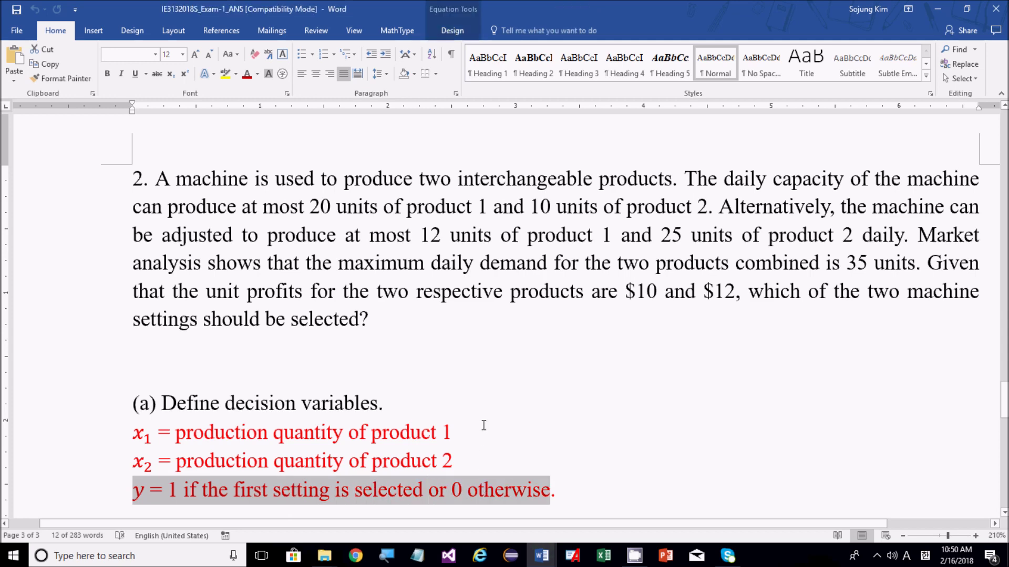
{"action": "left_click", "coordinate": [240, 504]}
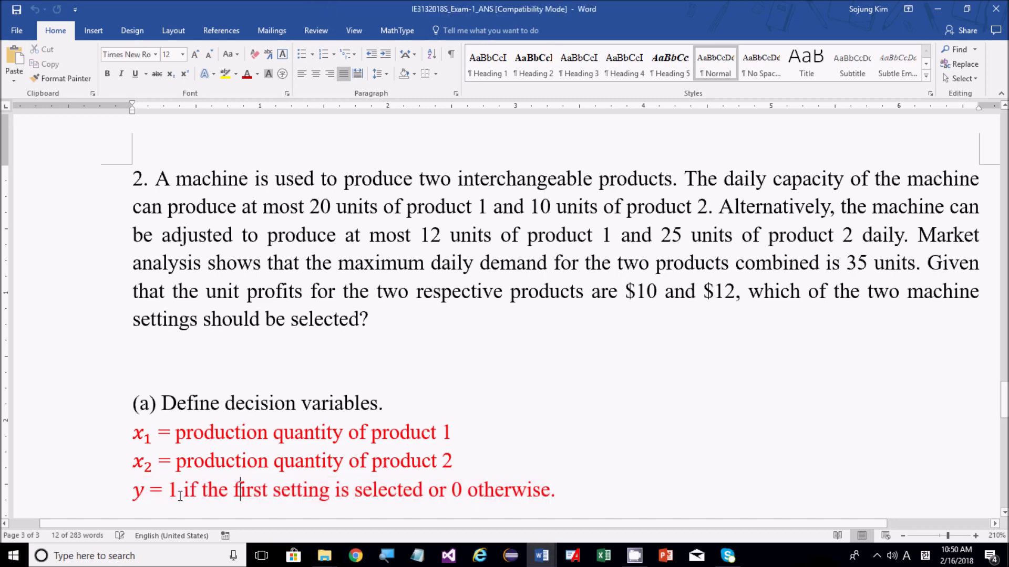
{"action": "left_click_drag", "start_coordinate": [183, 490], "coordinate": [335, 488]}
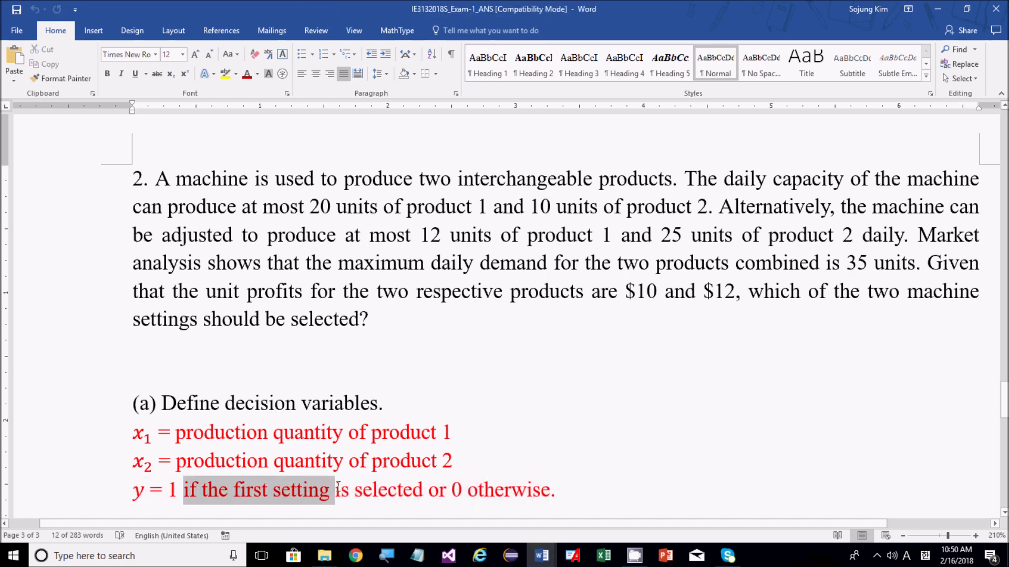
{"action": "double_click", "coordinate": [452, 492]}
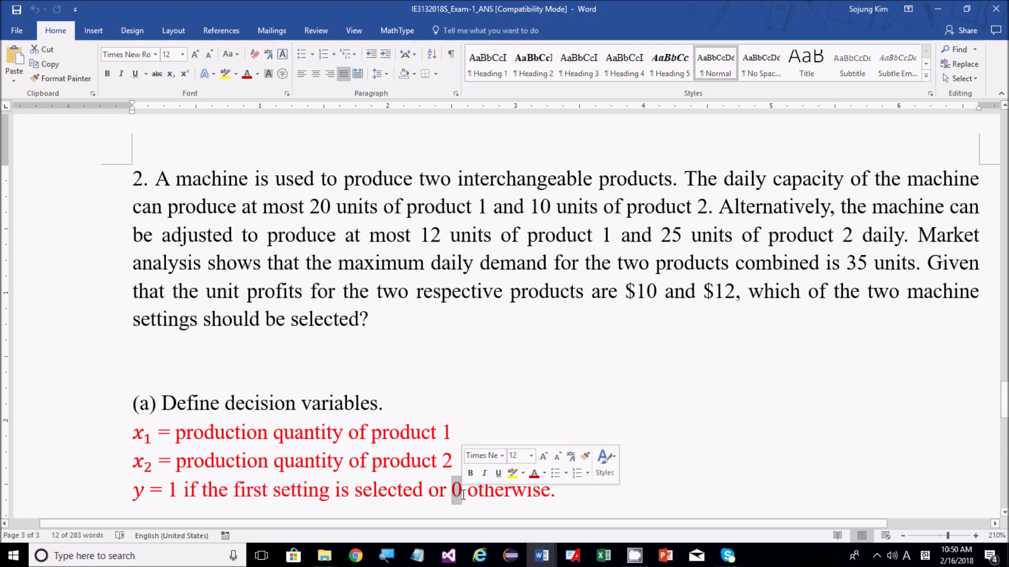
{"action": "left_click", "coordinate": [415, 408]}
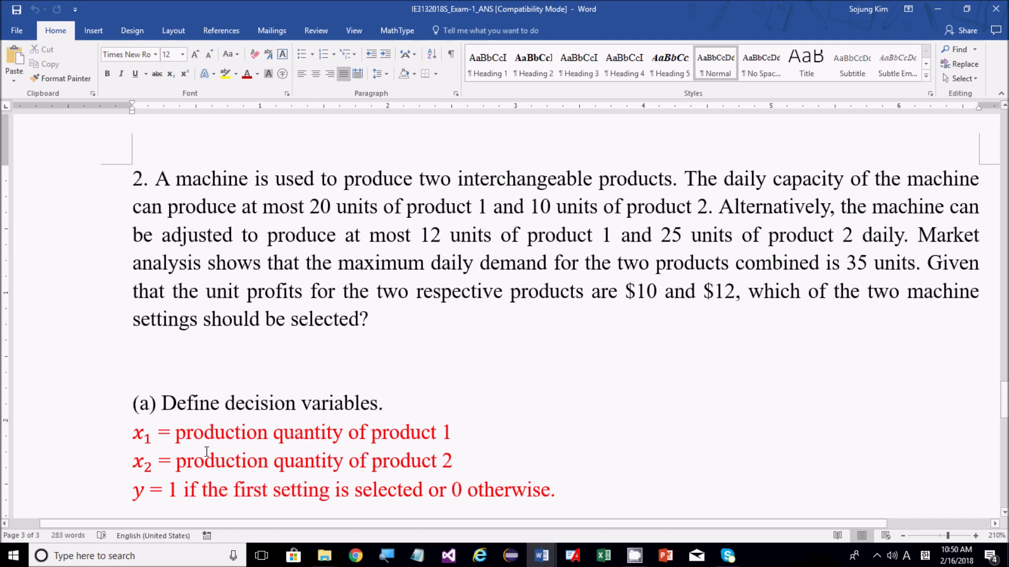
{"action": "scroll", "coordinate": [208, 451], "scroll_direction": "down", "scroll_amount": 2}
{"action": "scroll", "coordinate": [208, 451], "scroll_direction": "up", "scroll_amount": 1}
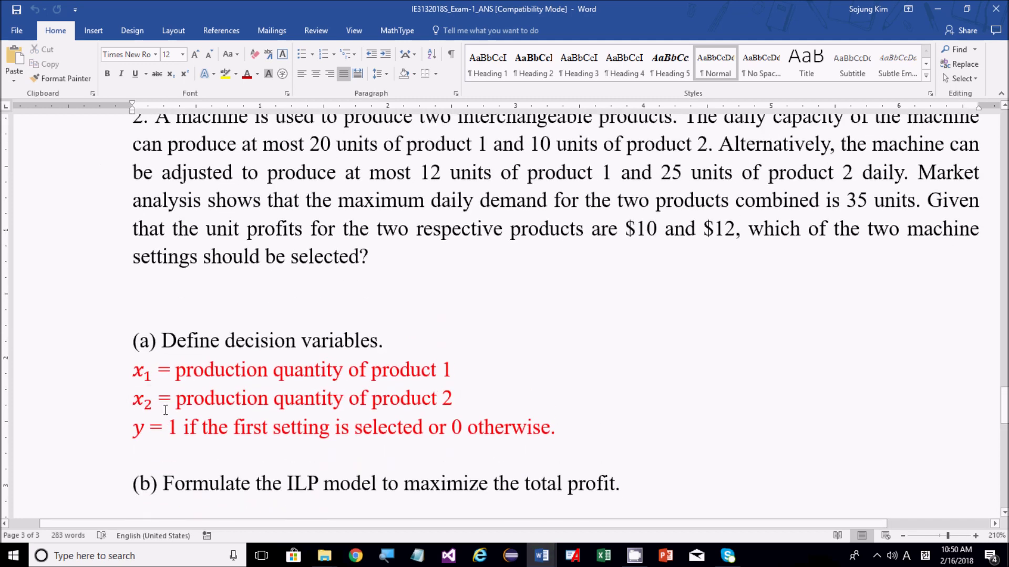
Step: Examine the definitions of the production quantity variables x1 and x2 in part (a)
{"action": "left_click", "coordinate": [149, 375]}
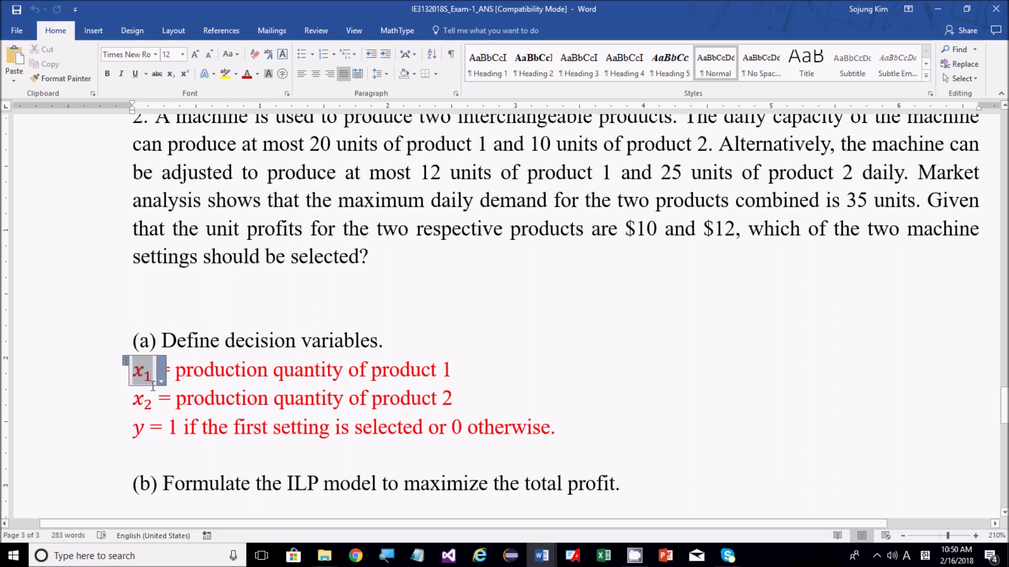
{"action": "left_click_drag", "start_coordinate": [153, 388], "coordinate": [153, 404]}
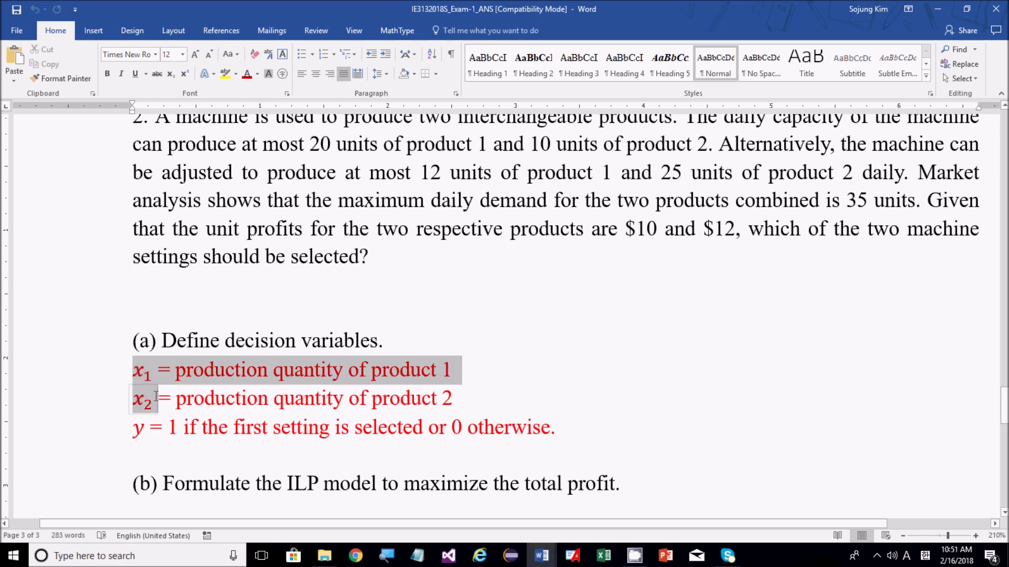
{"action": "left_click", "coordinate": [155, 374]}
{"action": "left_click_drag", "start_coordinate": [176, 370], "coordinate": [272, 370]}
{"action": "left_click_drag", "start_coordinate": [372, 371], "coordinate": [455, 395]}
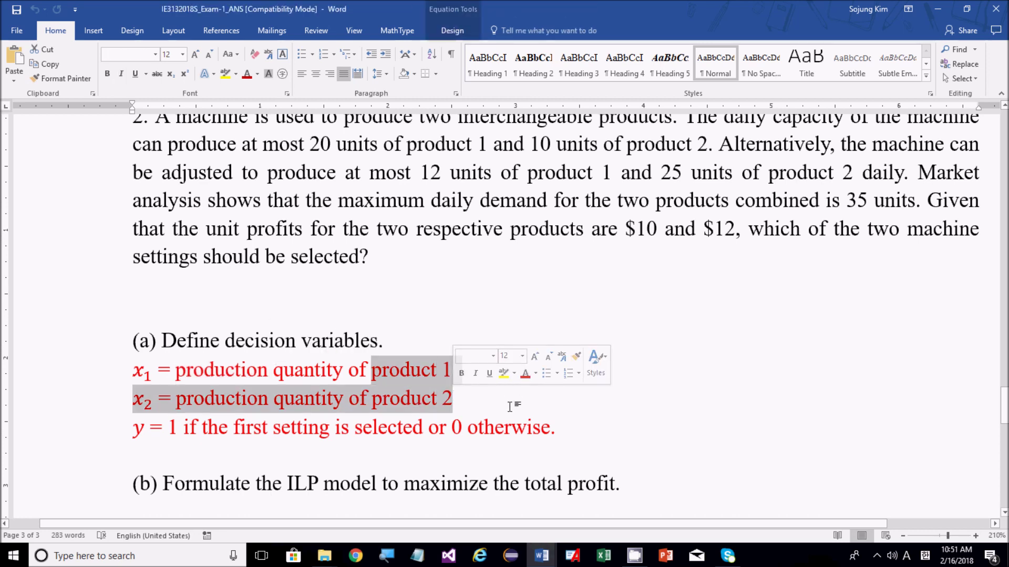
{"action": "left_click", "coordinate": [510, 401]}
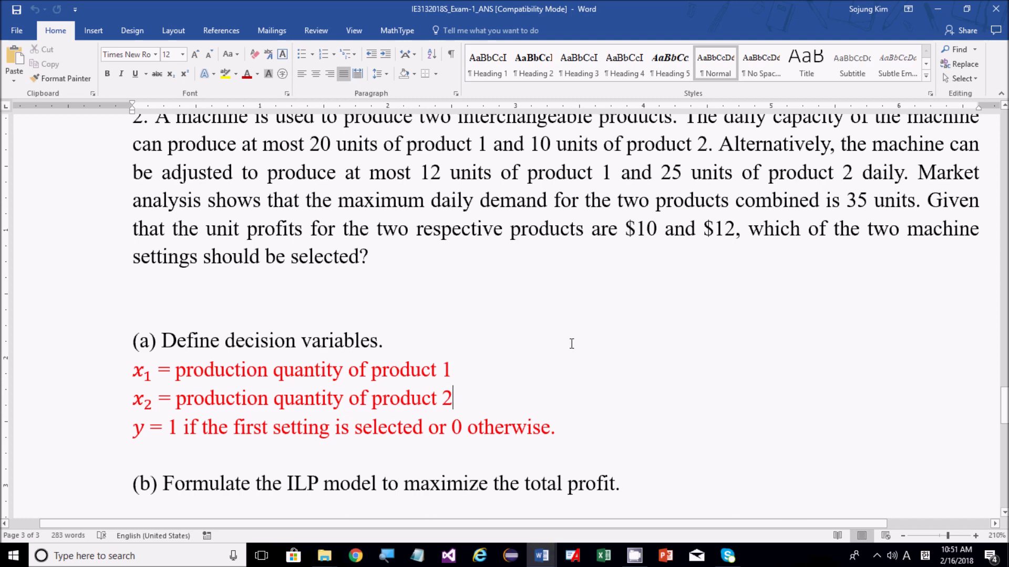
Step: Examine the profit objective function of the ILP model in part (b), including its coefficients for x1 and x2
{"action": "scroll", "coordinate": [572, 344], "scroll_direction": "down", "scroll_amount": 4}
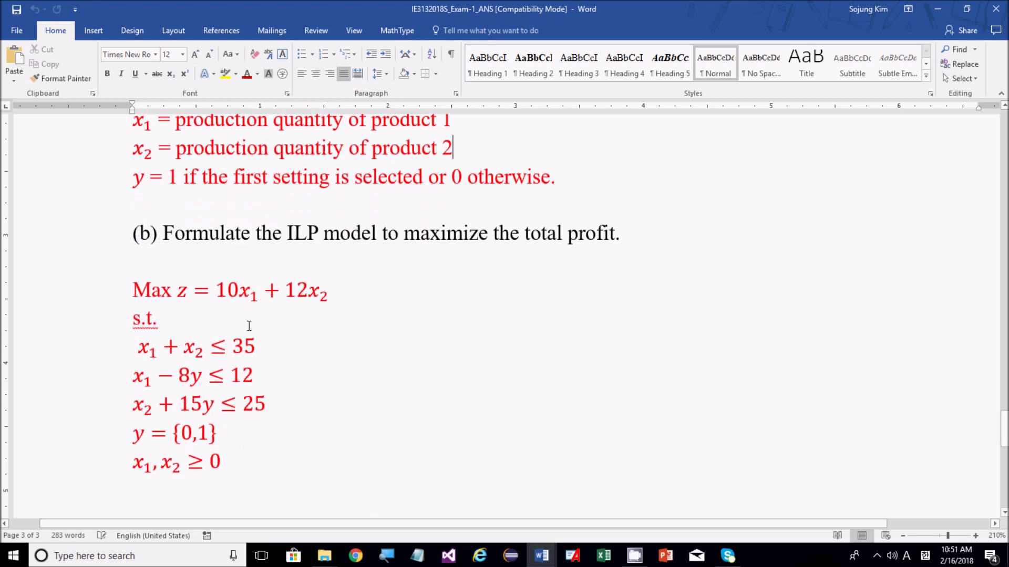
{"action": "left_click", "coordinate": [223, 293]}
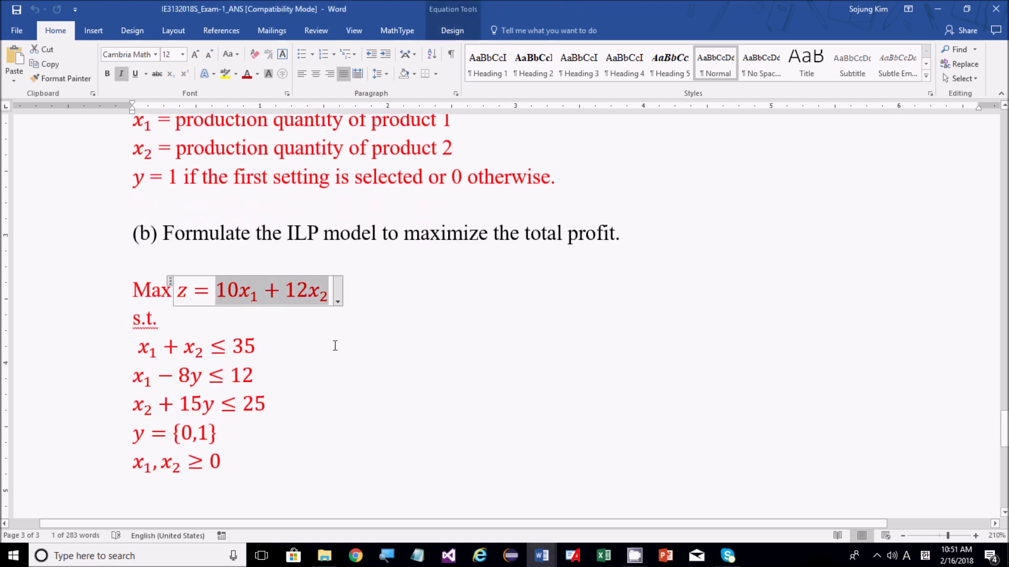
{"action": "left_click", "coordinate": [248, 295]}
{"action": "key", "text": "Right"}
{"action": "key", "text": "Right"}
{"action": "key", "text": "Right"}
{"action": "key", "text": "Right"}
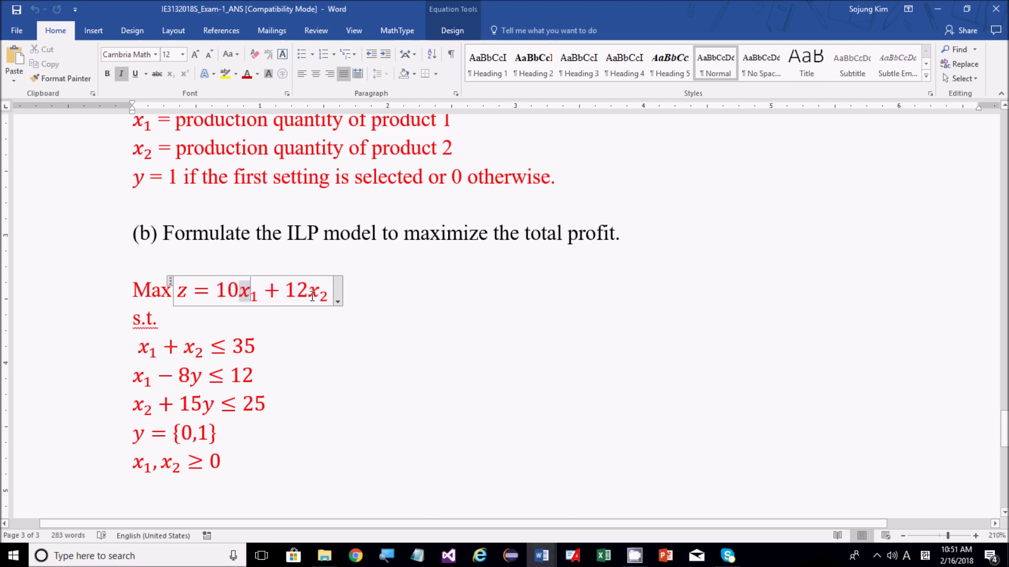
{"action": "left_click_drag", "start_coordinate": [216, 292], "coordinate": [306, 295]}
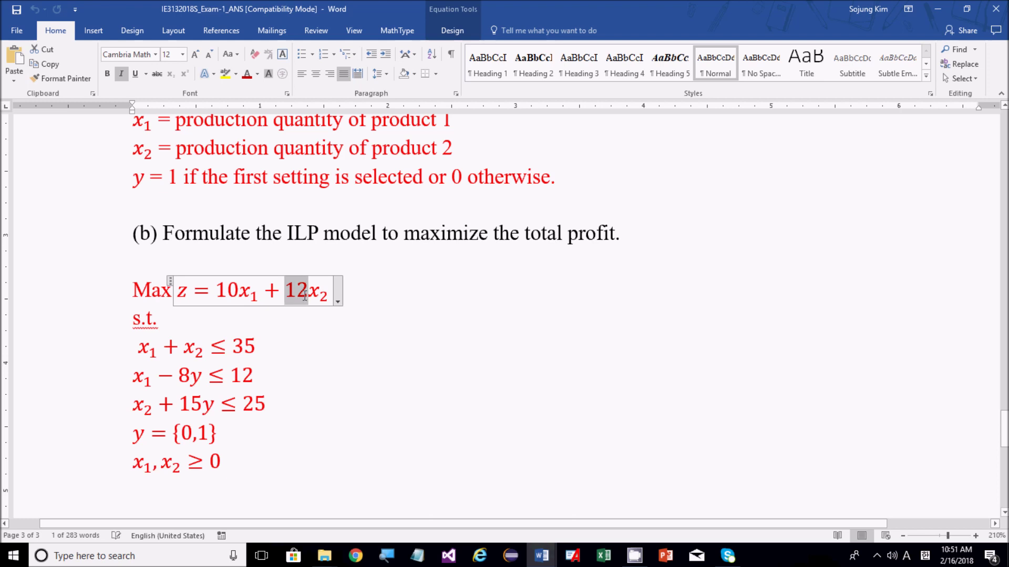
{"action": "left_click", "coordinate": [361, 297]}
{"action": "left_click_drag", "start_coordinate": [362, 297], "coordinate": [140, 293]}
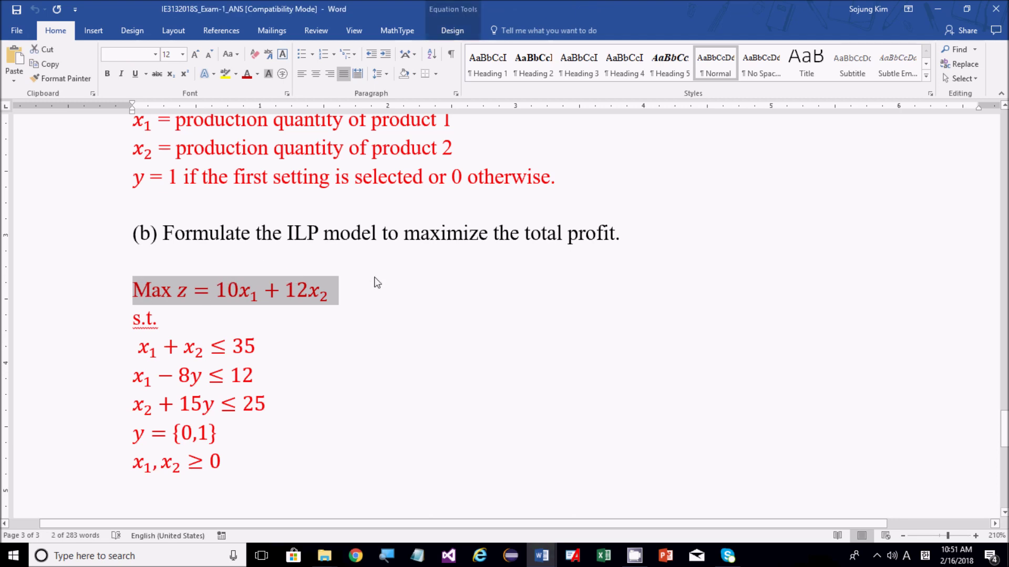
Step: Compare the combined demand constraint x1 + x2 ≤ 35 with the market analysis sentence in problem 2
{"action": "left_click", "coordinate": [322, 338]}
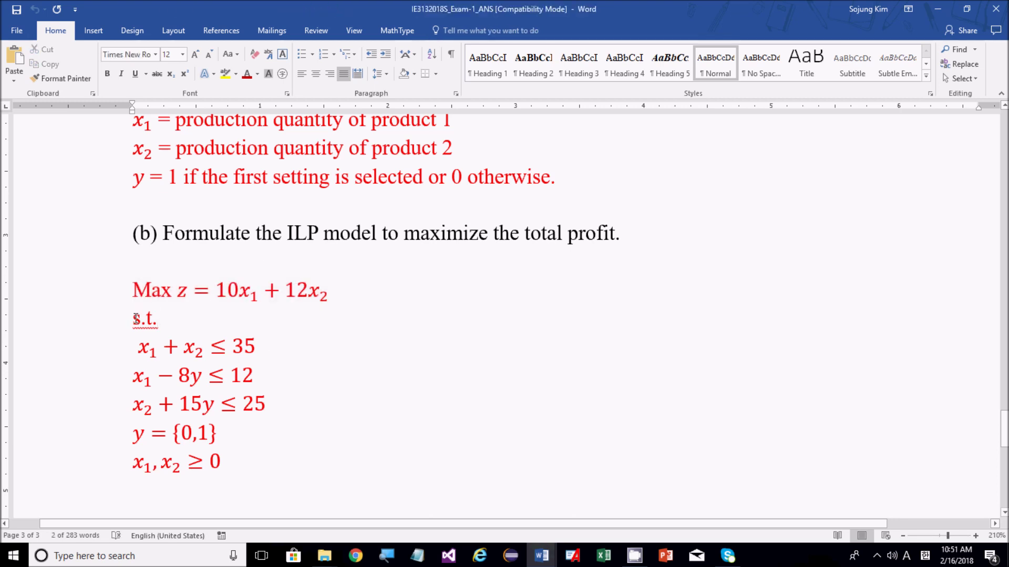
{"action": "left_click", "coordinate": [135, 347]}
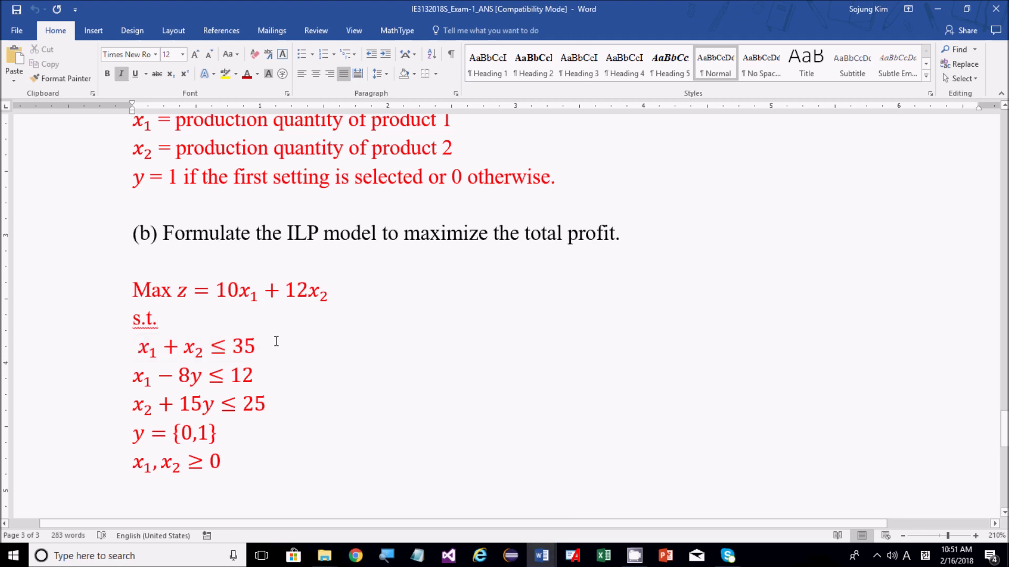
{"action": "left_click_drag", "start_coordinate": [136, 347], "coordinate": [257, 349]}
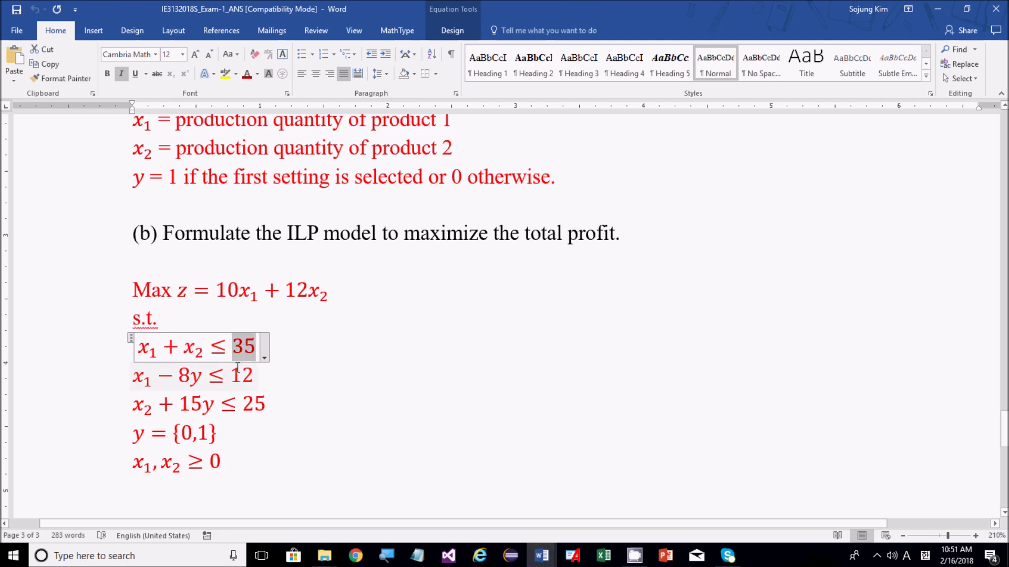
{"action": "scroll", "coordinate": [448, 355], "scroll_direction": "up", "scroll_amount": 5}
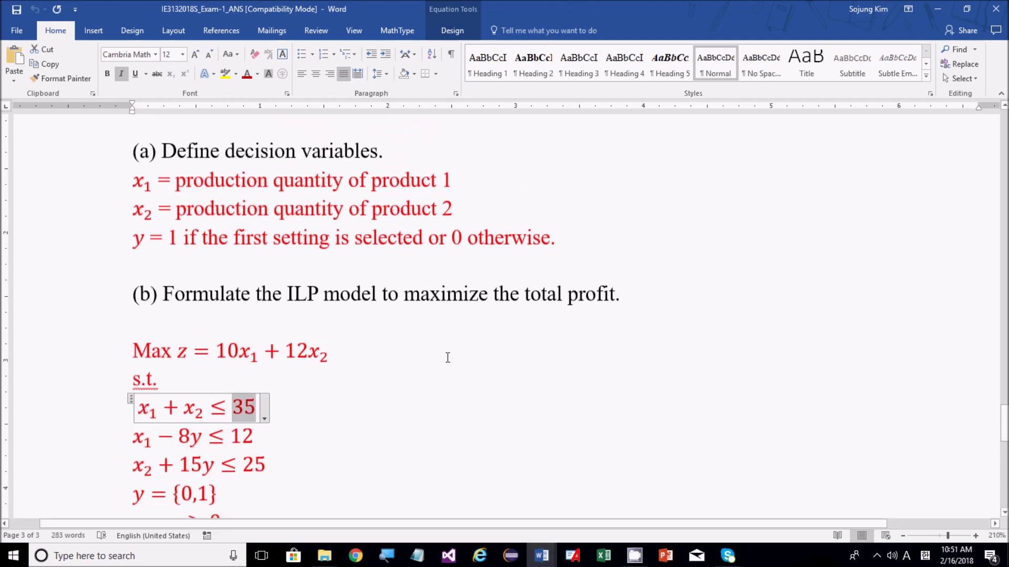
{"action": "left_click_drag", "start_coordinate": [901, 261], "coordinate": [927, 235]}
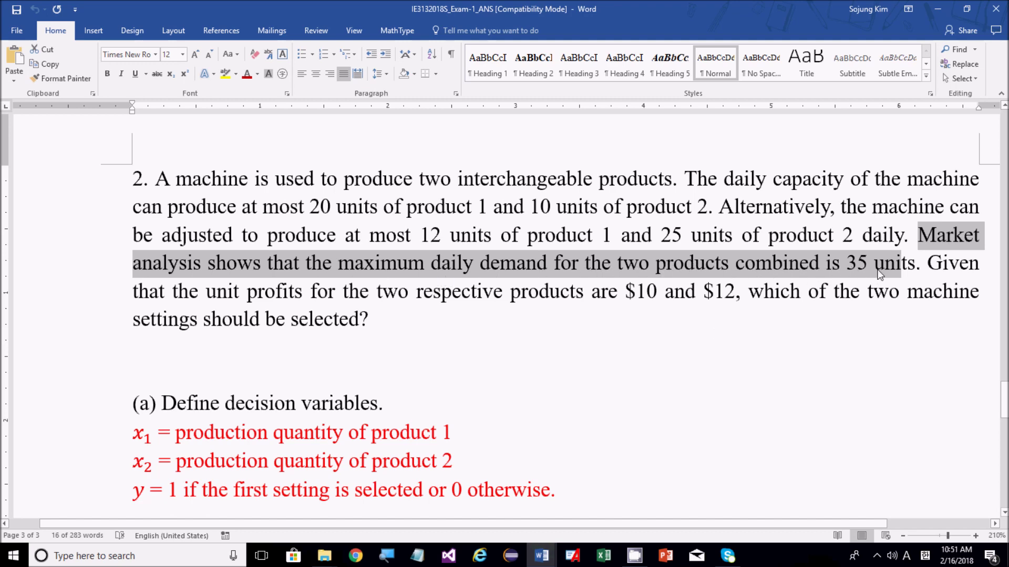
{"action": "scroll", "coordinate": [604, 355], "scroll_direction": "down", "scroll_amount": 5}
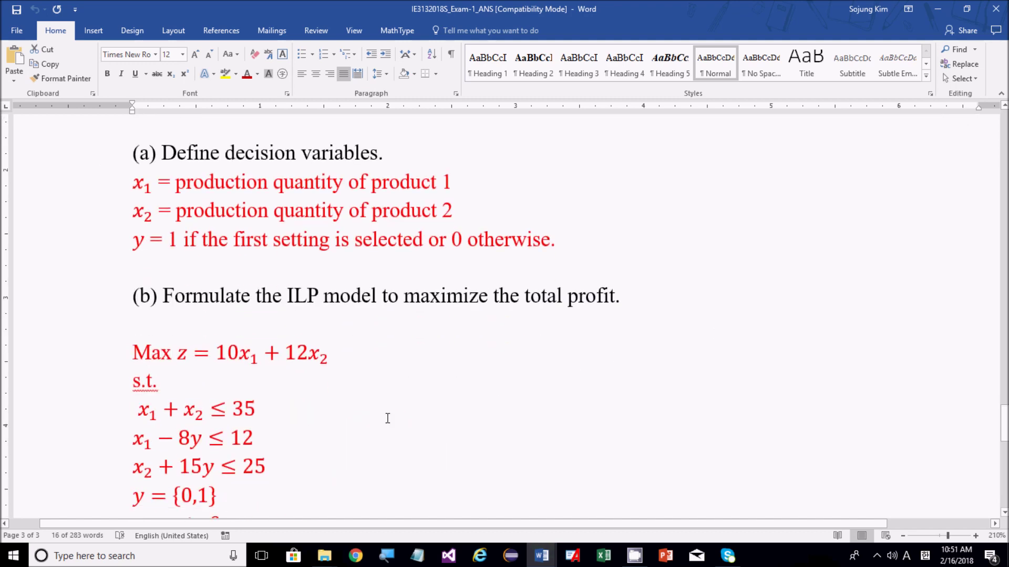
Step: Copy the constraint x1 − 8y ≤ 12 and examine its x1 term and its limit of 12
{"action": "left_click", "coordinate": [320, 413]}
{"action": "left_click_drag", "start_coordinate": [132, 437], "coordinate": [247, 438]}
{"action": "key", "text": "ctrl+c"}
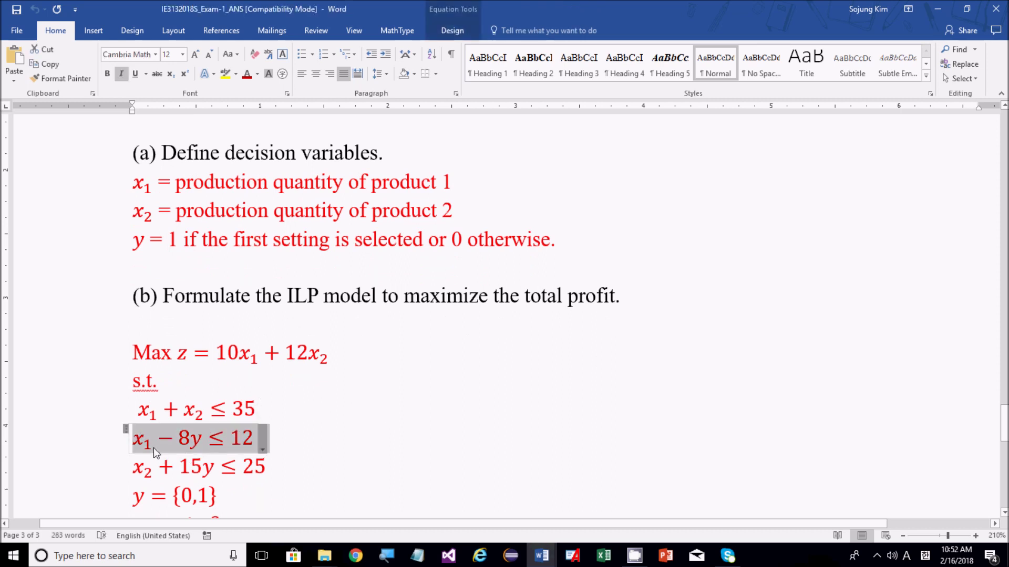
{"action": "double_click", "coordinate": [154, 448]}
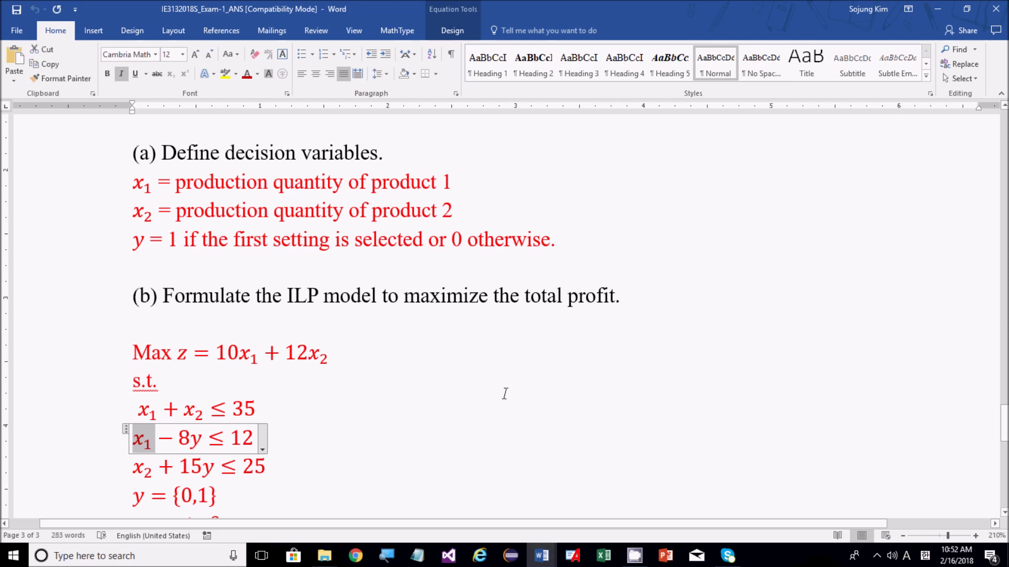
{"action": "double_click", "coordinate": [239, 449]}
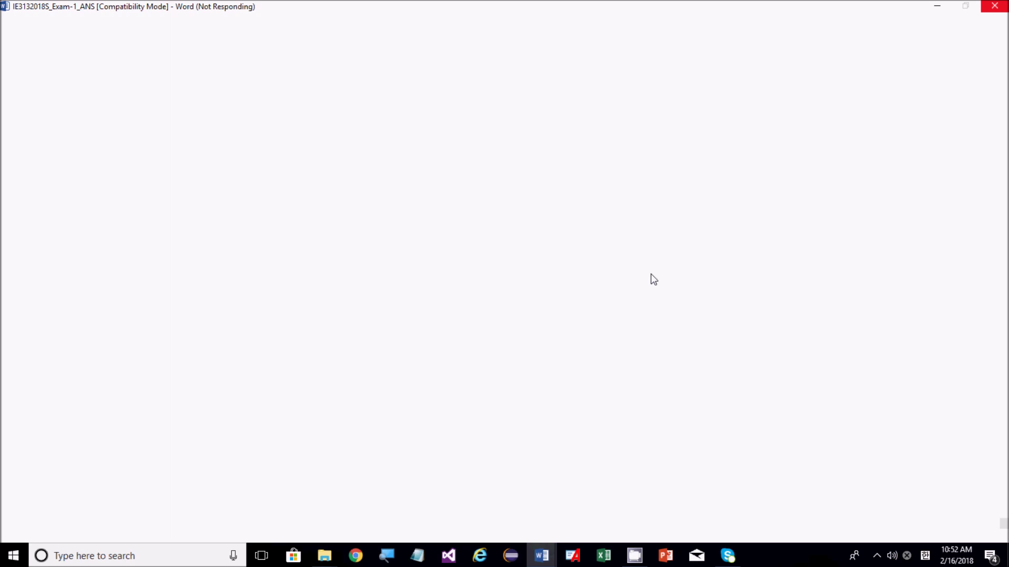
Step: Review the product 1 capacity limits of 12 and 20 units in the text of problem 2
{"action": "left_click", "coordinate": [652, 273]}
{"action": "scroll", "coordinate": [664, 315], "scroll_direction": "up", "scroll_amount": 3}
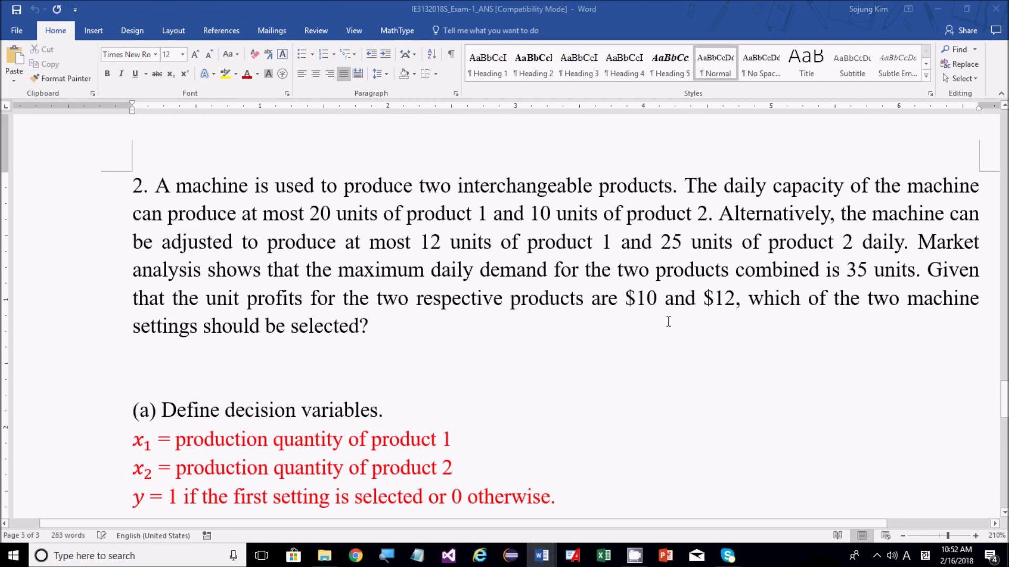
{"action": "left_click_drag", "start_coordinate": [418, 247], "coordinate": [448, 246]}
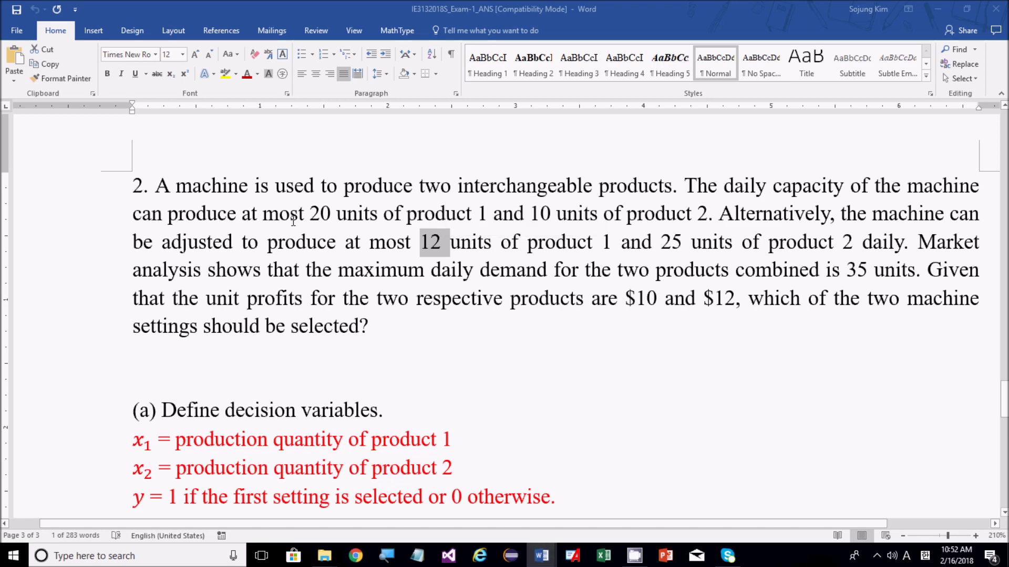
{"action": "left_click_drag", "start_coordinate": [317, 215], "coordinate": [335, 217]}
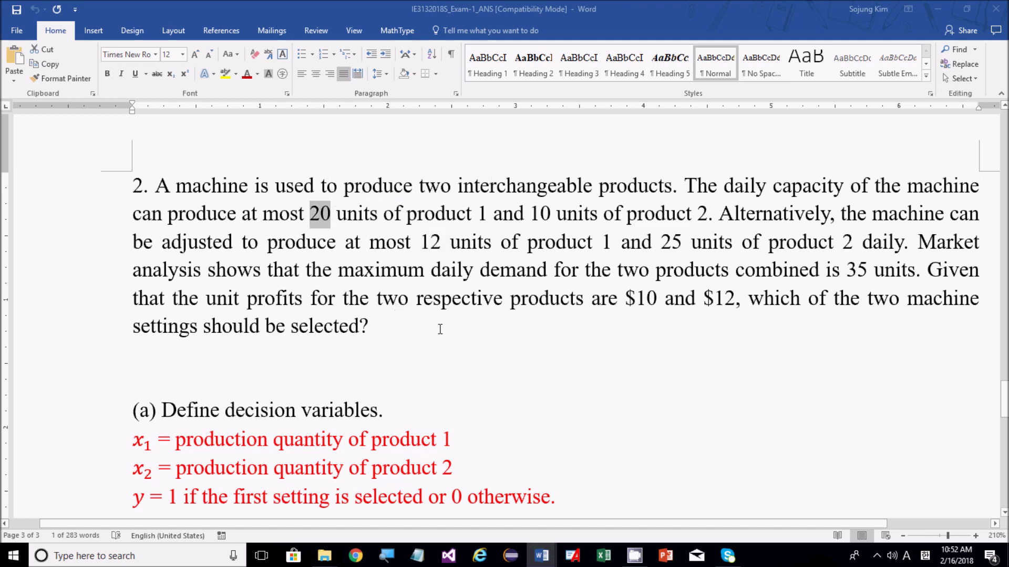
{"action": "scroll", "coordinate": [440, 328], "scroll_direction": "down", "scroll_amount": 3}
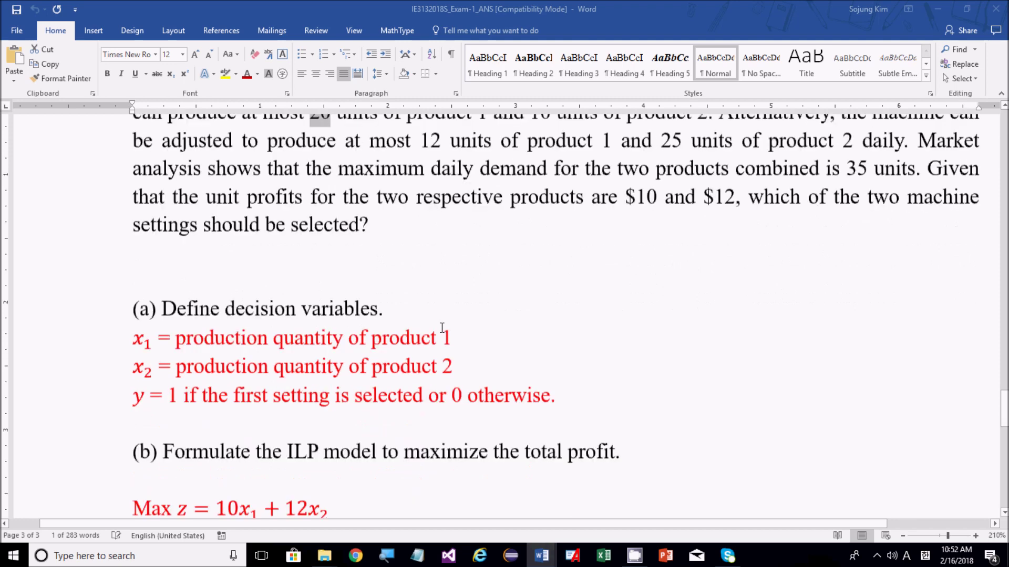
{"action": "scroll", "coordinate": [442, 328], "scroll_direction": "up", "scroll_amount": 2}
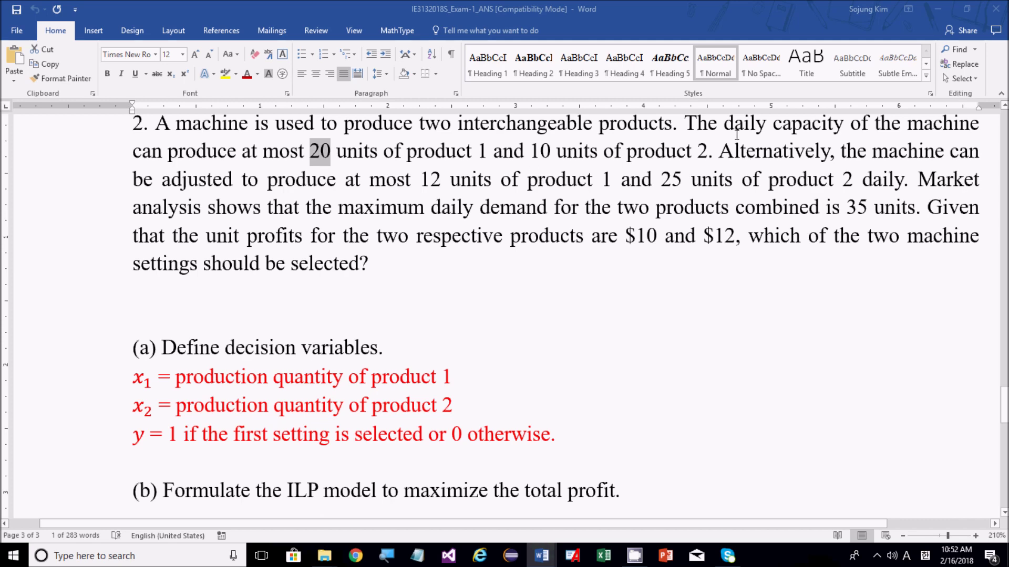
{"action": "scroll", "coordinate": [527, 295], "scroll_direction": "down", "scroll_amount": 4}
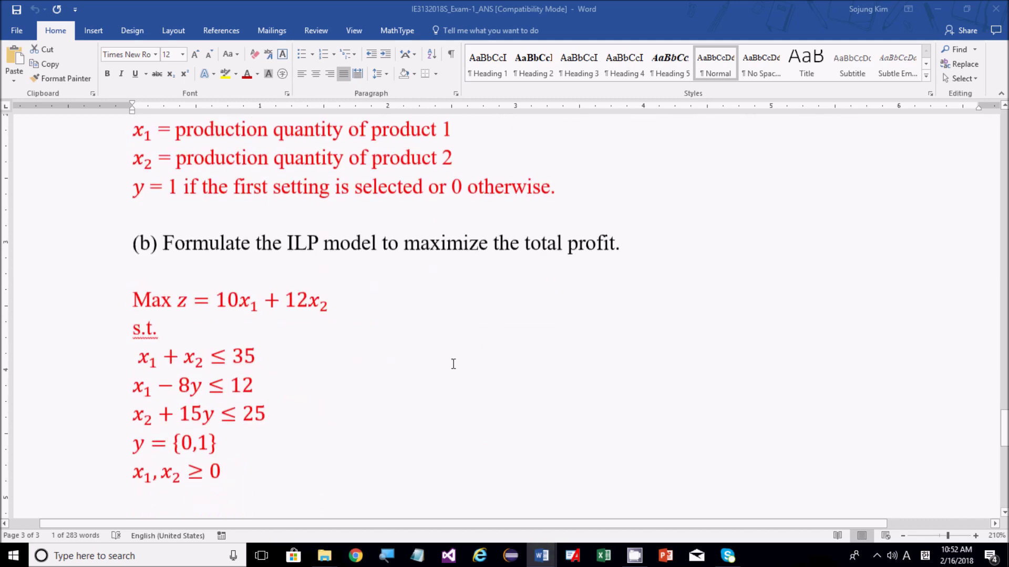
Step: Examine the x1 and 8y terms in the constraint x1 − 8y ≤ 12 of the ILP model
{"action": "left_click", "coordinate": [138, 385]}
{"action": "left_click_drag", "start_coordinate": [139, 386], "coordinate": [148, 387]}
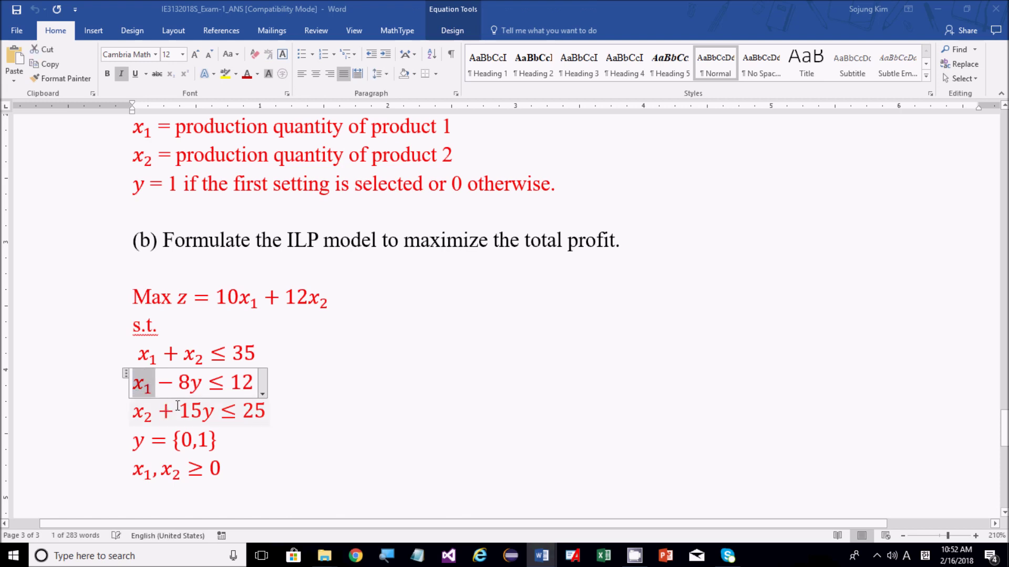
{"action": "left_click", "coordinate": [164, 381]}
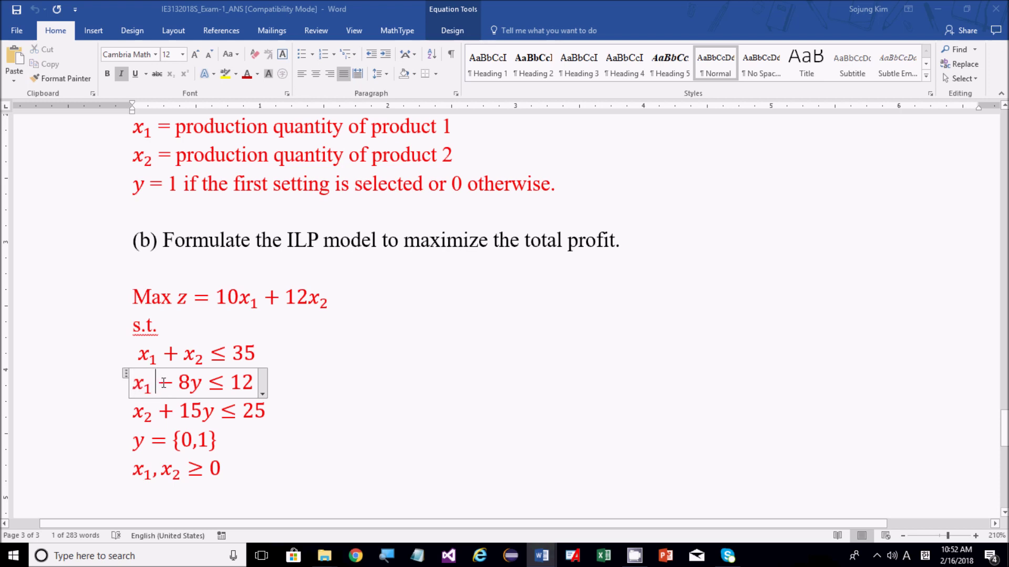
{"action": "left_click_drag", "start_coordinate": [190, 385], "coordinate": [199, 383]}
{"action": "left_click", "coordinate": [274, 387]}
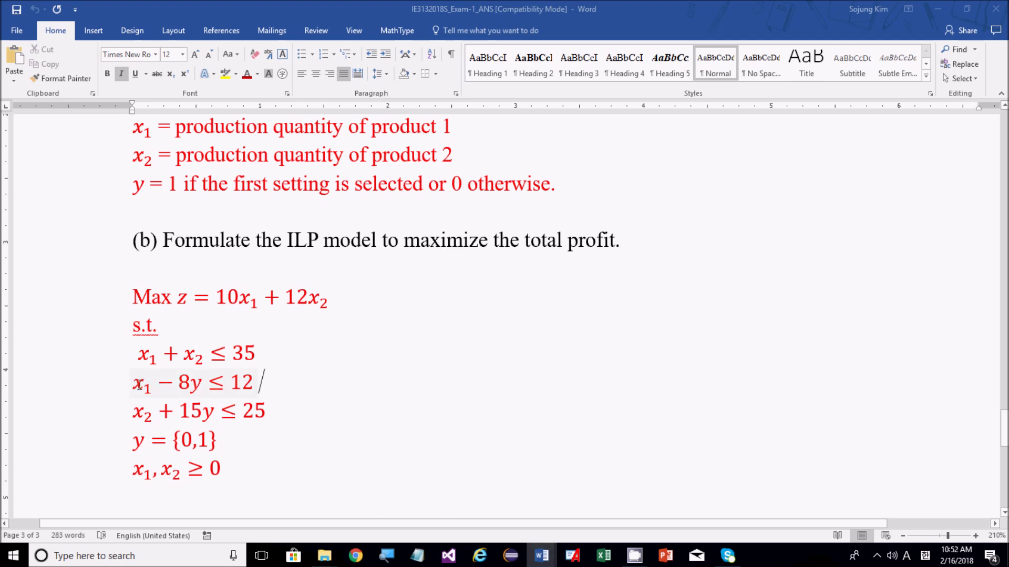
Step: Write an arrow "->" after the constraint x1 − 8y ≤ 12 and paste a copy of the constraint beside it
{"action": "left_click_drag", "start_coordinate": [191, 386], "coordinate": [251, 383]}
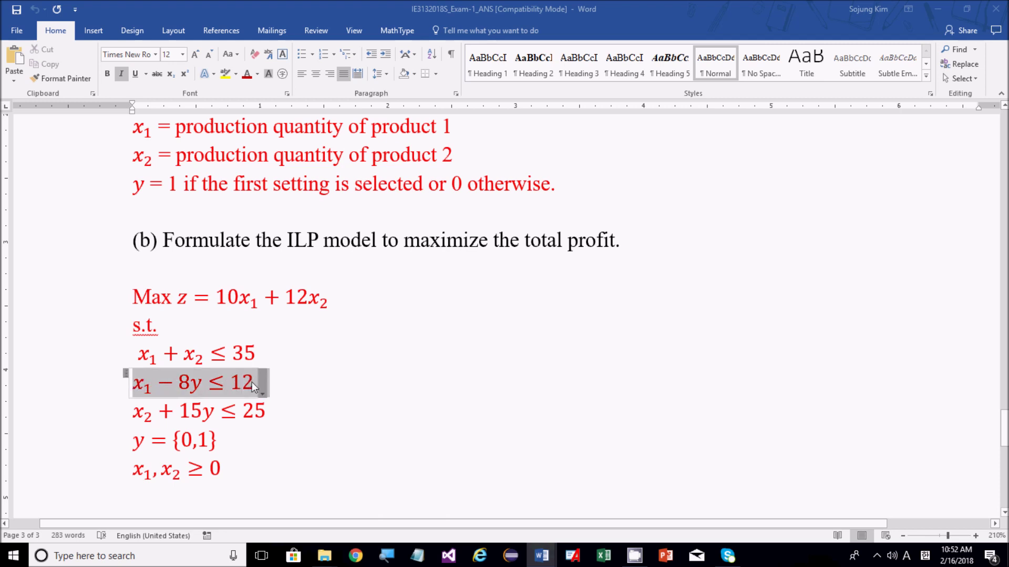
{"action": "left_click", "coordinate": [367, 377]}
{"action": "type", "text": "->"}
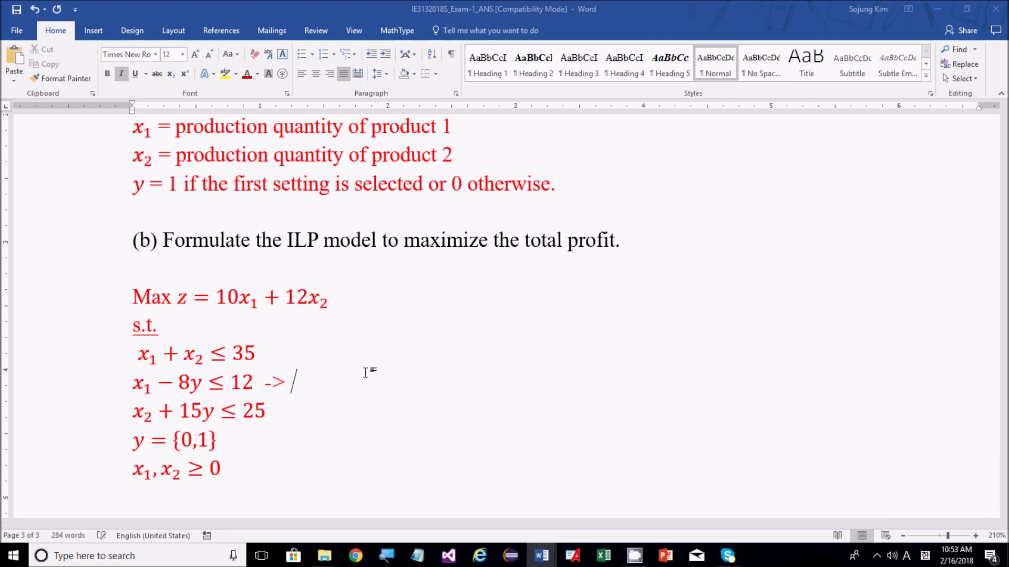
{"action": "key", "text": "ctrl+v"}
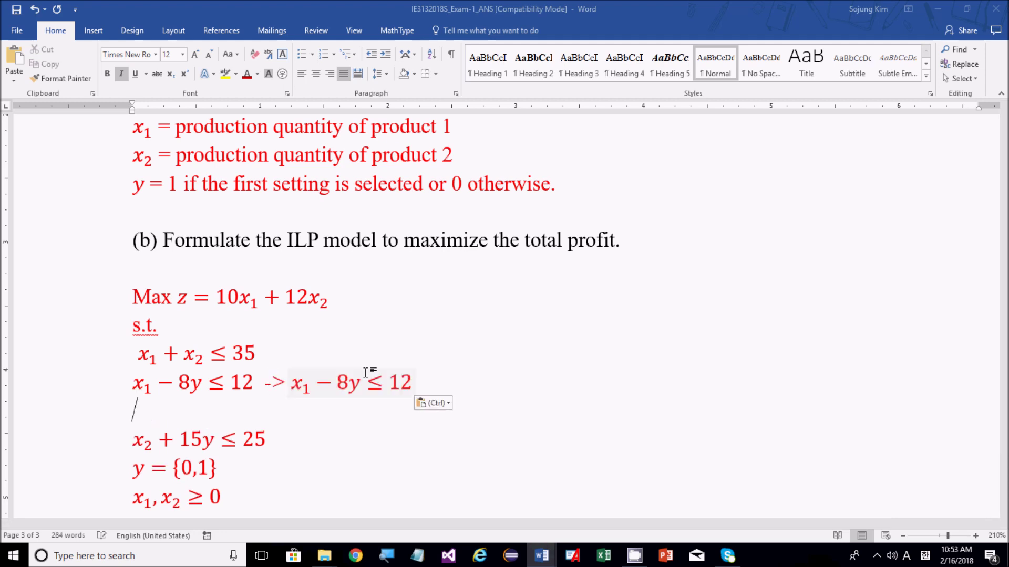
Step: Cut the − 8y term out of the constraint copy after the arrow
{"action": "left_click", "coordinate": [366, 372]}
{"action": "key", "text": "Right"}
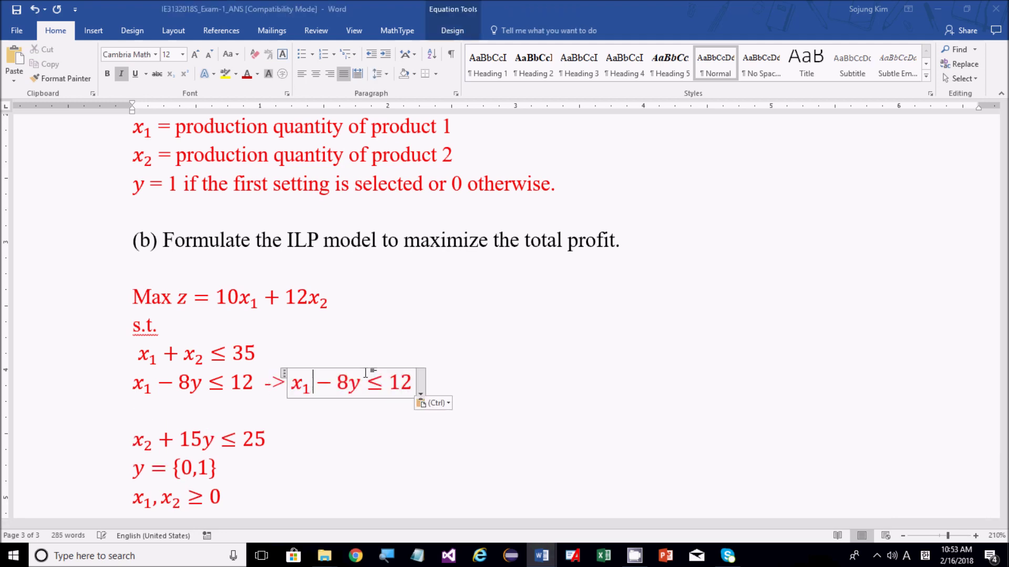
{"action": "key", "text": "shift+Right"}
{"action": "key", "text": "shift+Right"}
{"action": "key", "text": "shift+Right"}
{"action": "key", "text": "ctrl+c"}
{"action": "key", "text": "Delete"}
Step: Paste the cut term after 12 and change its sign to plus, giving x1 ≤ 12 + 8y
{"action": "key", "text": "Right"}
{"action": "key", "text": "Right"}
{"action": "key", "text": "Right"}
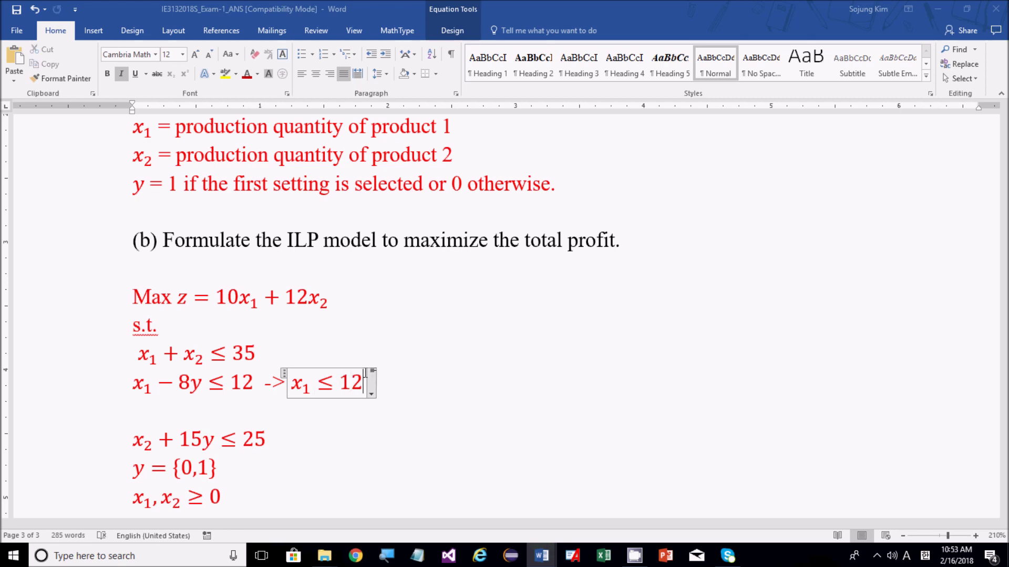
{"action": "key", "text": "ctrl+v"}
{"action": "key", "text": "Left"}
{"action": "key", "text": "Left"}
{"action": "key", "text": "shift+Left"}
{"action": "type", "text": "+"}
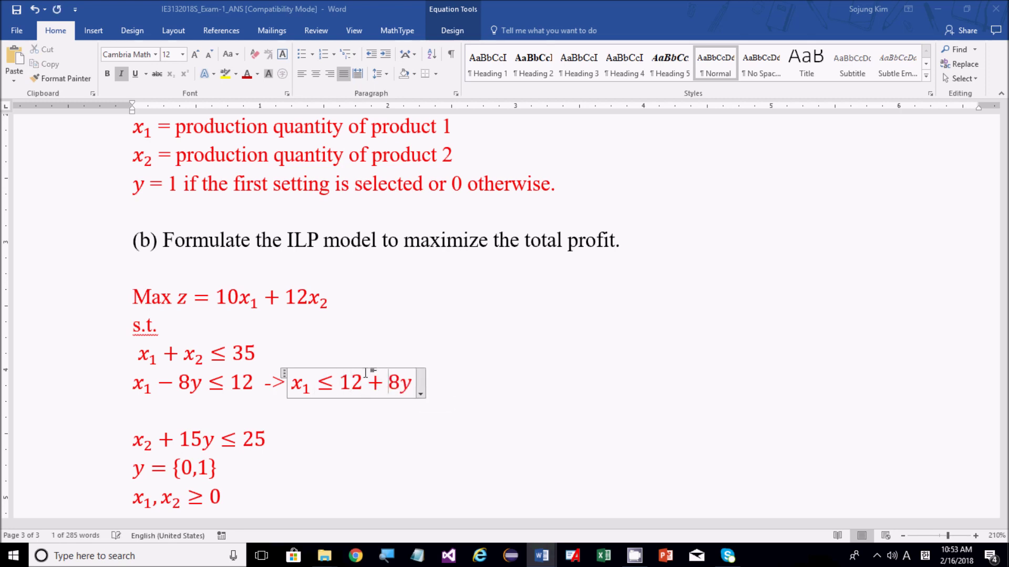
Step: Try removing y from the 8y term in the rearranged constraint, and undo that deletion
{"action": "key", "text": "Right"}
{"action": "key", "text": "shift+Right"}
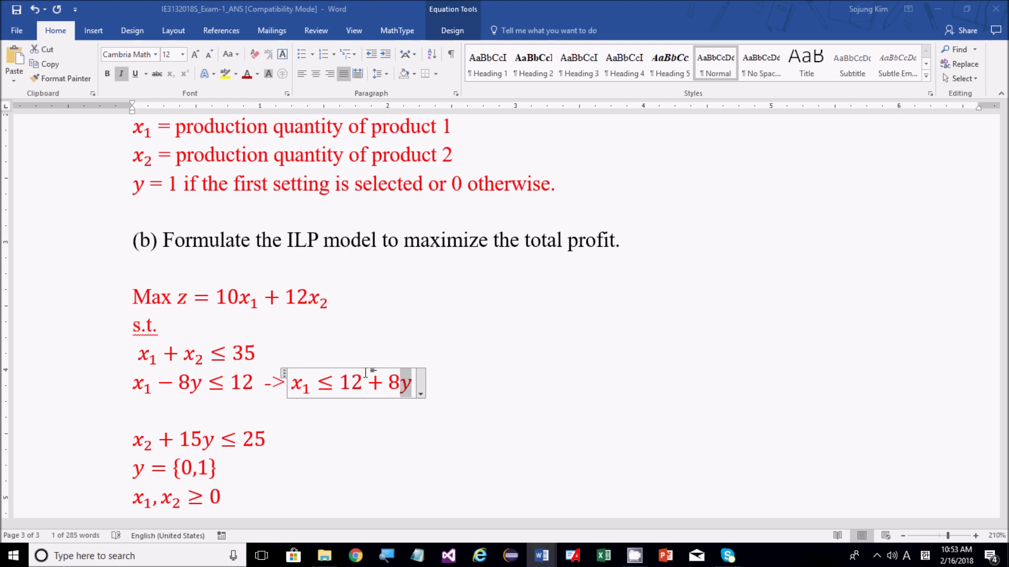
{"action": "key", "text": "Delete"}
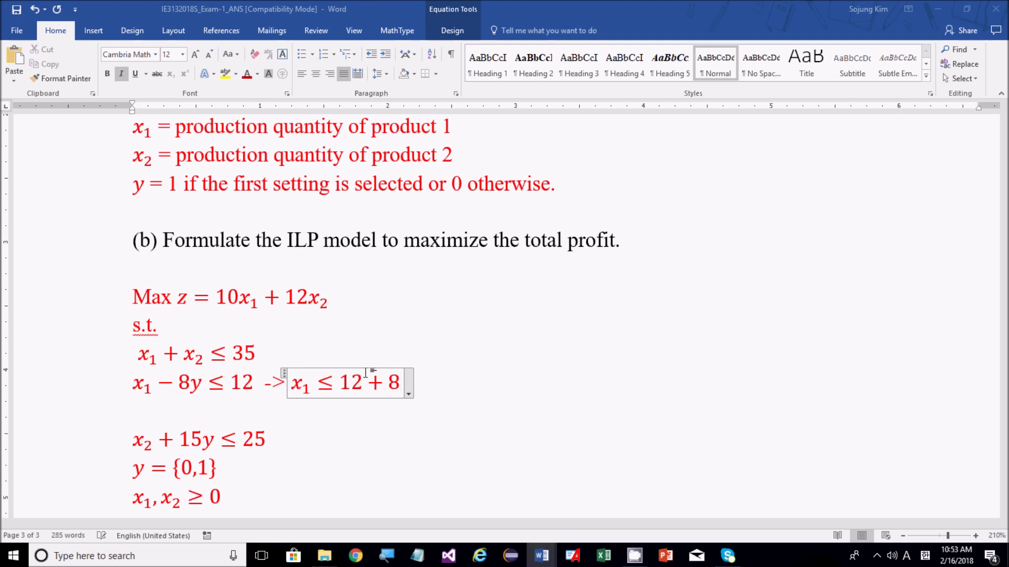
{"action": "key", "text": "ctrl+z"}
Step: Remove + 8y from the rearranged constraint so that it reads x1 ≤ 12
{"action": "key", "text": "Left"}
{"action": "key", "text": "Left"}
{"action": "key", "text": "Left"}
{"action": "key", "text": "Left"}
{"action": "key", "text": "Right"}
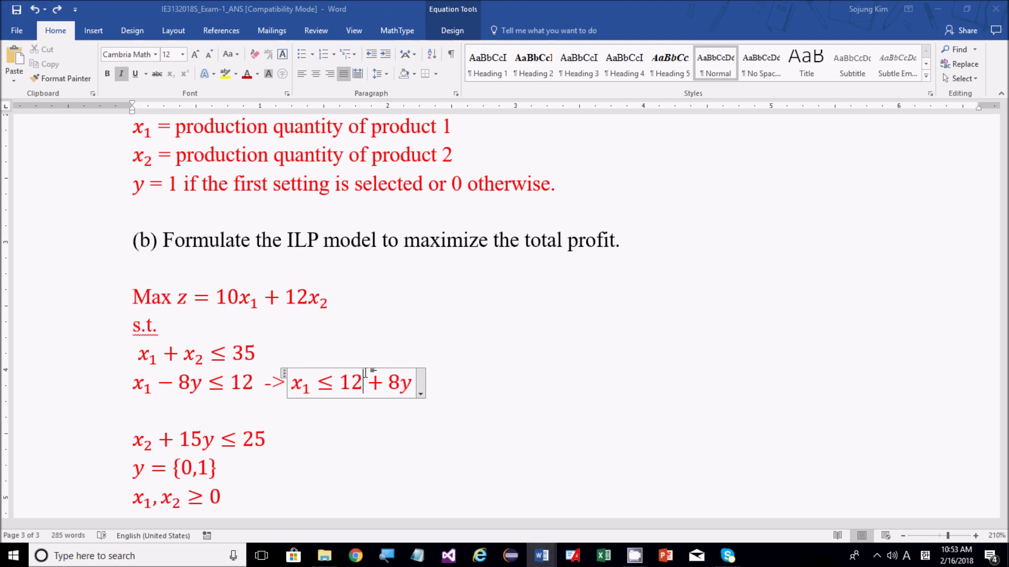
{"action": "key", "text": "shift+Right"}
{"action": "key", "text": "shift+Right"}
{"action": "key", "text": "shift+Right"}
{"action": "key", "text": "Delete"}
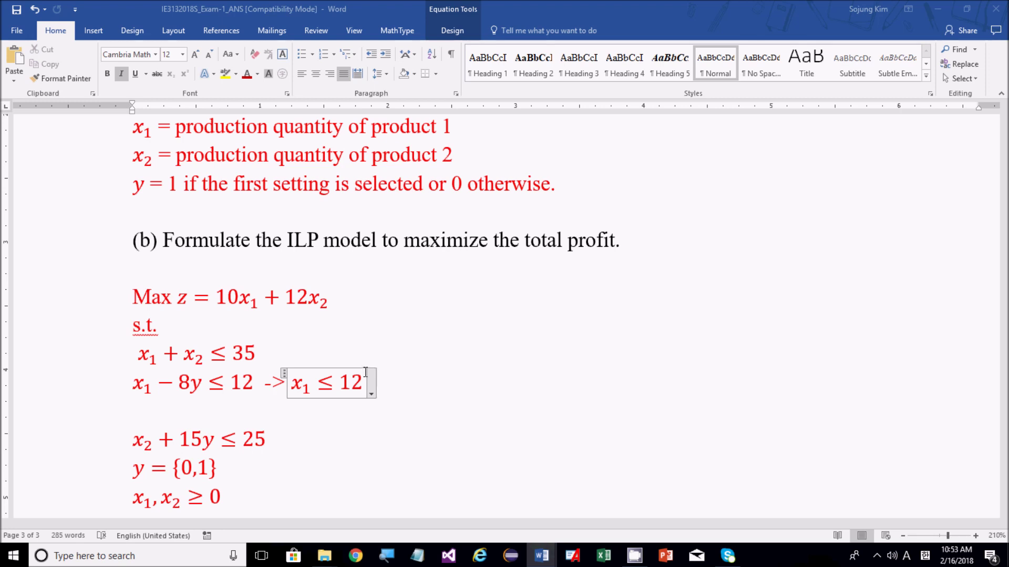
Step: Delete the arrow and the x1 ≤ 12 note beside the constraint x1 − 8y ≤ 12
{"action": "left_click", "coordinate": [412, 381]}
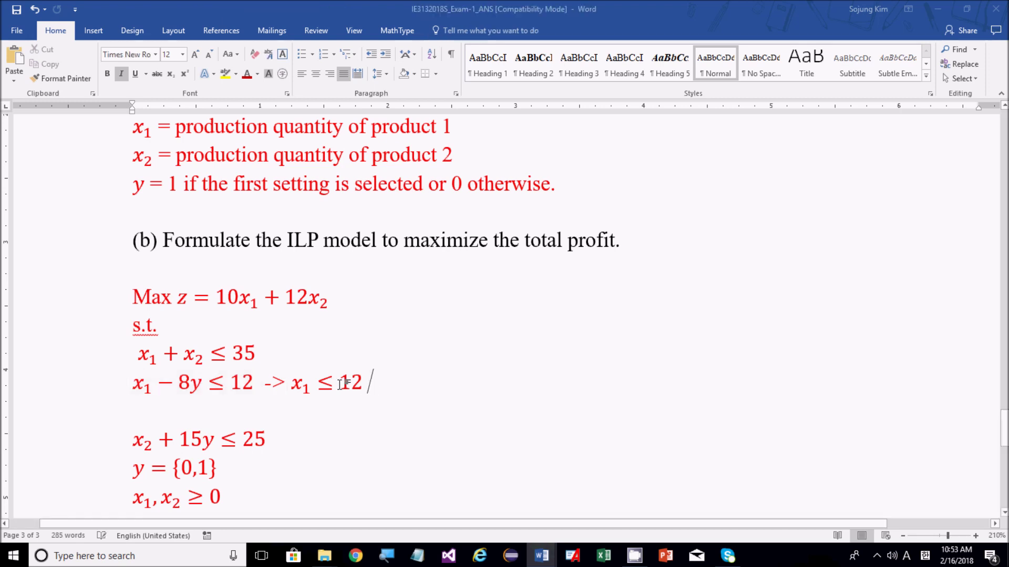
{"action": "left_click_drag", "start_coordinate": [367, 382], "coordinate": [266, 382]}
{"action": "key", "text": "Delete"}
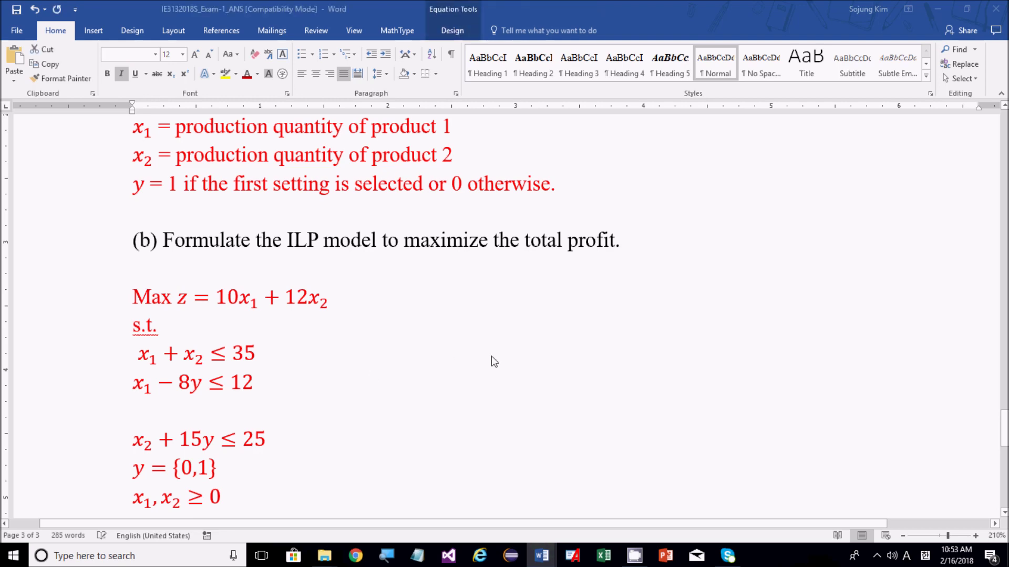
Step: Compare the problem's "at most 20 units" and "at most 12 units" limits for product 1 with the model's x1 constraint
{"action": "scroll", "coordinate": [491, 361], "scroll_direction": "up", "scroll_amount": 5}
{"action": "scroll", "coordinate": [570, 327], "scroll_direction": "down", "scroll_amount": 1}
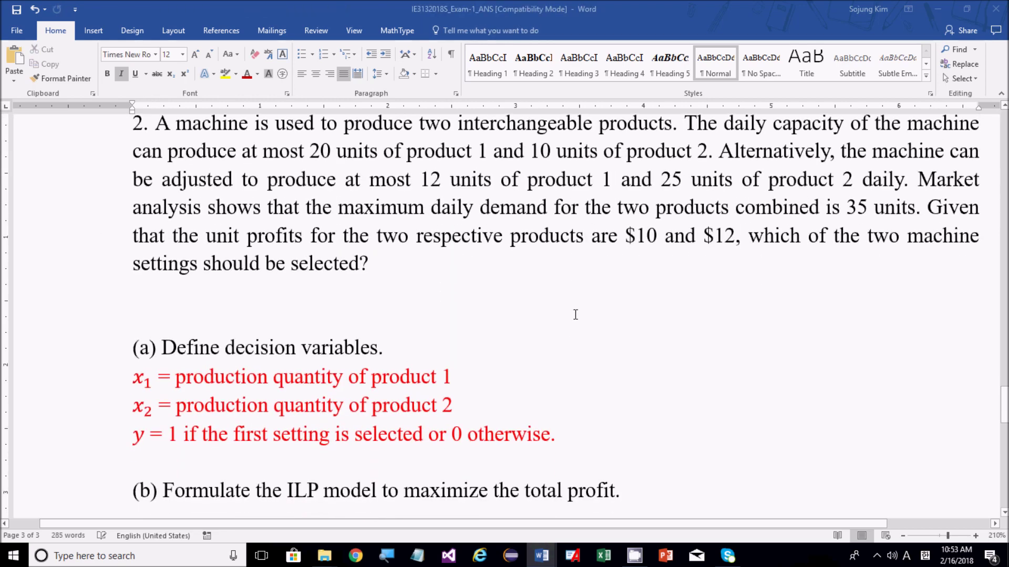
{"action": "left_click_drag", "start_coordinate": [243, 151], "coordinate": [382, 152]}
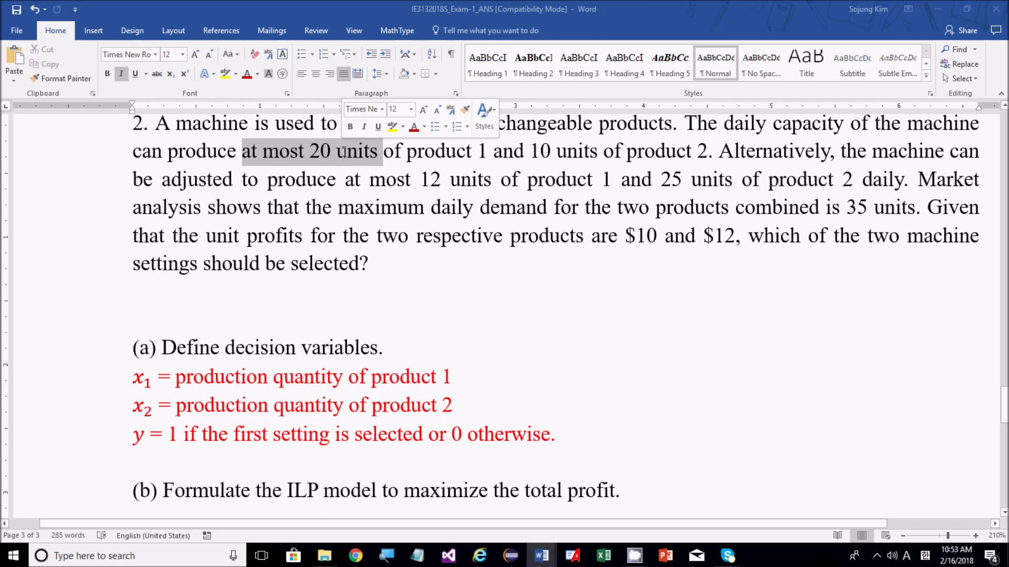
{"action": "left_click_drag", "start_coordinate": [318, 182], "coordinate": [471, 183]}
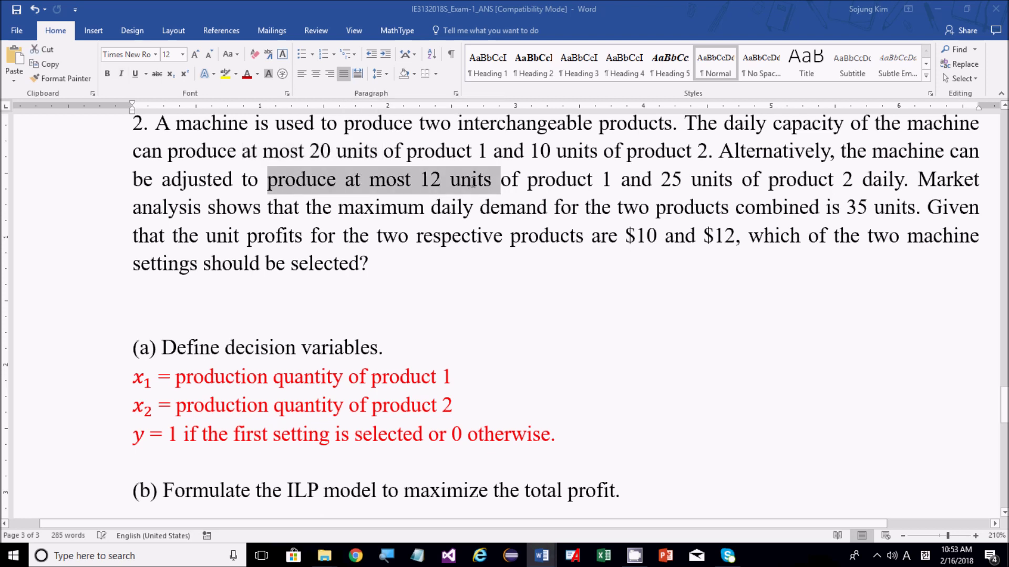
{"action": "left_click_drag", "start_coordinate": [532, 183], "coordinate": [613, 183]}
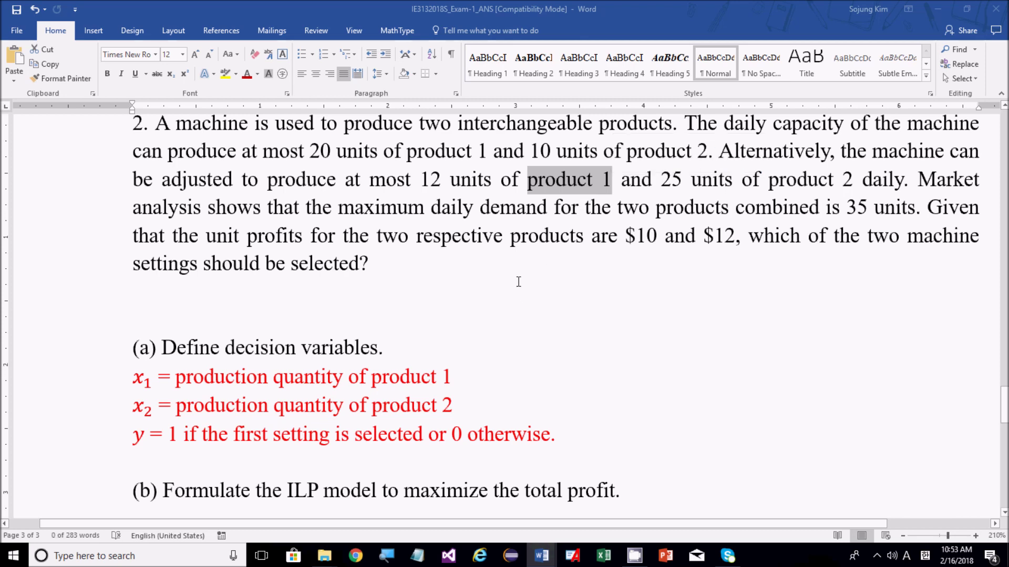
{"action": "scroll", "coordinate": [518, 282], "scroll_direction": "down", "scroll_amount": 5}
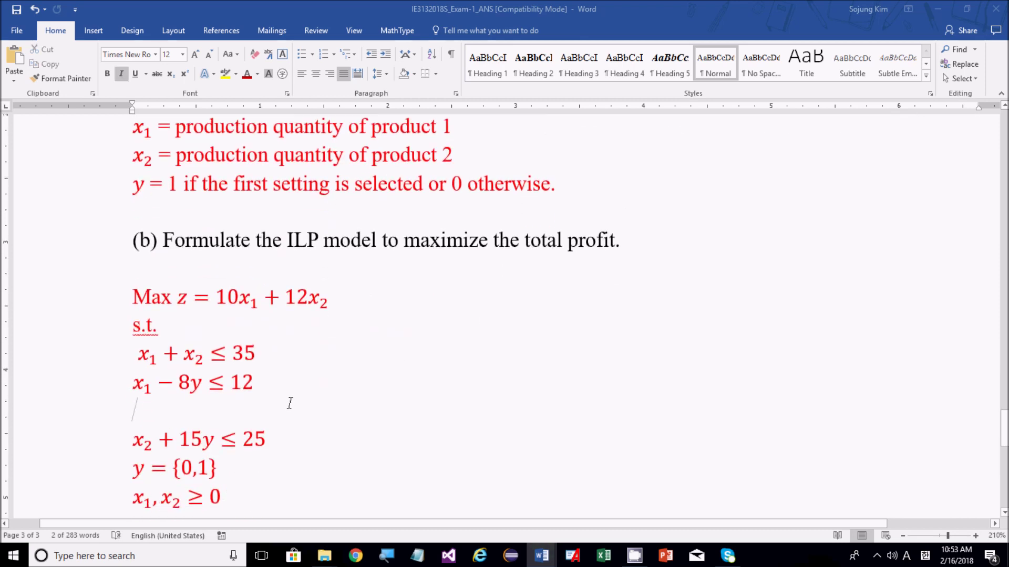
Step: Delete the blank line between the x1 − 8y ≤ 12 and x2 + 15y ≤ 25 constraints
{"action": "left_click", "coordinate": [291, 403]}
{"action": "key", "text": "Delete"}
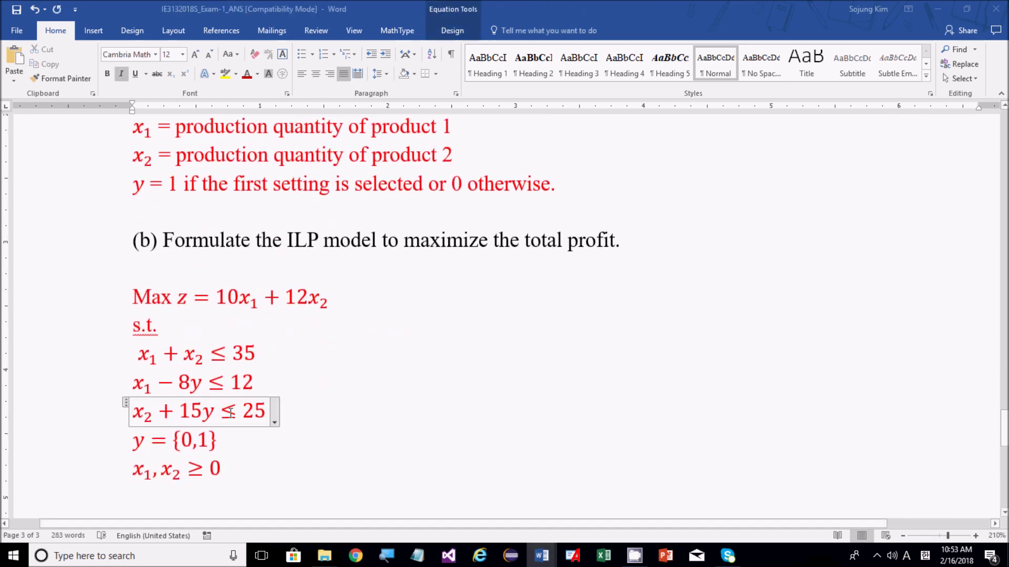
Step: Compare the terms of the constraint x2 + 15y ≤ 25 with the product 2 capacity limits in the problem text
{"action": "left_click", "coordinate": [155, 418]}
{"action": "left_click_drag", "start_coordinate": [154, 418], "coordinate": [135, 415]}
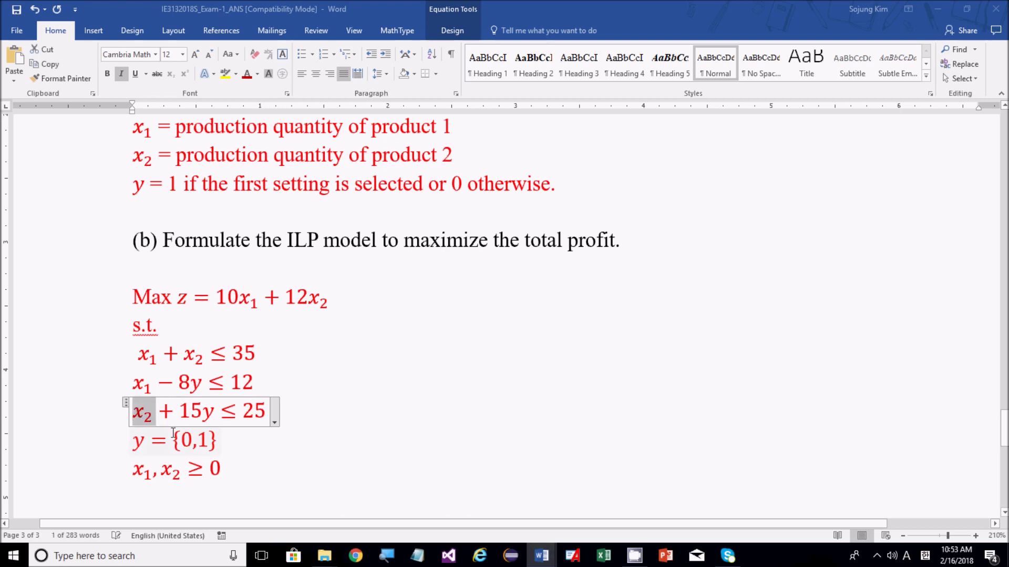
{"action": "left_click_drag", "start_coordinate": [204, 414], "coordinate": [209, 414]}
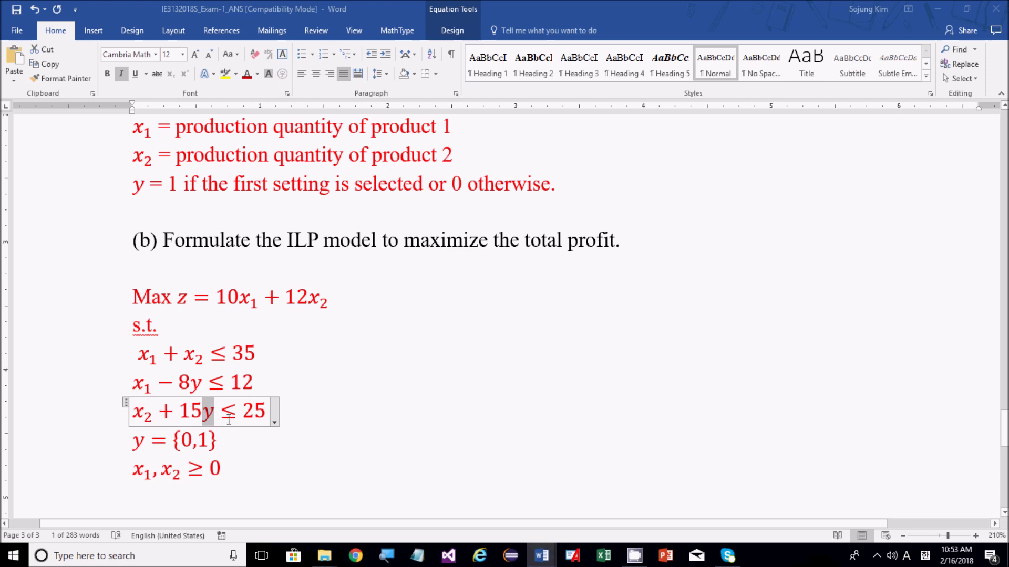
{"action": "left_click", "coordinate": [191, 417]}
{"action": "left_click_drag", "start_coordinate": [153, 417], "coordinate": [138, 415]}
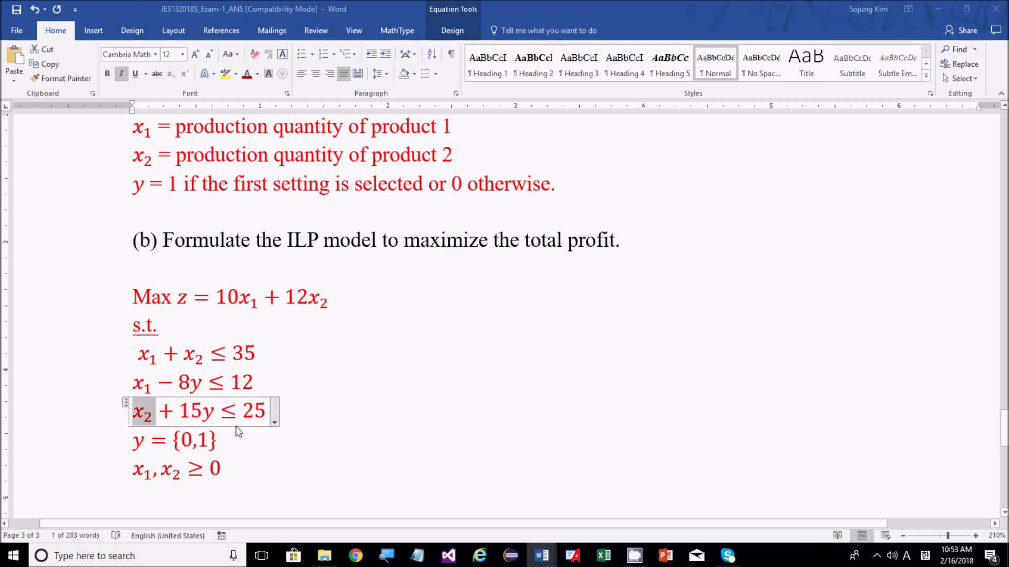
{"action": "left_click_drag", "start_coordinate": [246, 417], "coordinate": [266, 416]}
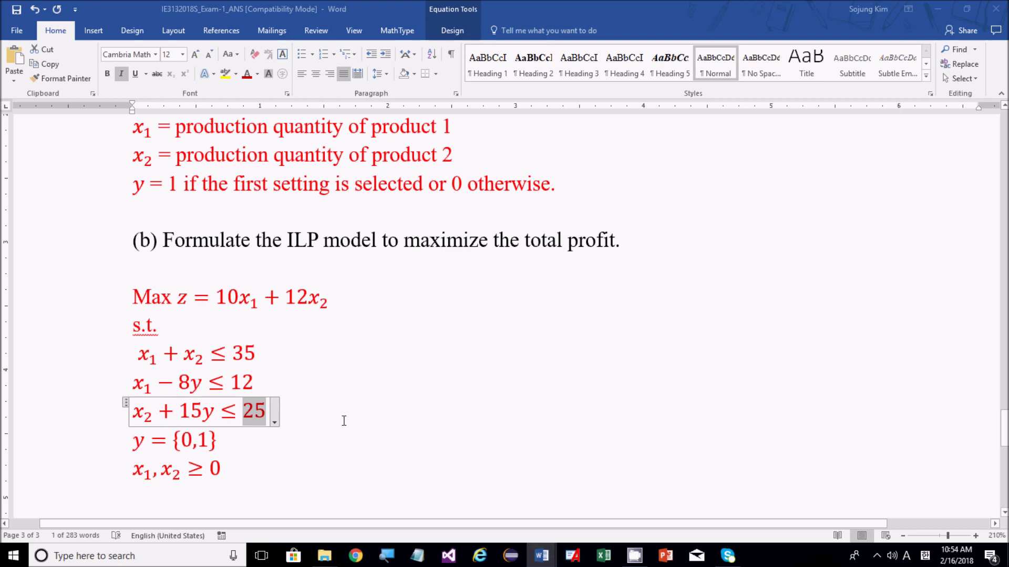
{"action": "double_click", "coordinate": [199, 416]}
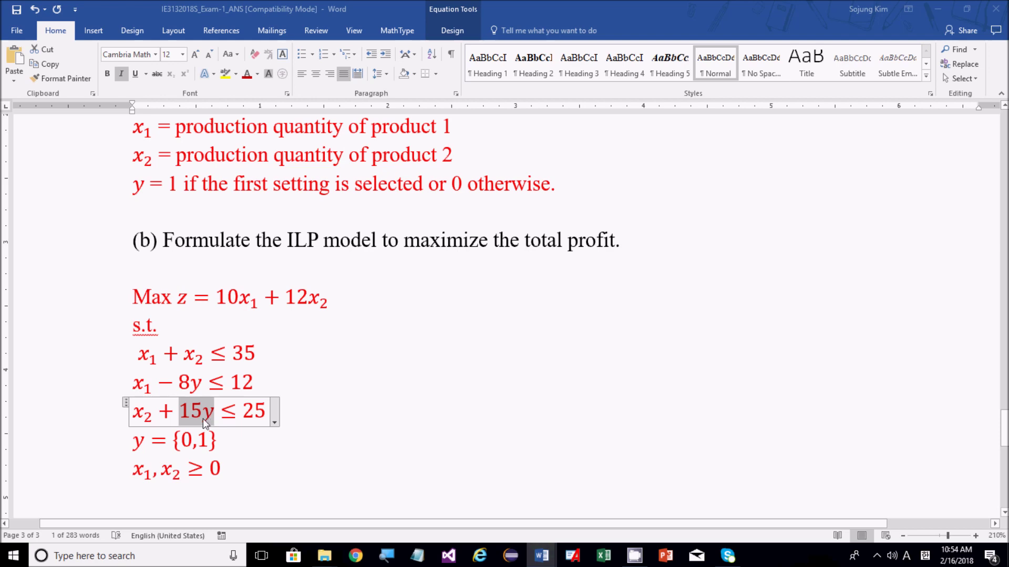
{"action": "scroll", "coordinate": [349, 383], "scroll_direction": "up", "scroll_amount": 6}
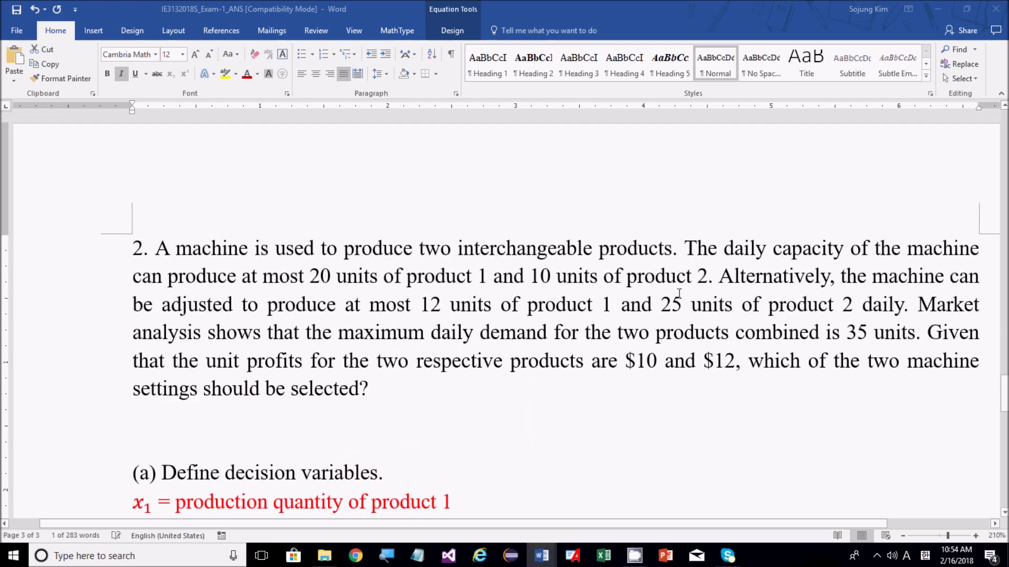
{"action": "double_click", "coordinate": [534, 275]}
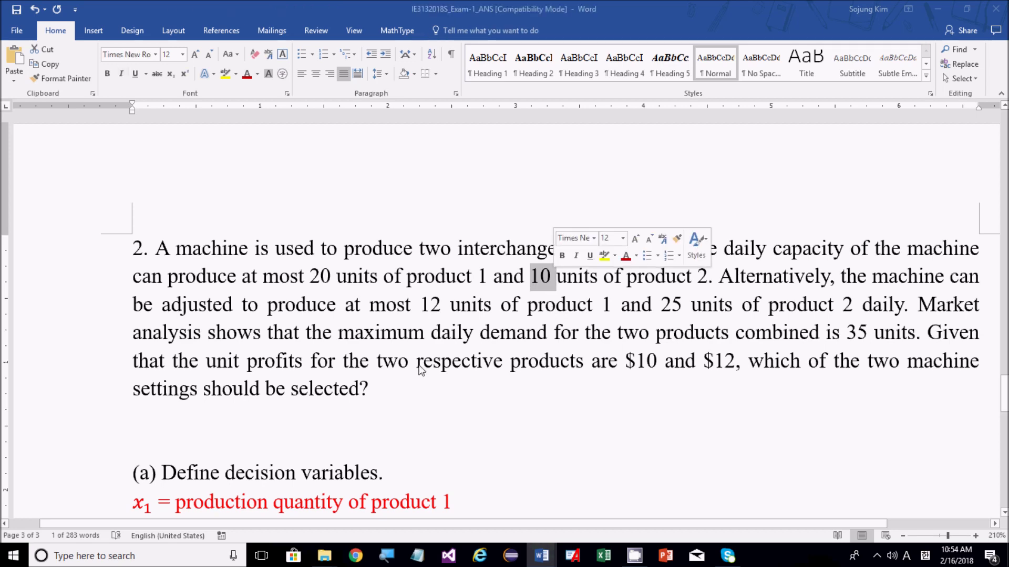
Step: Add an arrow "->" after the constraint x2 + 15y ≤ 25, followed by a copy of that constraint
{"action": "scroll", "coordinate": [416, 366], "scroll_direction": "down", "scroll_amount": 6}
{"action": "scroll", "coordinate": [415, 366], "scroll_direction": "down", "scroll_amount": 1}
{"action": "left_click", "coordinate": [272, 347]}
{"action": "type", "text": "->"}
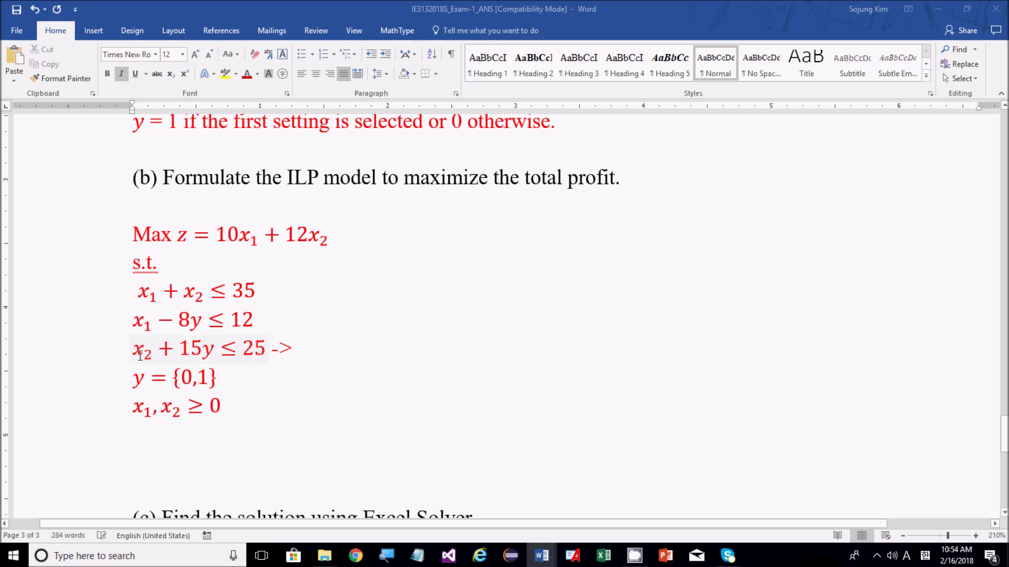
{"action": "left_click_drag", "start_coordinate": [135, 350], "coordinate": [257, 356]}
{"action": "key", "text": "ctrl+c"}
{"action": "left_click", "coordinate": [322, 351]}
{"action": "key", "text": "ctrl+v"}
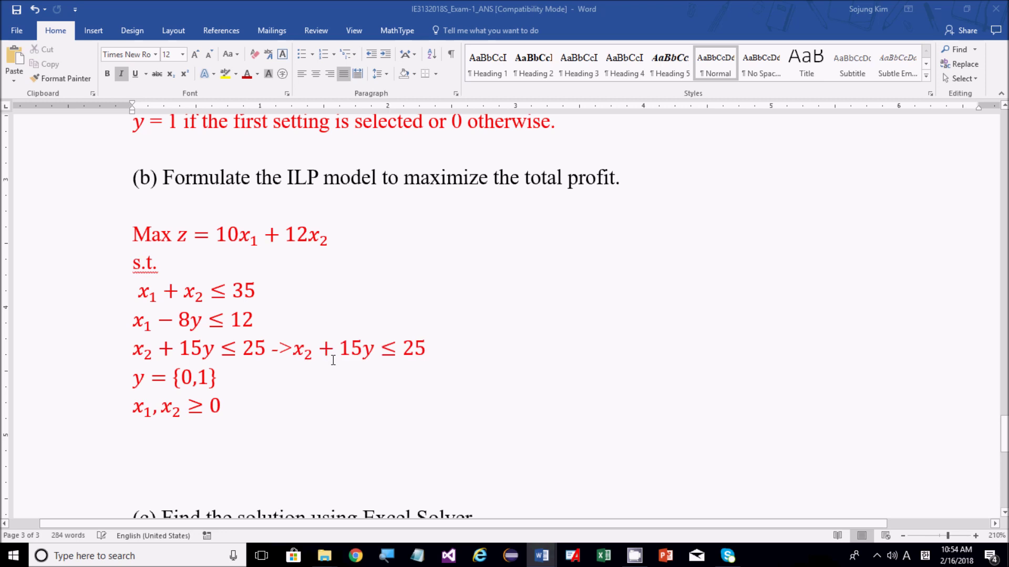
Step: Remove + 15y from the copied constraint so that it reads x2 ≤ 25
{"action": "left_click", "coordinate": [387, 360]}
{"action": "key", "text": "shift+Left"}
{"action": "key", "text": "shift+Left"}
{"action": "key", "text": "shift+Left"}
{"action": "key", "text": "shift+Left"}
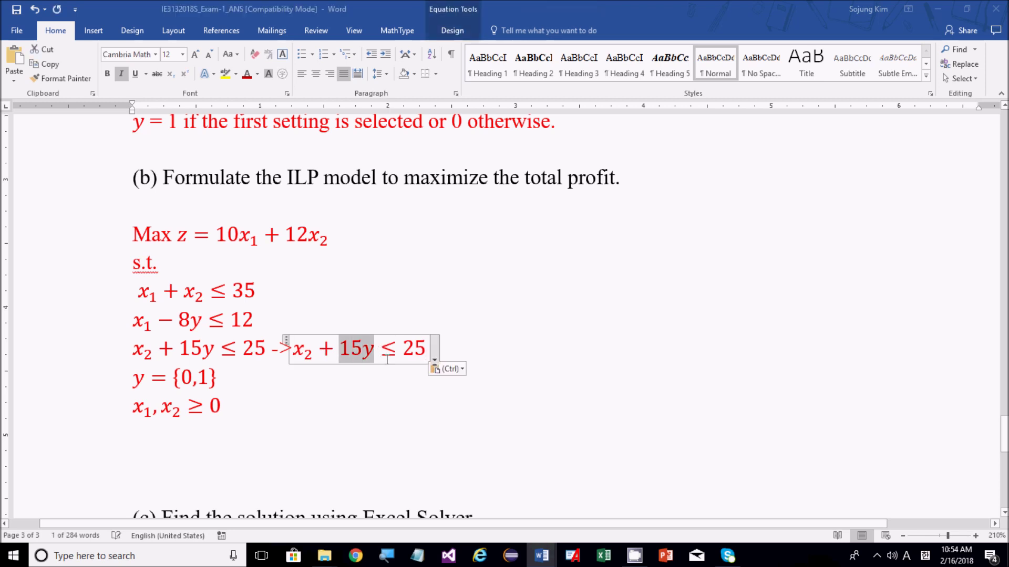
{"action": "key", "text": "BackSpace"}
Step: Append − 15y to the right-hand side of the copied constraint so that it reads x2 ≤ 25 − 15y
{"action": "key", "text": "Right"}
{"action": "key", "text": "Right"}
{"action": "key", "text": "Right"}
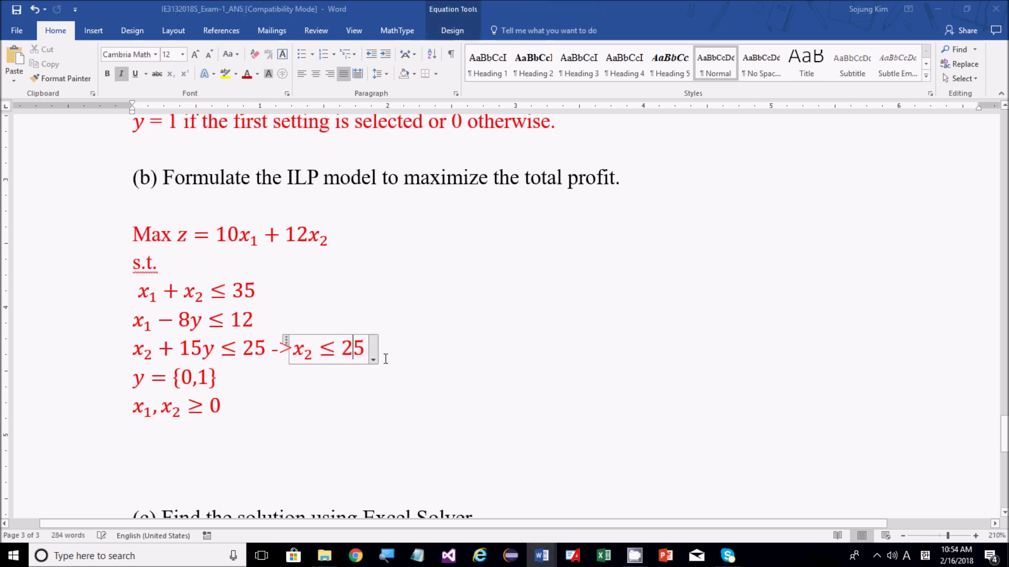
{"action": "type", "text": "-"}
{"action": "key", "text": "ctrl+v"}
{"action": "key", "text": "Left"}
{"action": "key", "text": "Left"}
{"action": "key", "text": "Left"}
{"action": "key", "text": "BackSpace"}
{"action": "key", "text": "Right"}
{"action": "key", "text": "Right"}
{"action": "key", "text": "Right"}
Step: Replace y with = 10 in the rearranged constraint so that it reads x2 ≤ 25 − 15 = 10
{"action": "key", "text": "shift+Right"}
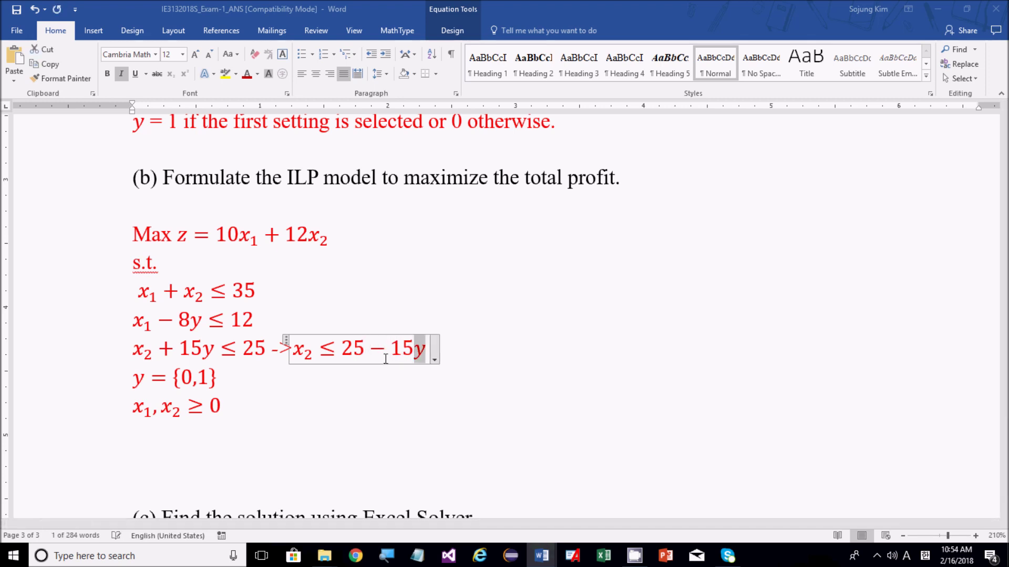
{"action": "key", "text": "BackSpace"}
{"action": "type", "text": "=10"}
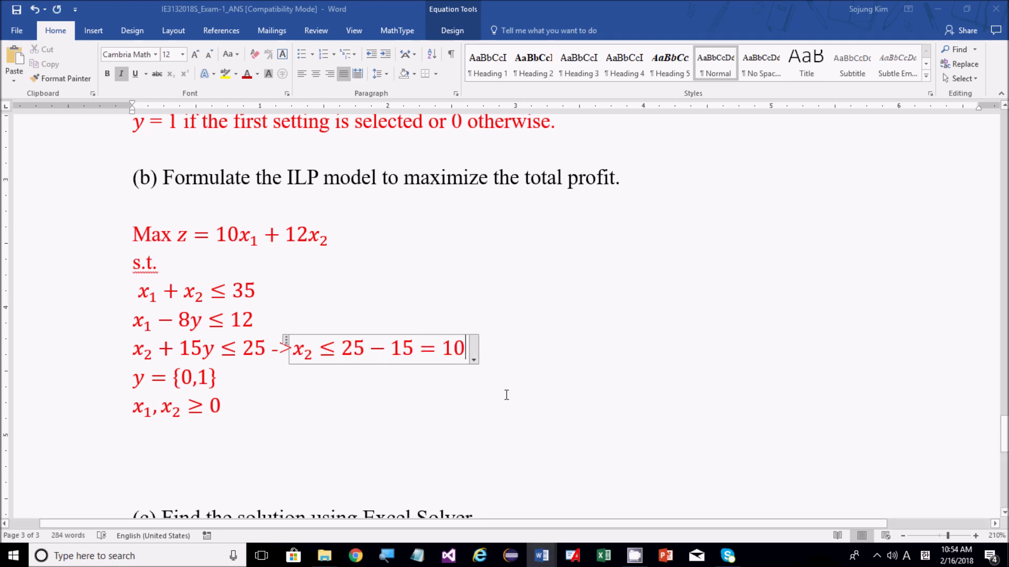
Step: Delete the arrow and the x2 ≤ 25 − 15 = 10 note beside the constraint x2 + 15y ≤ 25
{"action": "left_click", "coordinate": [518, 357]}
{"action": "left_click_drag", "start_coordinate": [465, 349], "coordinate": [281, 348]}
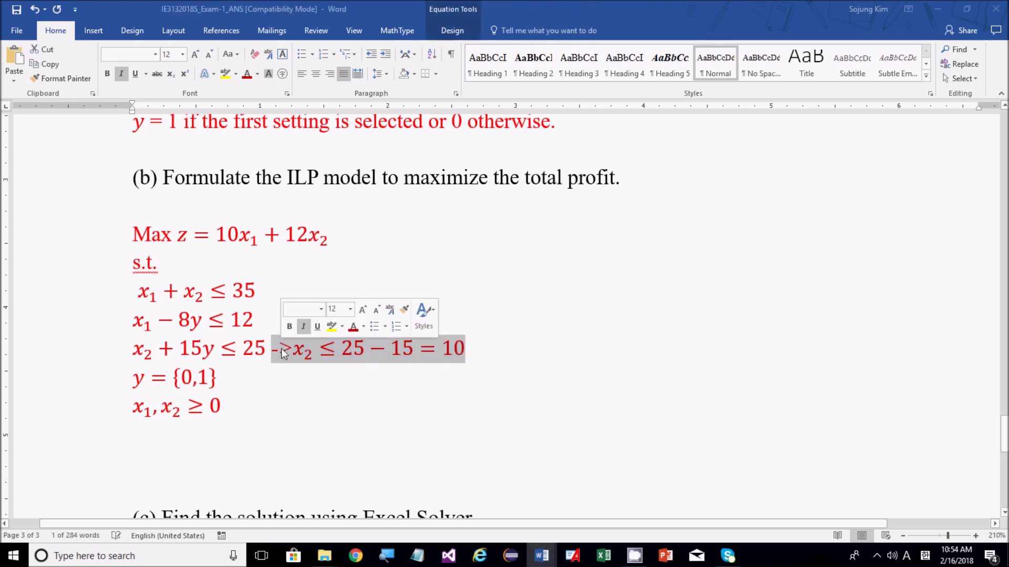
{"action": "key", "text": "Delete"}
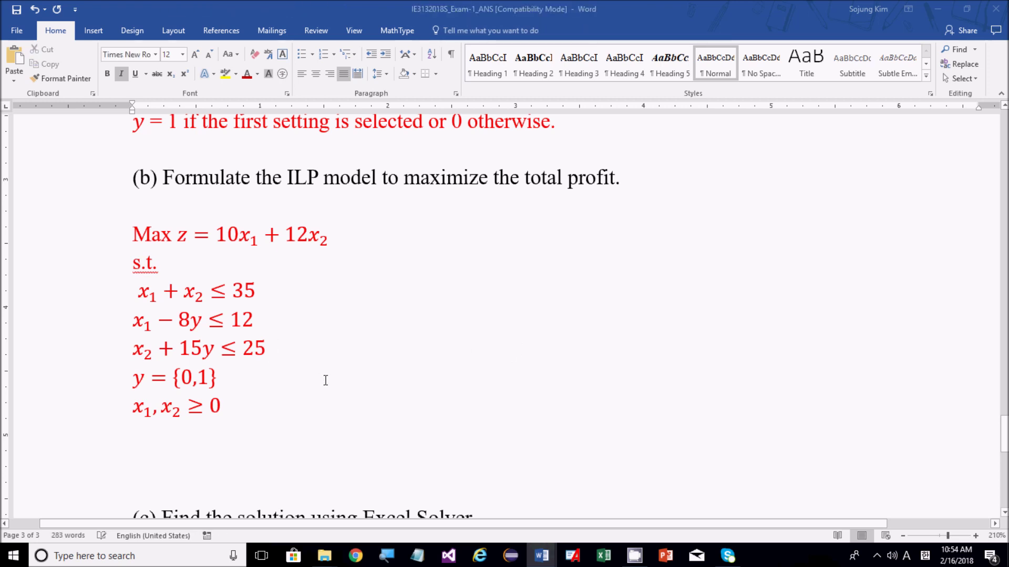
Step: Append "and integer" to the x1, x2 ≥ 0 line and remove its italic formatting
{"action": "left_click_drag", "start_coordinate": [135, 376], "coordinate": [221, 387]}
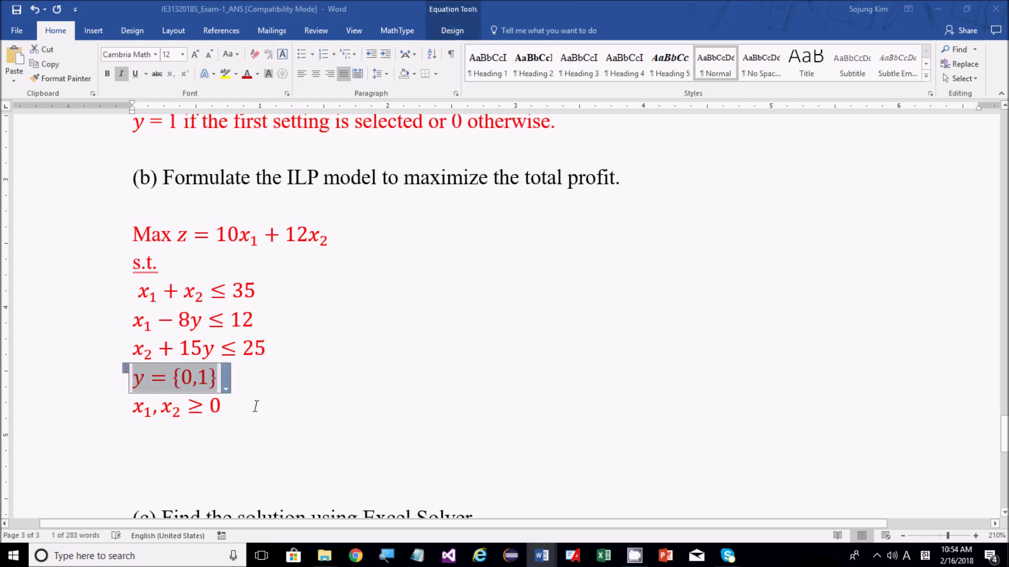
{"action": "left_click", "coordinate": [255, 407]}
{"action": "left_click", "coordinate": [232, 405]}
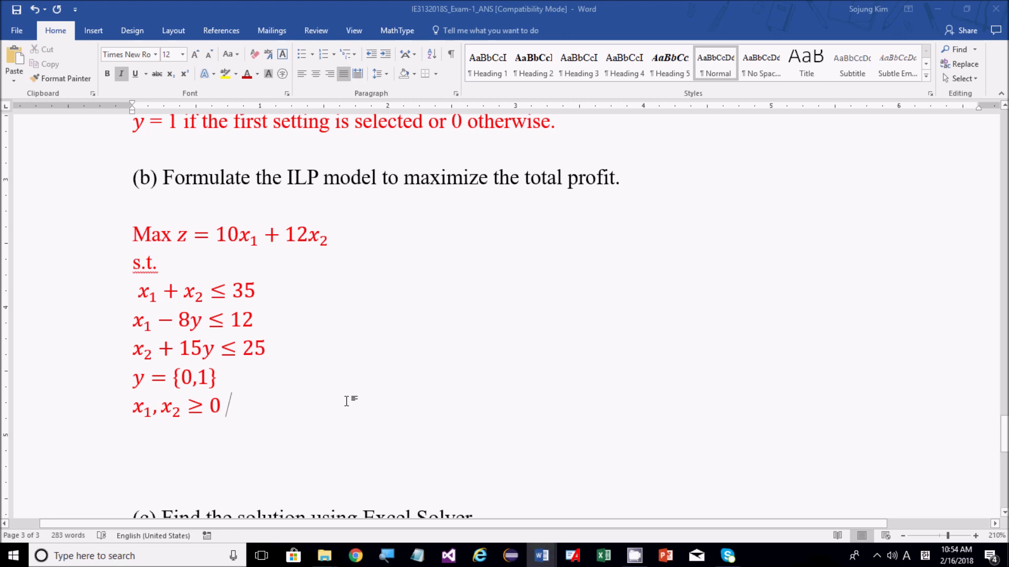
{"action": "type", "text": "and integer"}
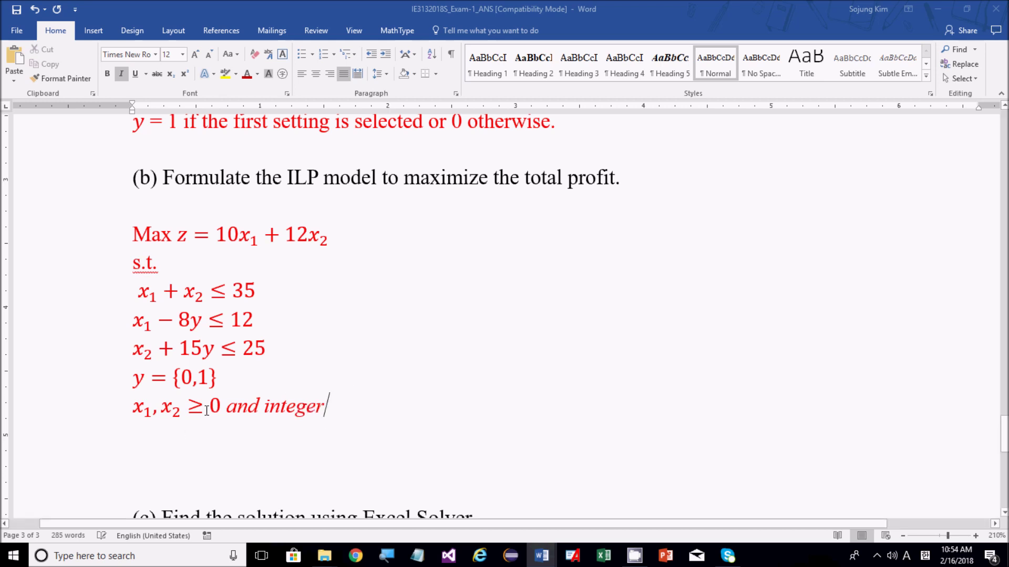
{"action": "left_click", "coordinate": [230, 412], "text": "shift"}
{"action": "key", "text": "ctrl+i"}
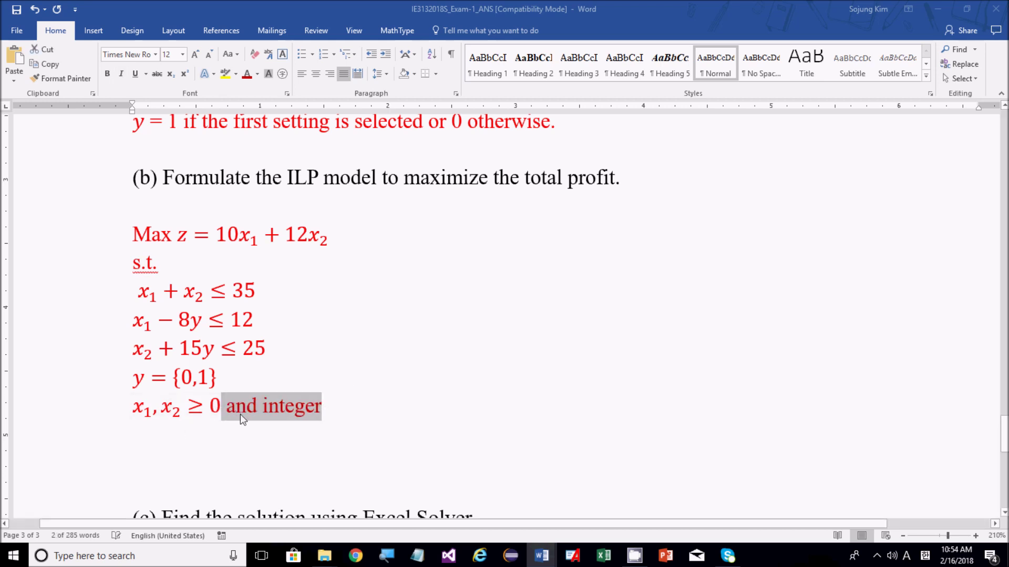
{"action": "left_click", "coordinate": [436, 361]}
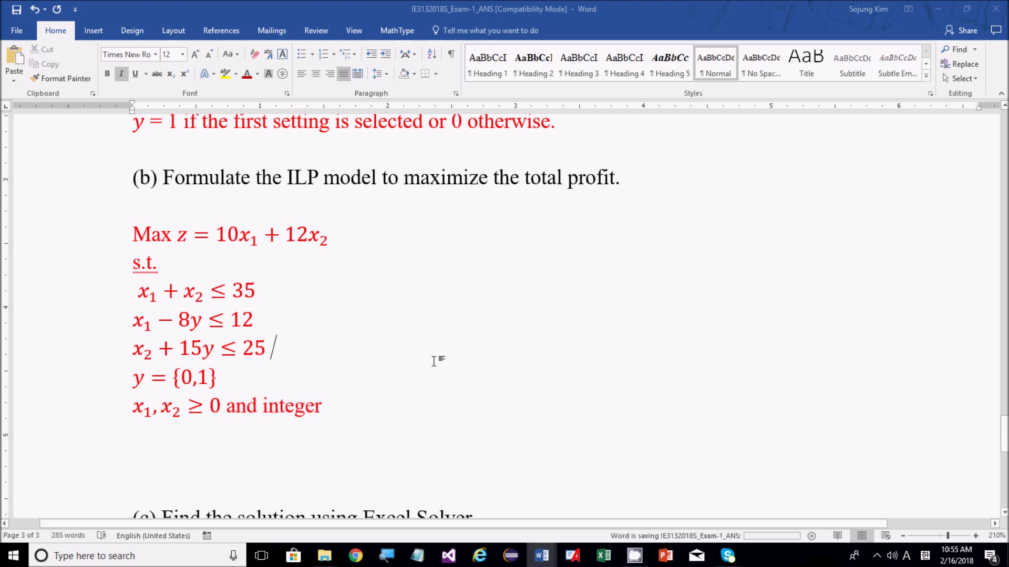
Step: Review the decision variable definitions, the full ILP model, and the meaning of y = 1
{"action": "scroll", "coordinate": [434, 361], "scroll_direction": "up", "scroll_amount": 1}
{"action": "scroll", "coordinate": [388, 355], "scroll_direction": "up", "scroll_amount": 4}
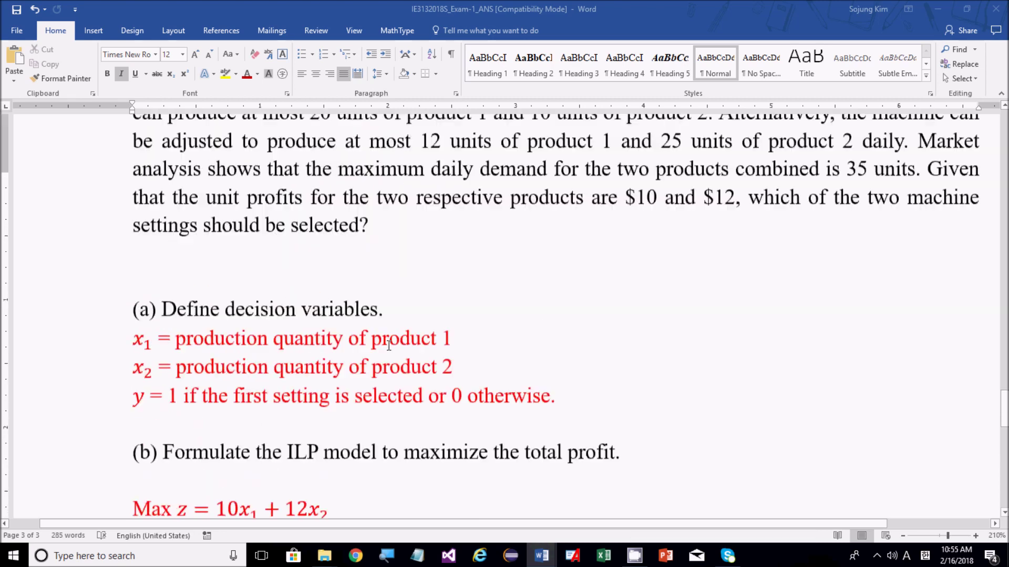
{"action": "scroll", "coordinate": [389, 345], "scroll_direction": "down", "scroll_amount": 1}
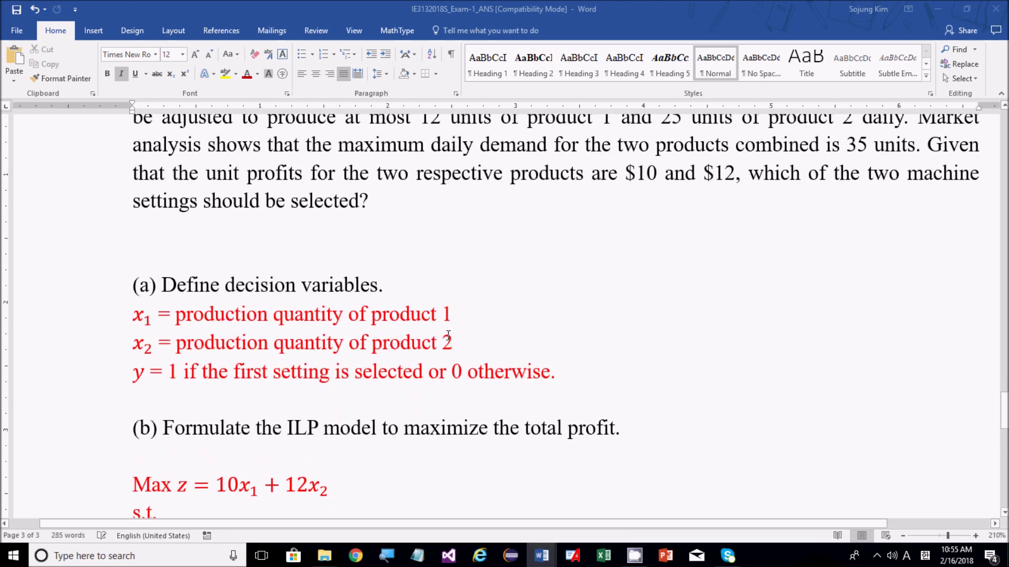
{"action": "scroll", "coordinate": [389, 345], "scroll_direction": "up", "scroll_amount": 1}
{"action": "scroll", "coordinate": [448, 334], "scroll_direction": "down", "scroll_amount": 3}
{"action": "scroll", "coordinate": [448, 334], "scroll_direction": "down", "scroll_amount": 2}
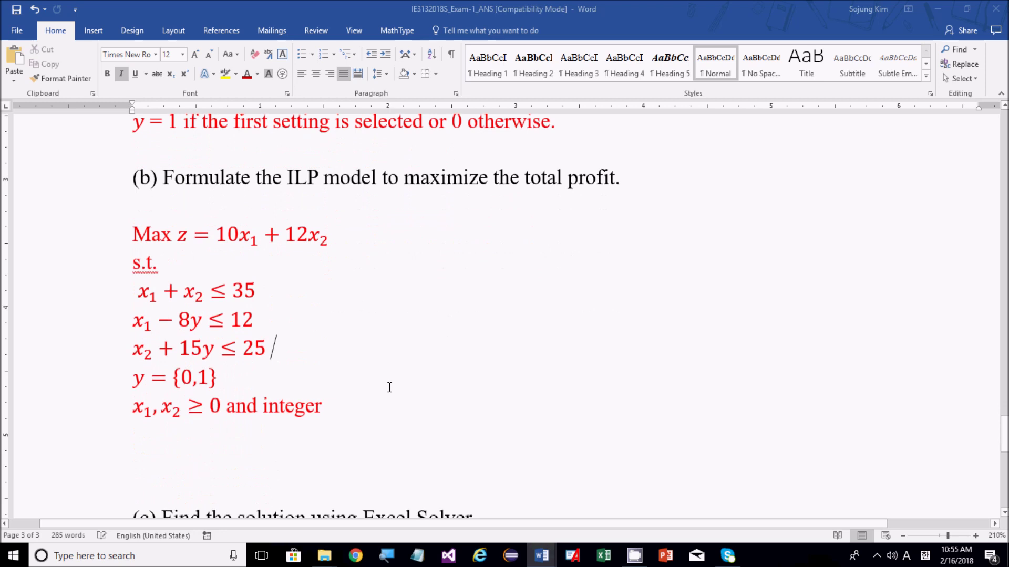
{"action": "left_click_drag", "start_coordinate": [351, 407], "coordinate": [143, 245]}
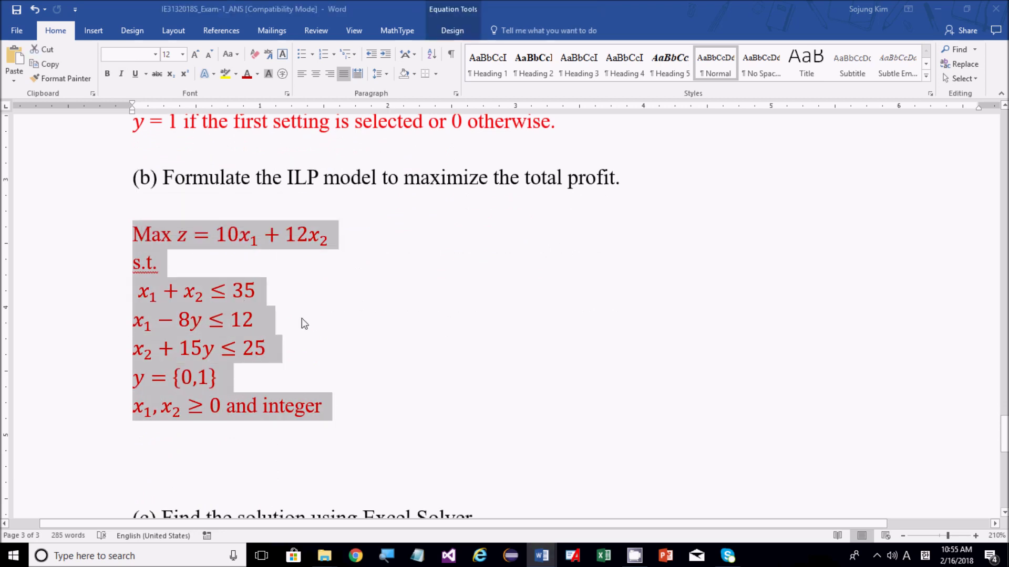
{"action": "scroll", "coordinate": [301, 317], "scroll_direction": "up", "scroll_amount": 1}
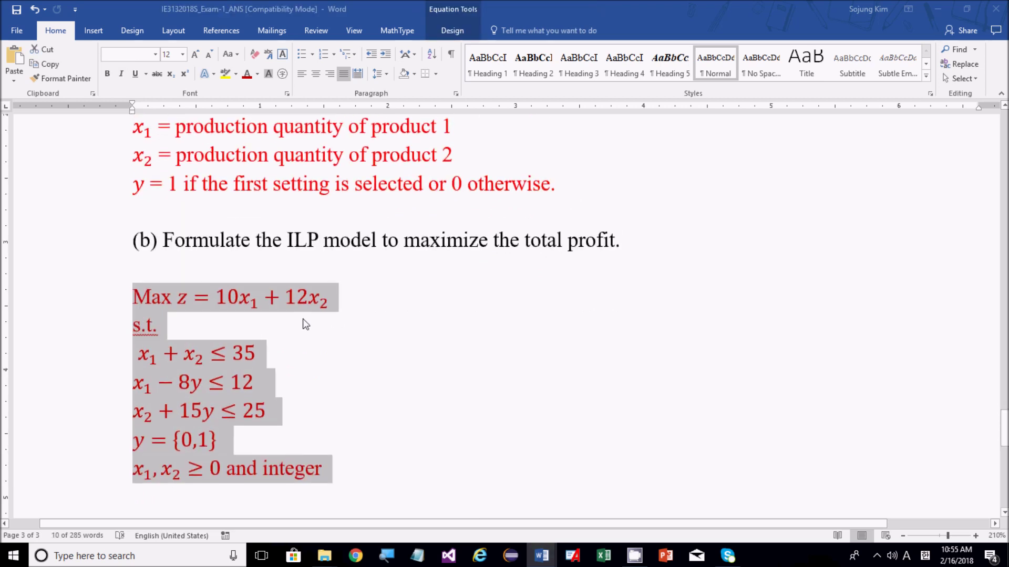
{"action": "left_click", "coordinate": [316, 350]}
{"action": "left_click_drag", "start_coordinate": [142, 188], "coordinate": [184, 190]}
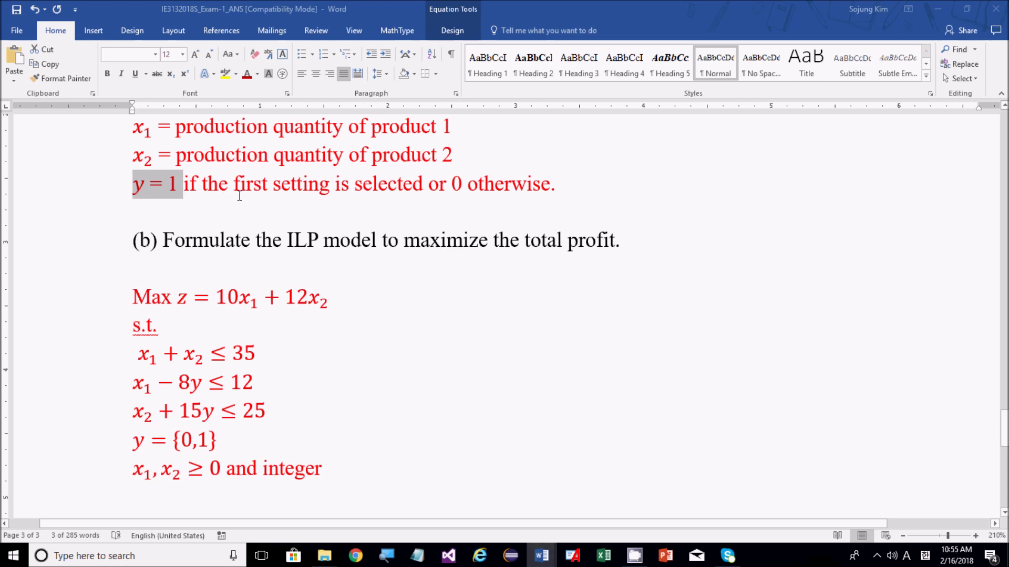
Step: Add the subscript 1 to y in the first-setting definition so that the variable reads y1
{"action": "left_click", "coordinate": [264, 206]}
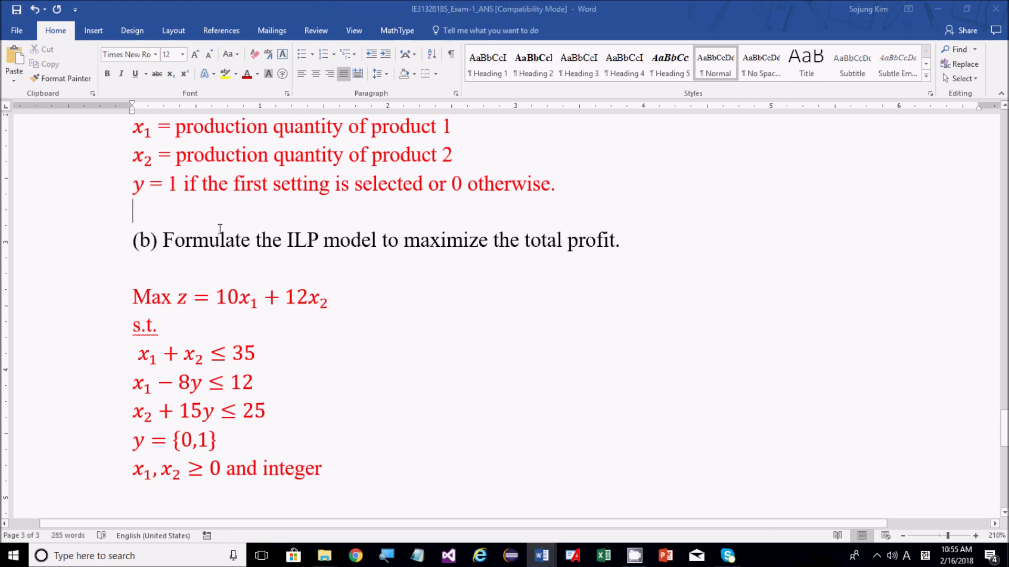
{"action": "key", "text": "Up"}
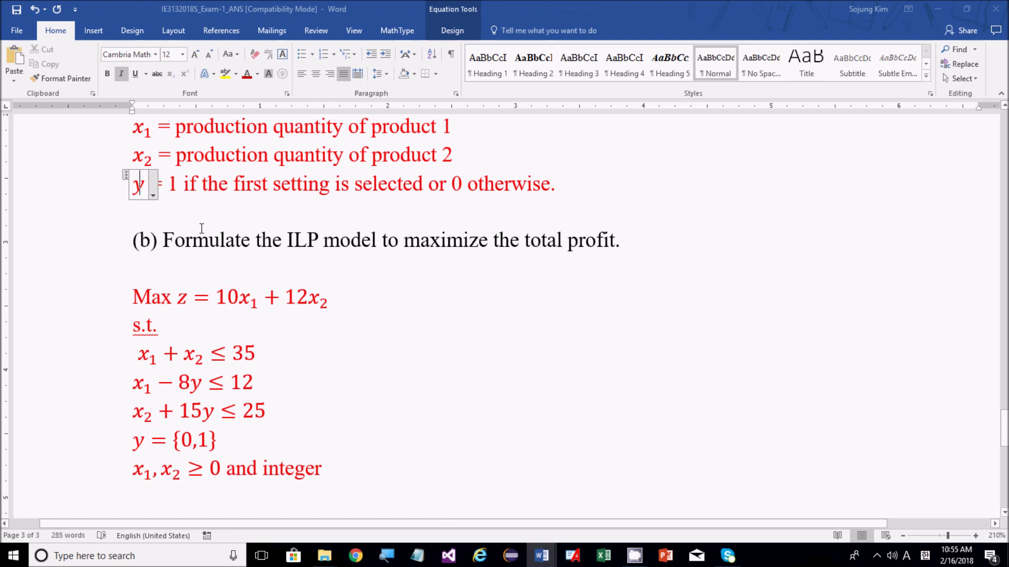
{"action": "type", "text": "_1"}
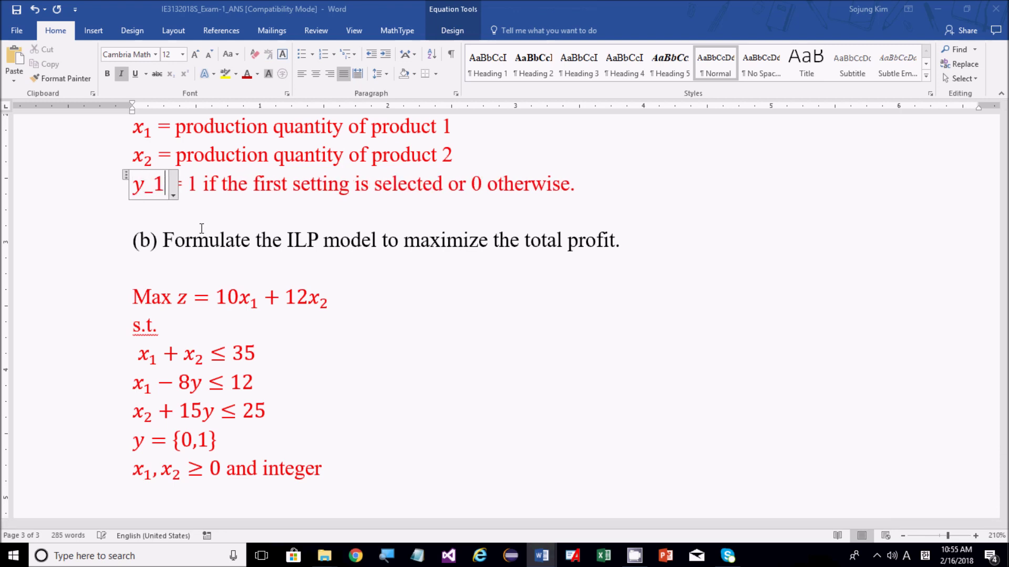
{"action": "key", "text": "Return"}
{"action": "key", "text": "ctrl+z"}
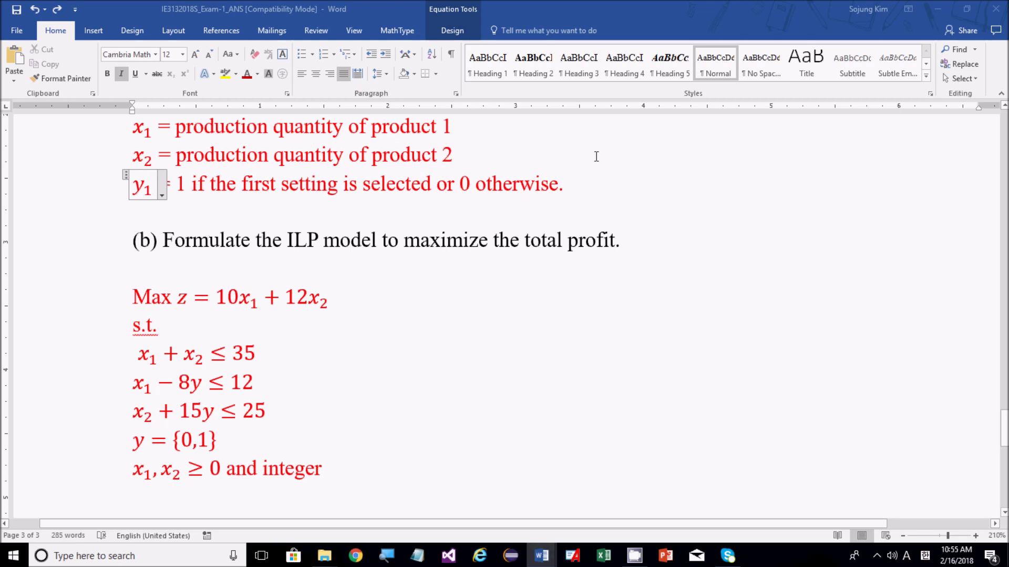
Step: Duplicate the y1 definition on the line below and change the copy's variable to y2
{"action": "left_click_drag", "start_coordinate": [565, 185], "coordinate": [151, 202]}
{"action": "left_click", "coordinate": [191, 214]}
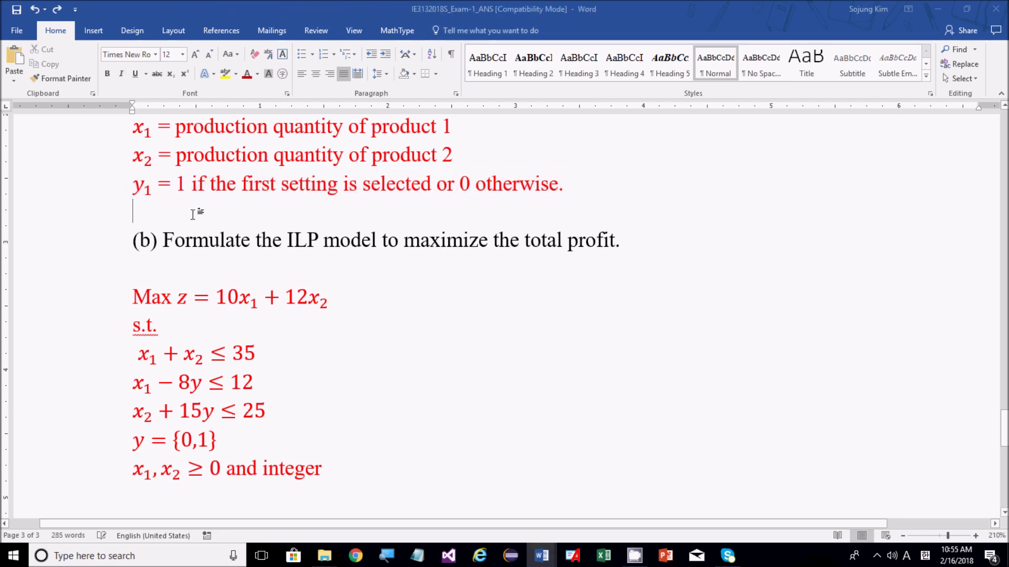
{"action": "type", "text": "y₁ = 1 if the first setting is selected or 0 otherwise."}
{"action": "left_click", "coordinate": [160, 210]}
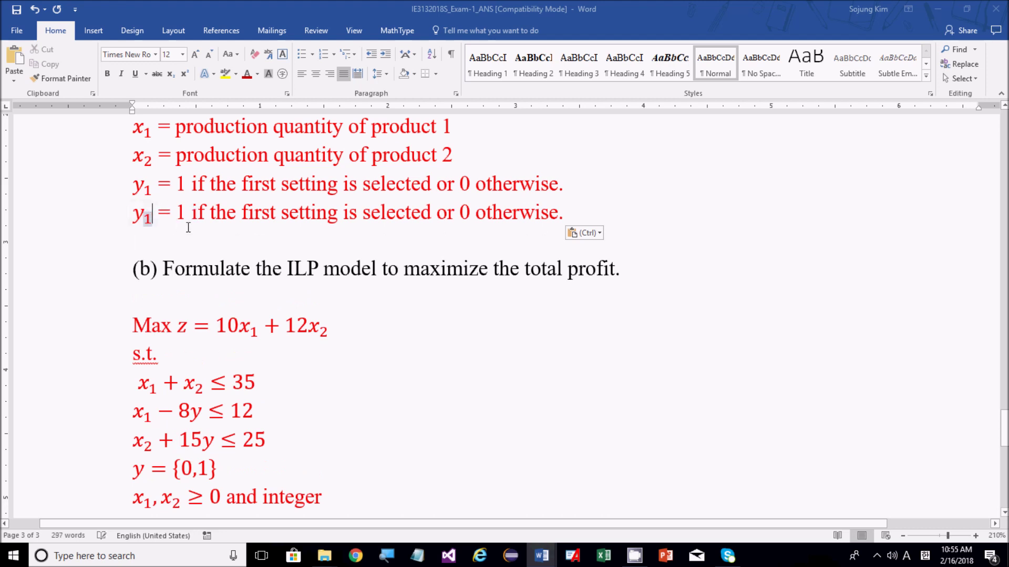
{"action": "key", "text": "shift+Left"}
{"action": "type", "text": "2"}
Step: Replace "first" with "second" in the y2 definition so it describes the second setting
{"action": "left_click", "coordinate": [188, 227]}
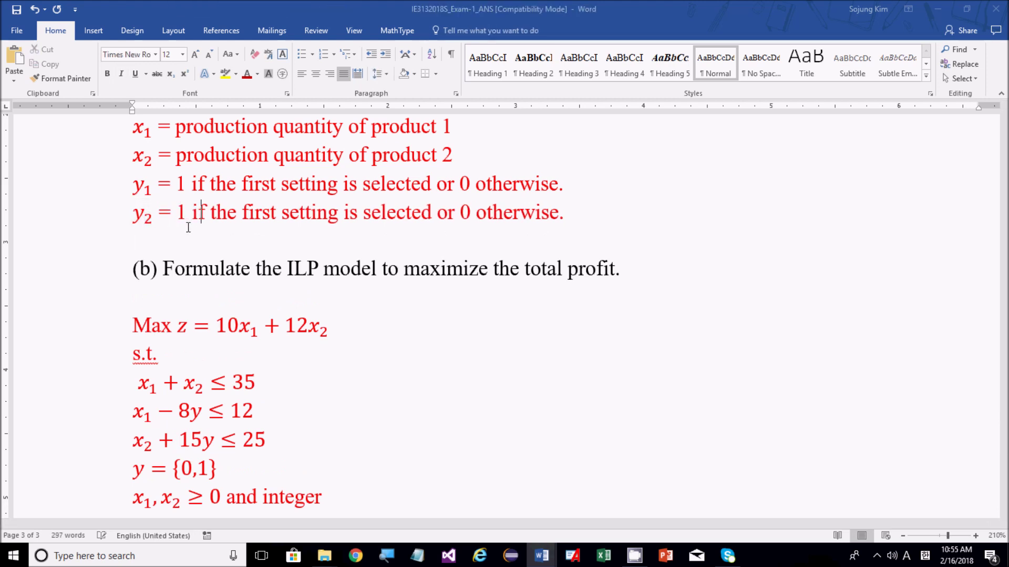
{"action": "type", "text": "se"}
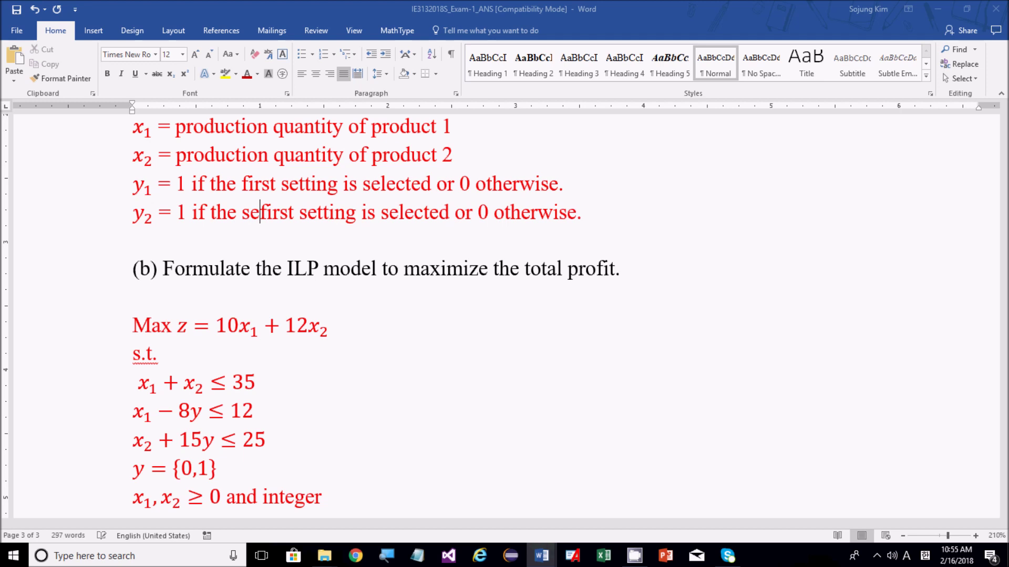
{"action": "type", "text": "nd"}
{"action": "key", "text": "BackSpace"}
{"action": "key", "text": "BackSpace"}
{"action": "type", "text": "conbd"}
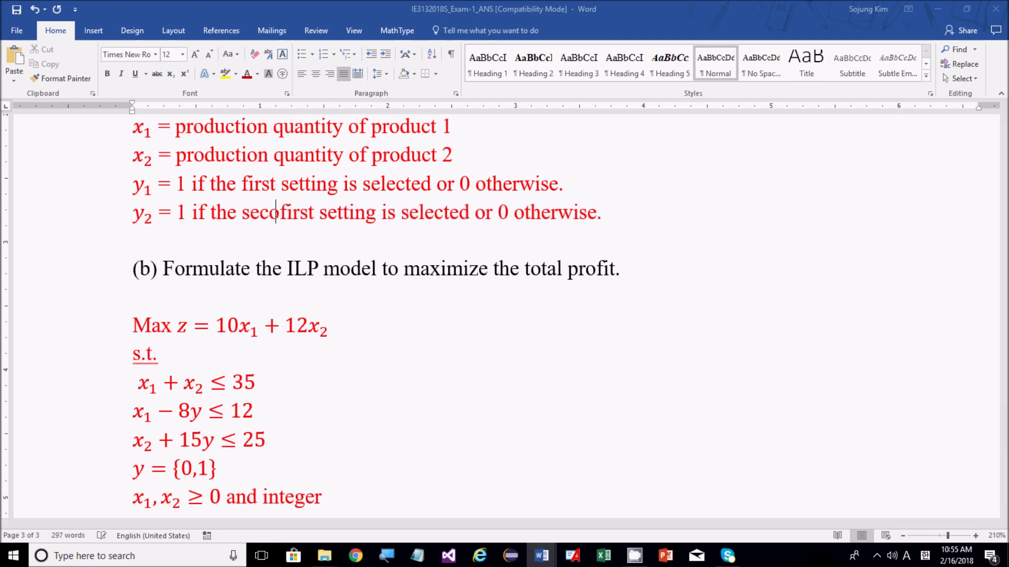
{"action": "key", "text": "BackSpace"}
{"action": "key", "text": "BackSpace"}
{"action": "type", "text": "d"}
{"action": "key", "text": "shift+Right"}
{"action": "key", "text": "shift+Right"}
{"action": "key", "text": "shift+Right"}
{"action": "key", "text": "shift+Right"}
{"action": "key", "text": "shift+Right"}
{"action": "key", "text": "shift+Right"}
{"action": "key", "text": "BackSpace"}
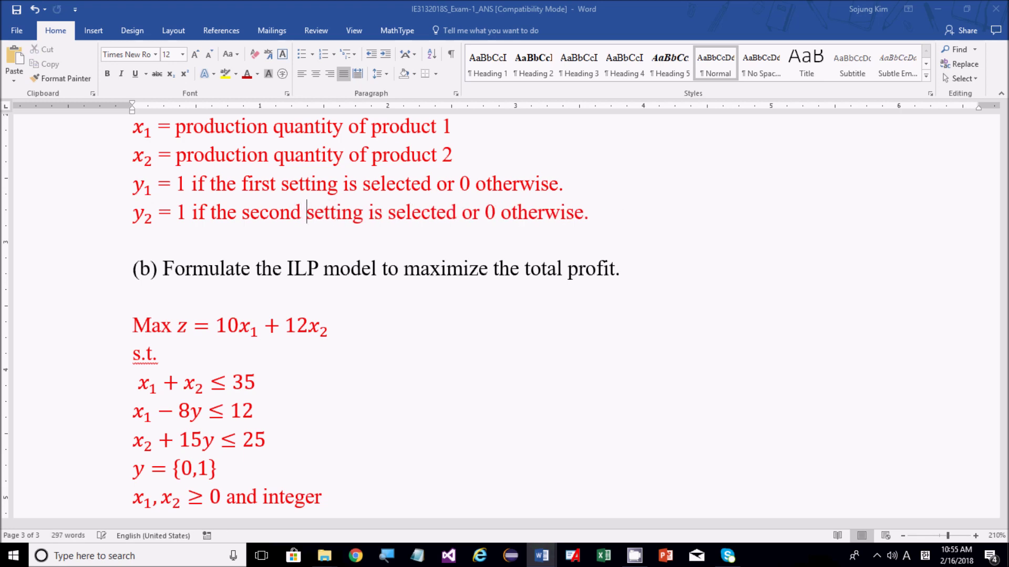
Step: Add the constraint y1+y2=1 on a new line below the x2 + 15y ≤ 25 constraint
{"action": "left_click_drag", "start_coordinate": [137, 189], "coordinate": [147, 212]}
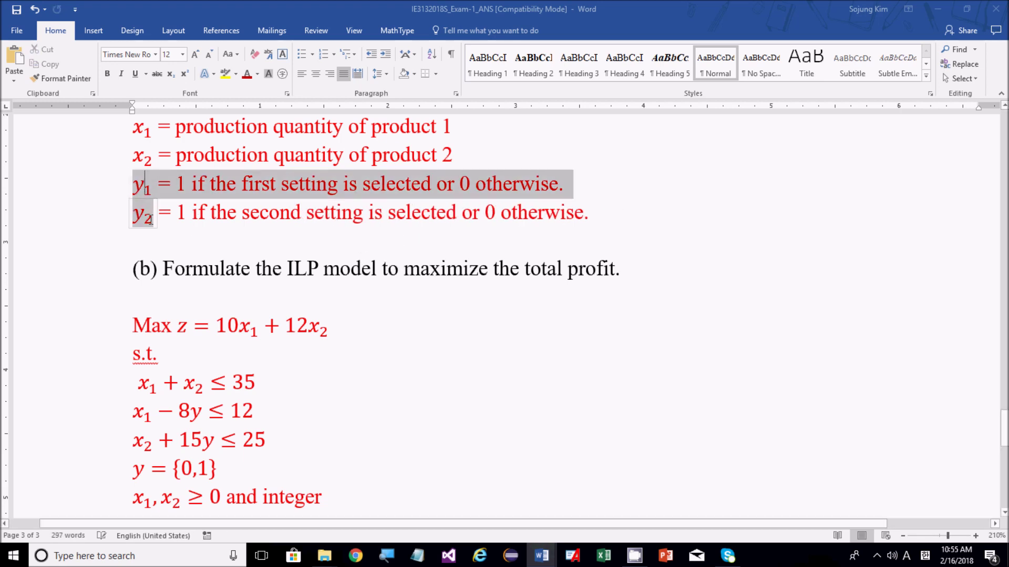
{"action": "scroll", "coordinate": [306, 383], "scroll_direction": "down", "scroll_amount": 1}
{"action": "left_click", "coordinate": [310, 377]}
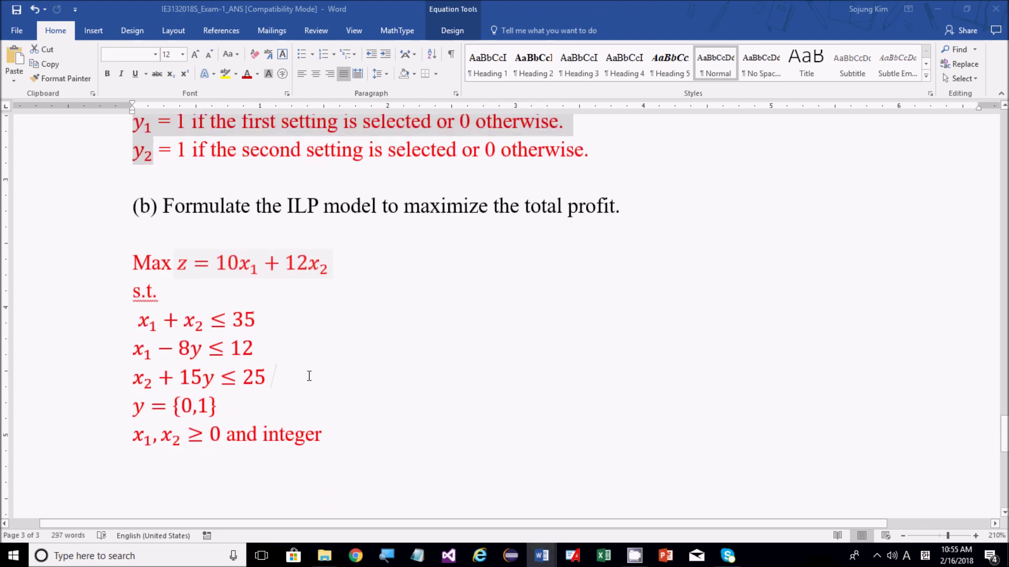
{"action": "key", "text": "Return"}
{"action": "type", "text": "y_"}
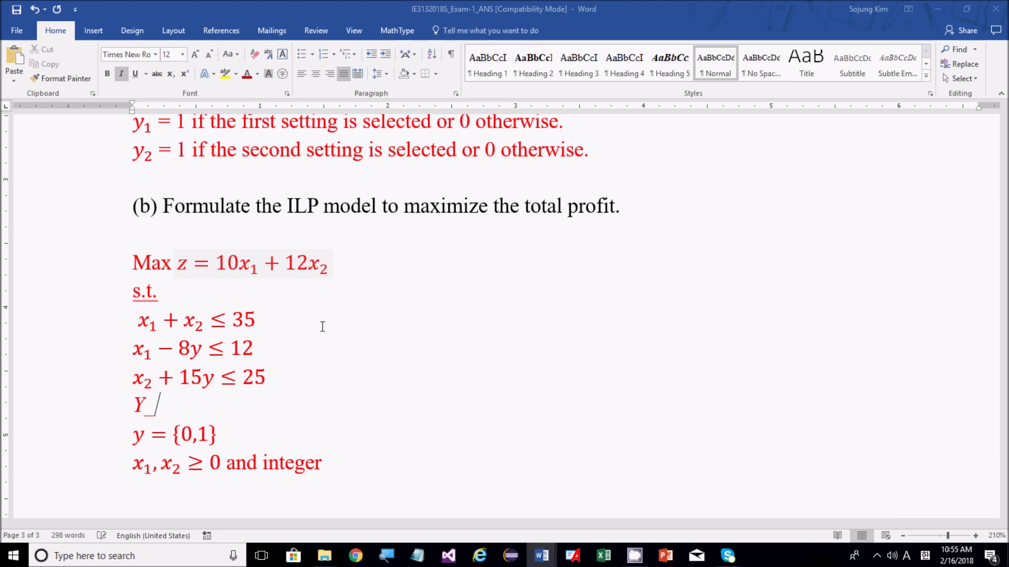
{"action": "key", "text": "shift+Right"}
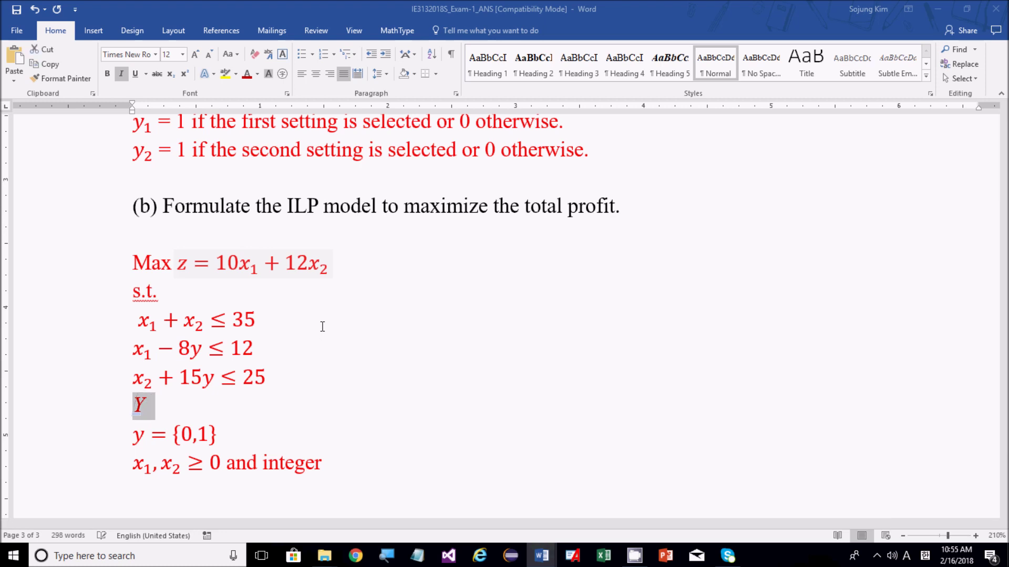
{"action": "type", "text": "Y1"}
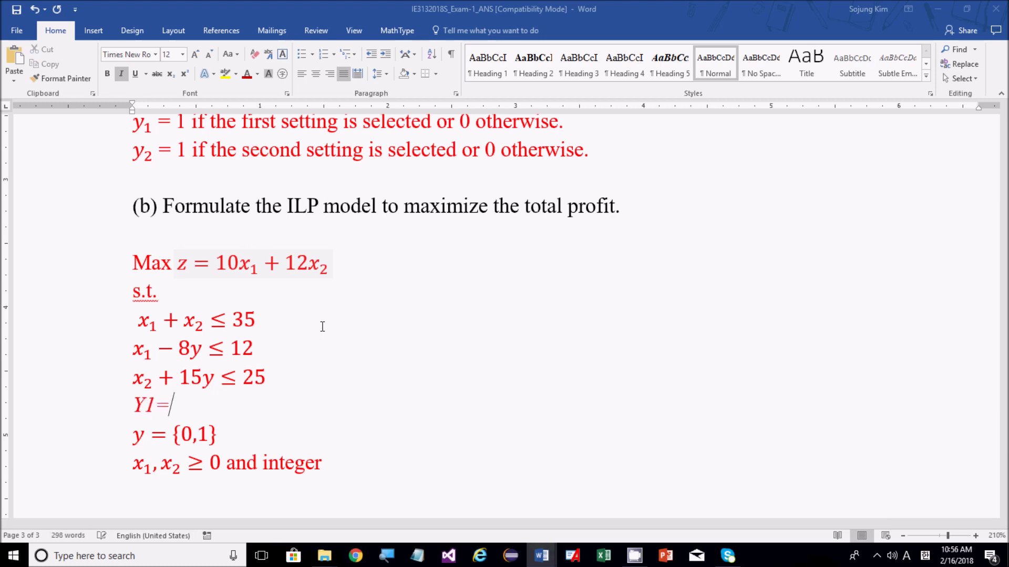
{"action": "type", "text": "+y2"}
{"action": "key", "text": "shift+Left"}
{"action": "type", "text": "y2"}
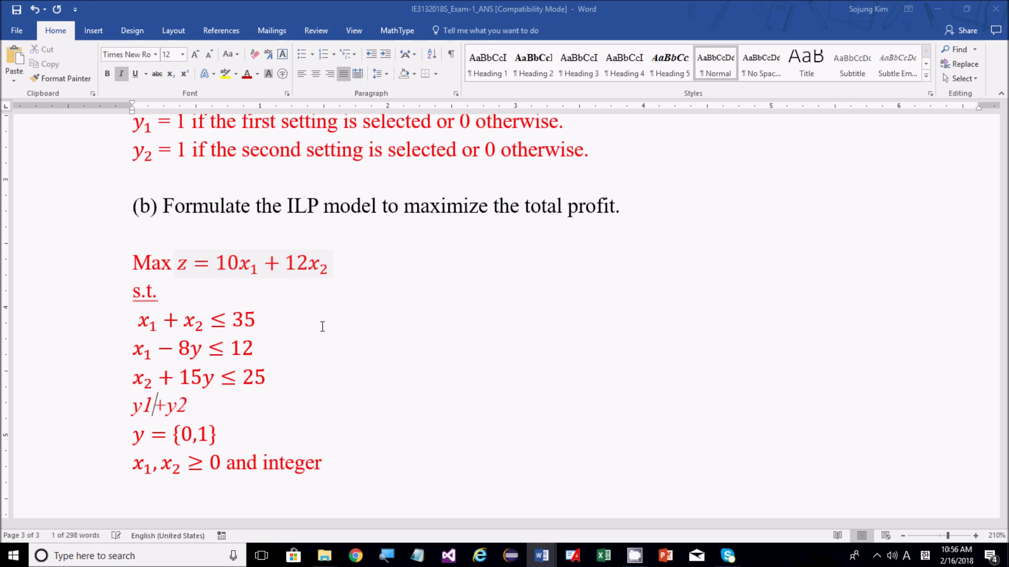
{"action": "type", "text": "=1"}
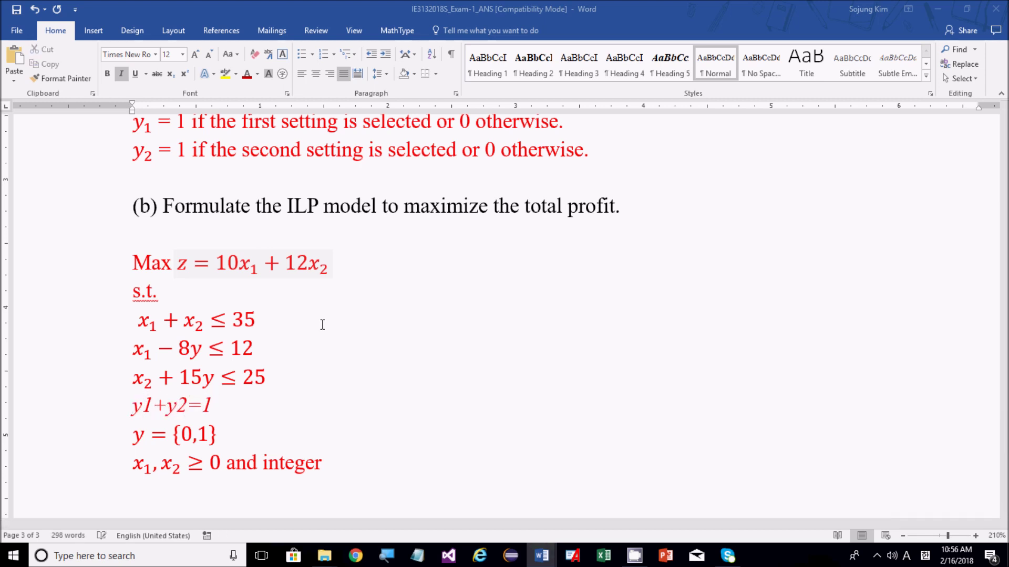
Step: Delete the y1+y2=1 constraint line from the model
{"action": "key", "text": "shift+Left"}
{"action": "key", "text": "shift+Left"}
{"action": "key", "text": "shift+Left"}
{"action": "key", "text": "shift+Left"}
{"action": "key", "text": "shift+Left"}
{"action": "key", "text": "shift+Left"}
{"action": "key", "text": "shift+Left"}
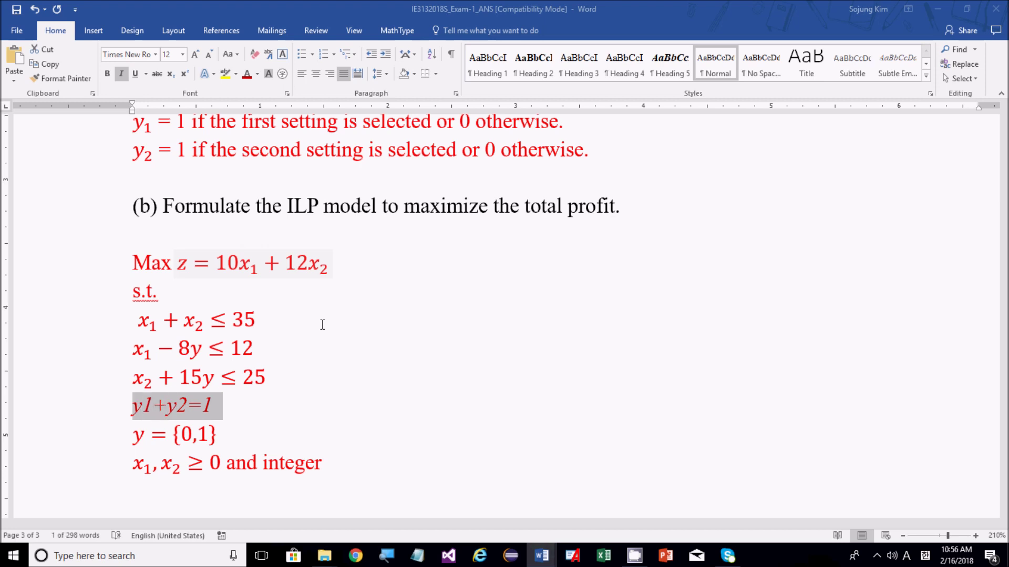
{"action": "key", "text": "Delete"}
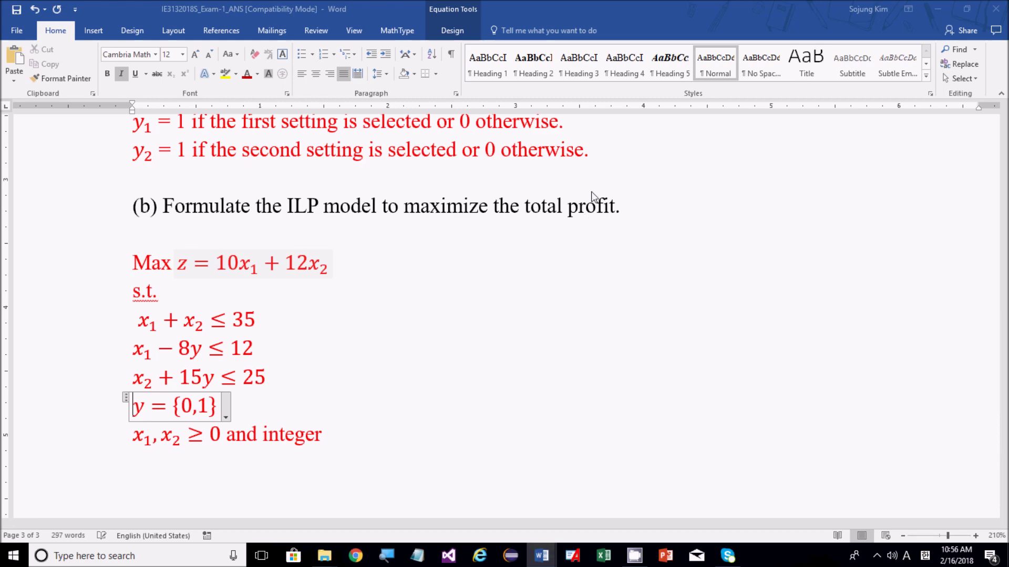
Step: Undo the y1 and y2 edits back to the single y definition, including the stray letter below the integer condition
{"action": "scroll", "coordinate": [608, 198], "scroll_direction": "up", "scroll_amount": 2}
{"action": "key", "text": "ctrl+z"}
{"action": "key", "text": "ctrl+z"}
{"action": "key", "text": "ctrl+z"}
{"action": "key", "text": "ctrl+z"}
{"action": "key", "text": "ctrl+z"}
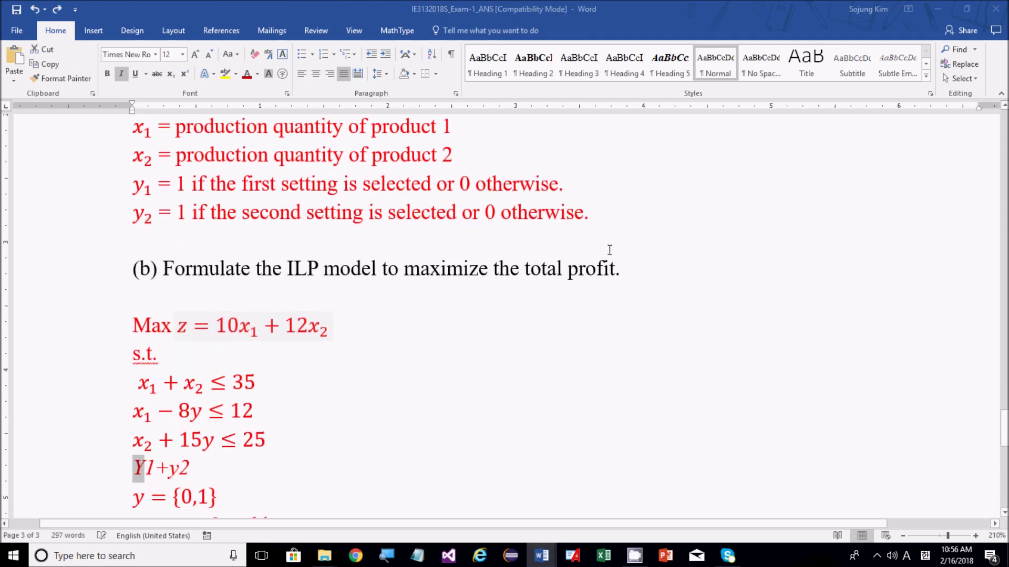
{"action": "key", "text": "ctrl+z"}
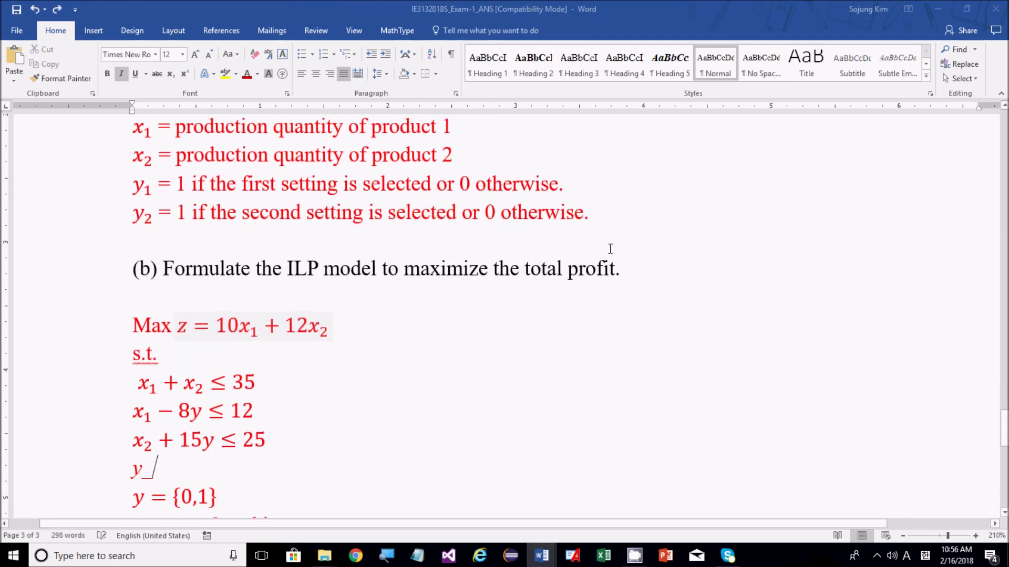
{"action": "key", "text": "ctrl+z"}
{"action": "key", "text": "ctrl+z"}
{"action": "key", "text": "ctrl+z"}
{"action": "key", "text": "ctrl+z"}
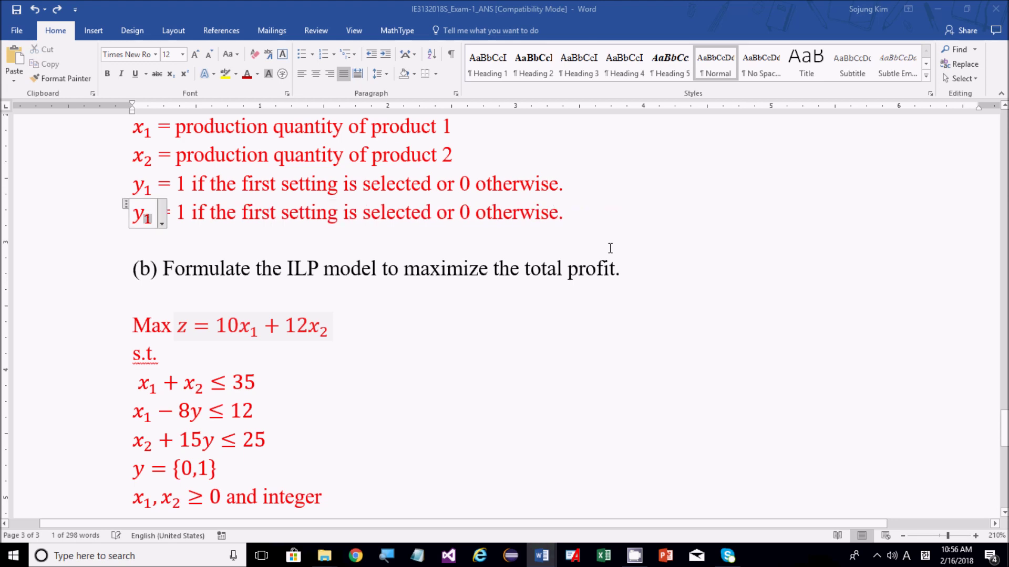
{"action": "key", "text": "ctrl+z"}
{"action": "key", "text": "ctrl+z"}
{"action": "key", "text": "ctrl+z"}
{"action": "key", "text": "ctrl+z"}
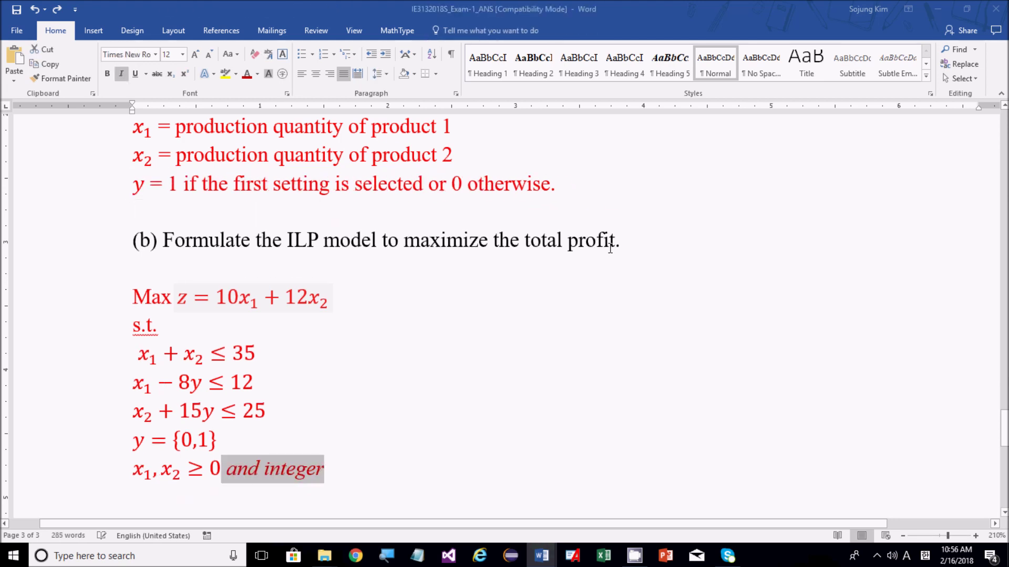
{"action": "key", "text": "ctrl+z"}
{"action": "key", "text": "ctrl+z"}
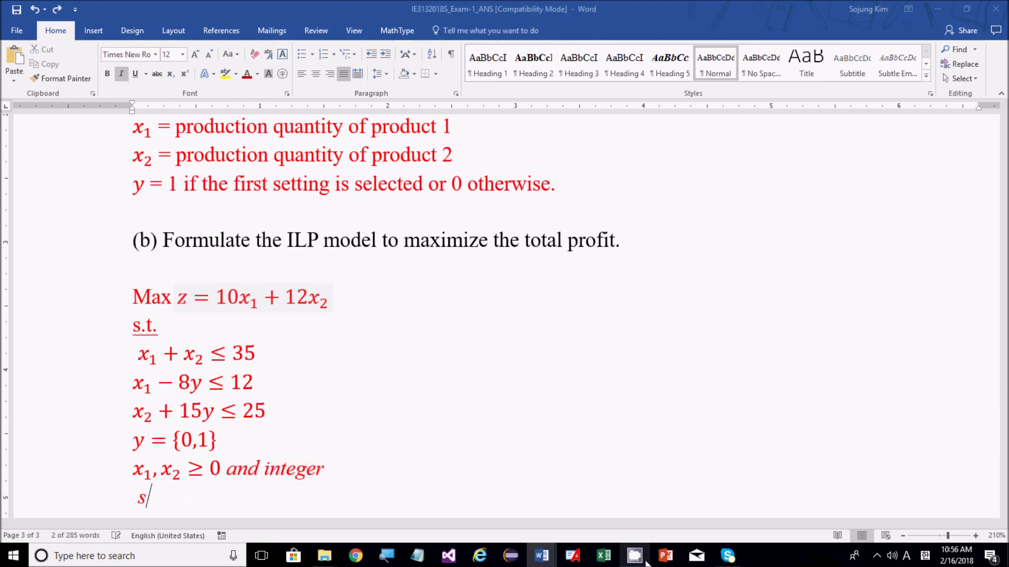
{"action": "scroll", "coordinate": [428, 400], "scroll_direction": "down", "scroll_amount": 2}
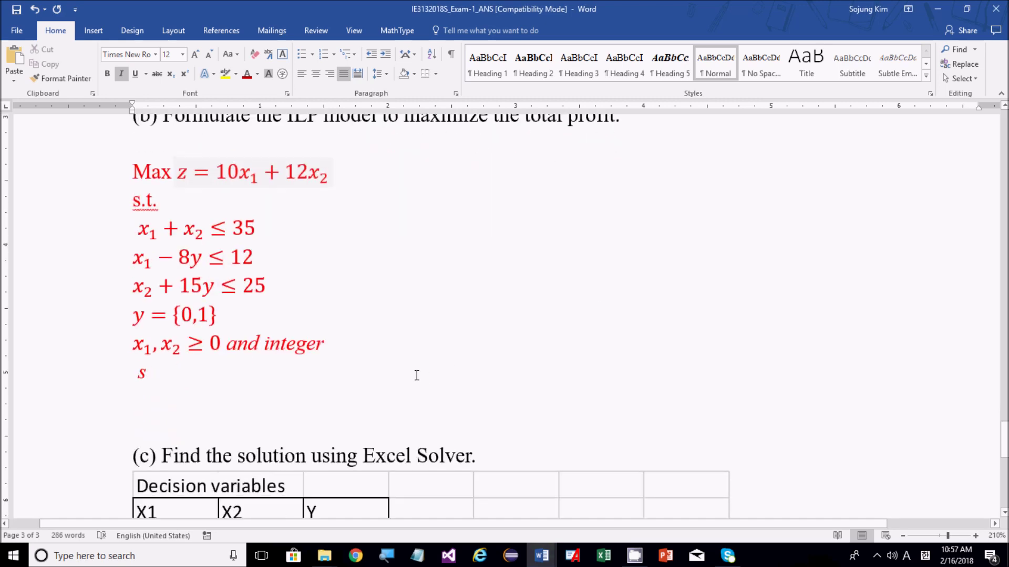
{"action": "key", "text": "ctrl+z"}
{"action": "key", "text": "ctrl+z"}
Step: Highlight the full ILP model of part (b) and review the Excel Solver tables in part (c)
{"action": "scroll", "coordinate": [435, 382], "scroll_direction": "up", "scroll_amount": 3}
{"action": "scroll", "coordinate": [435, 383], "scroll_direction": "down", "scroll_amount": 1}
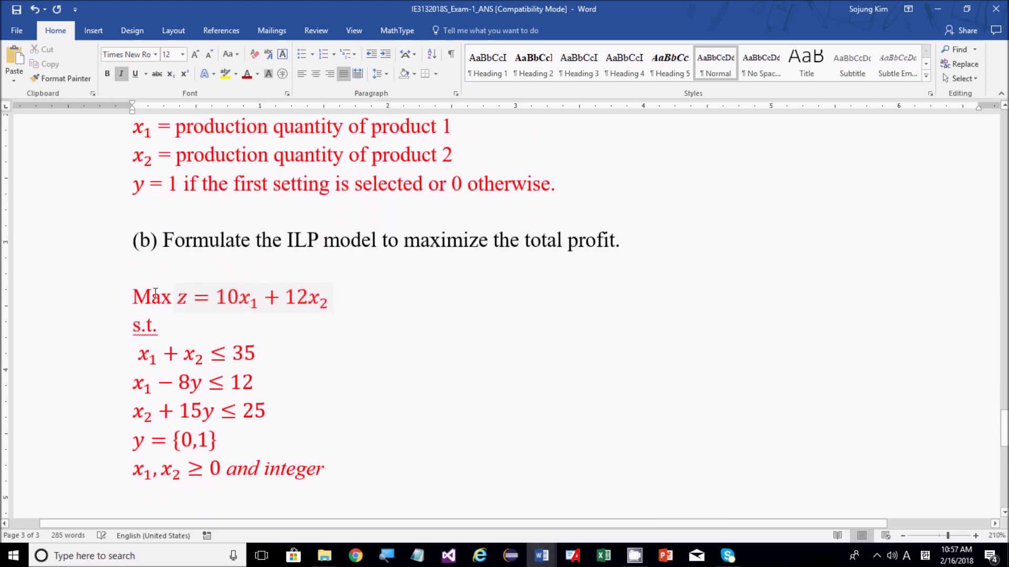
{"action": "triple_click", "coordinate": [325, 464]}
{"action": "scroll", "coordinate": [333, 470], "scroll_direction": "down", "scroll_amount": 3}
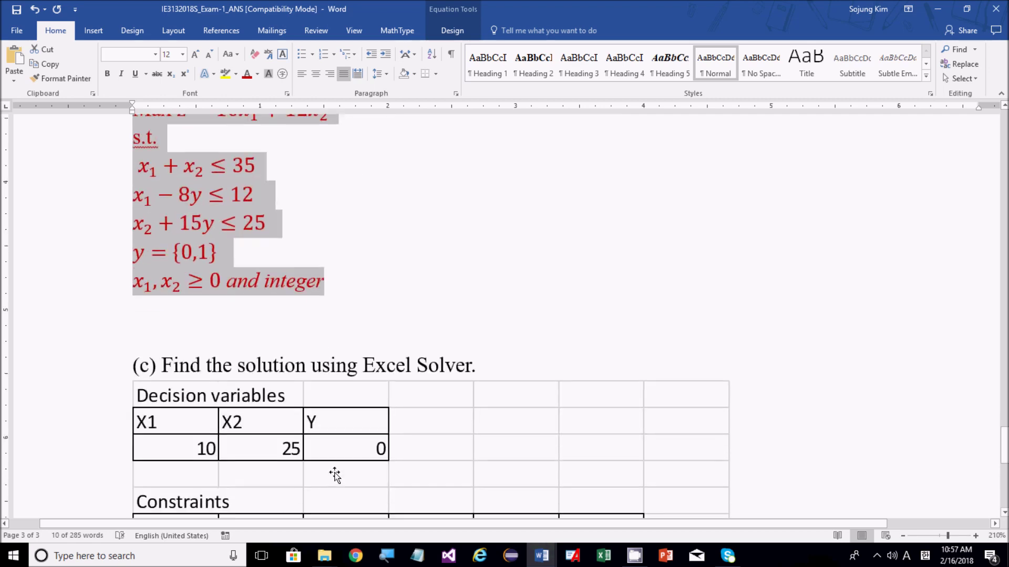
{"action": "scroll", "coordinate": [334, 476], "scroll_direction": "up", "scroll_amount": 3}
{"action": "scroll", "coordinate": [332, 470], "scroll_direction": "down", "scroll_amount": 5}
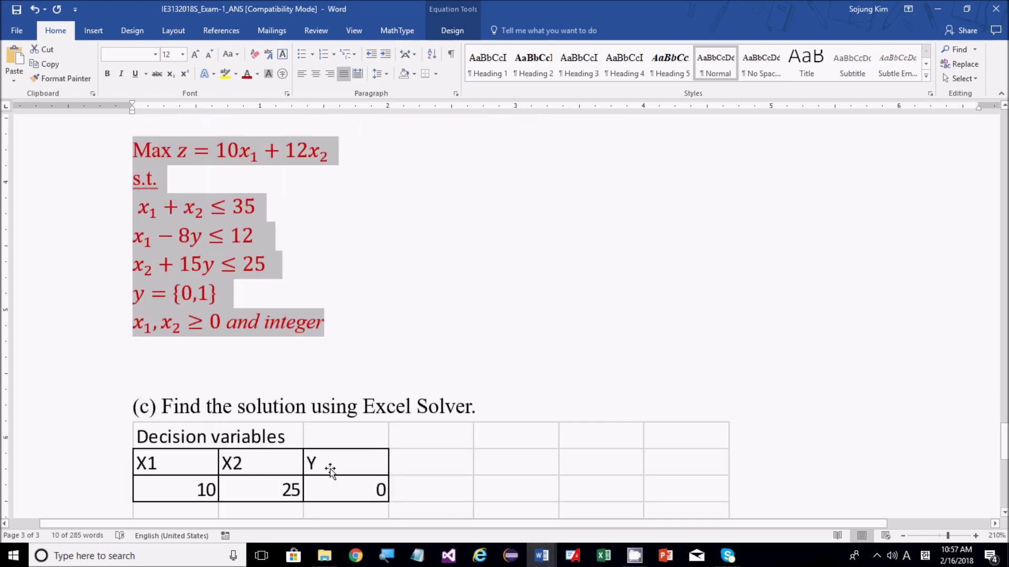
{"action": "scroll", "coordinate": [370, 315], "scroll_direction": "up", "scroll_amount": 5}
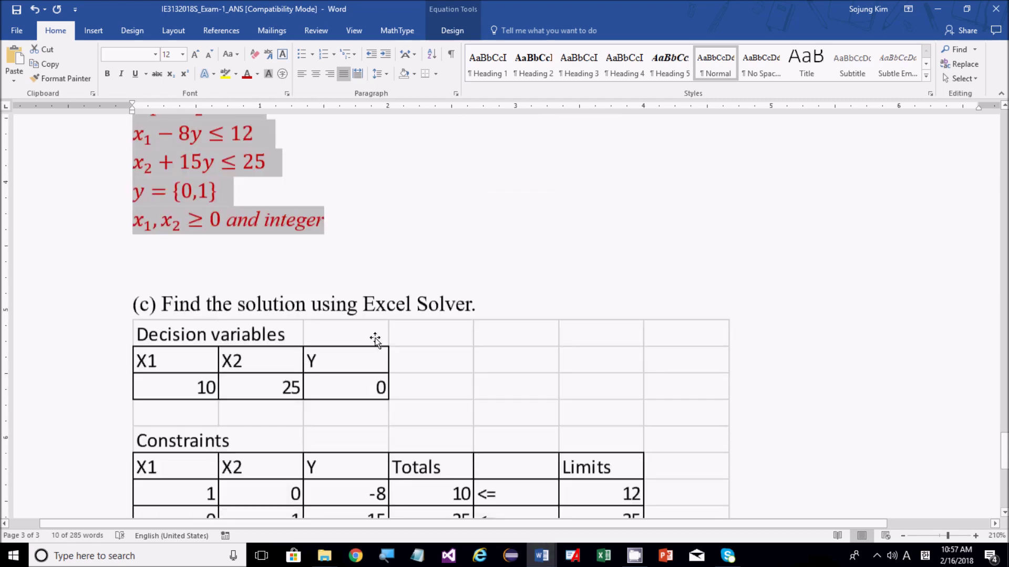
Step: Switch to Excel, create a blank workbook, and reposition its window to show the Solver command among the data tools
{"action": "left_click", "coordinate": [605, 558]}
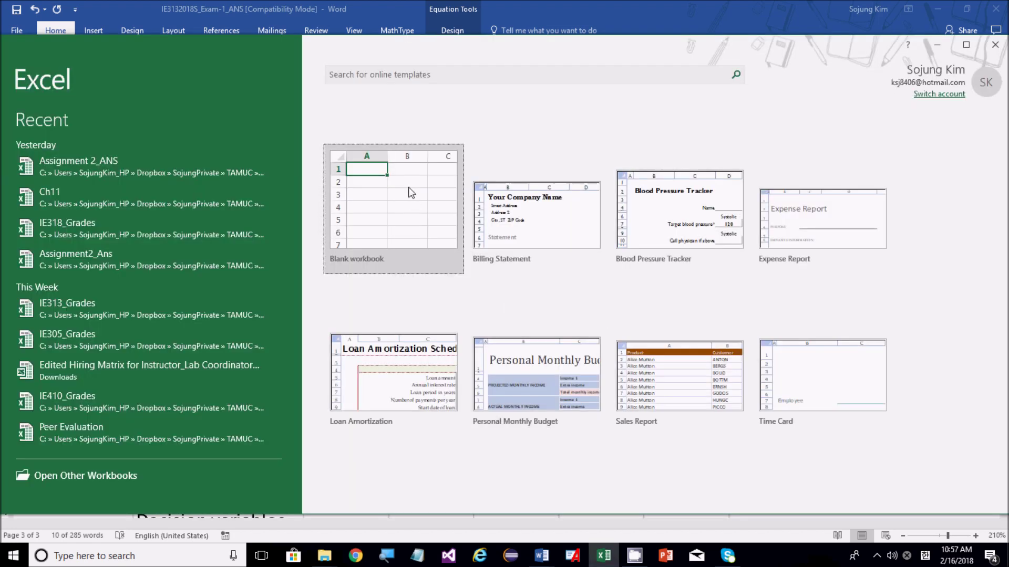
{"action": "left_click", "coordinate": [408, 187]}
{"action": "left_click_drag", "start_coordinate": [355, 43], "coordinate": [591, 66]}
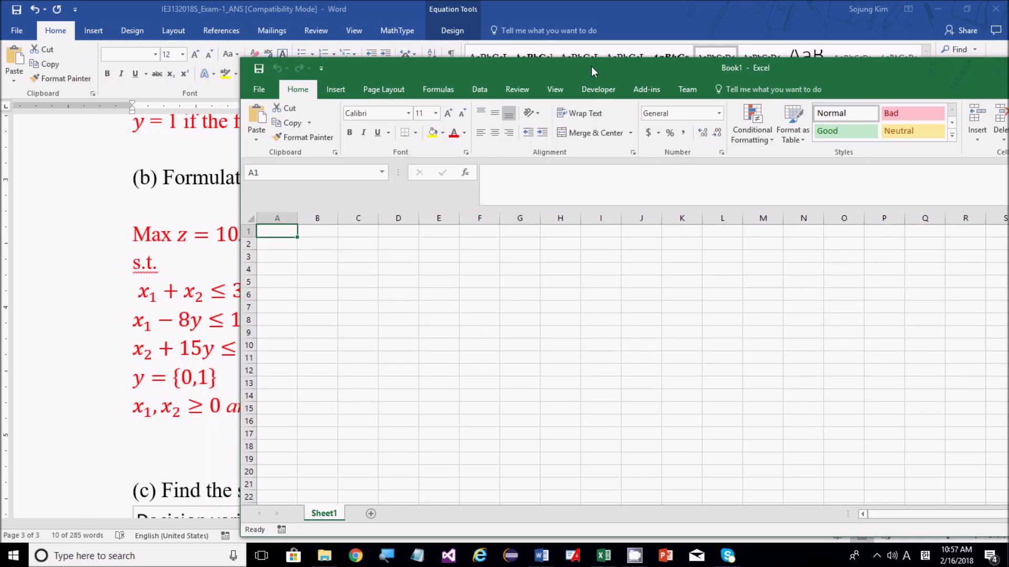
{"action": "left_click_drag", "start_coordinate": [654, 61], "coordinate": [723, 55]}
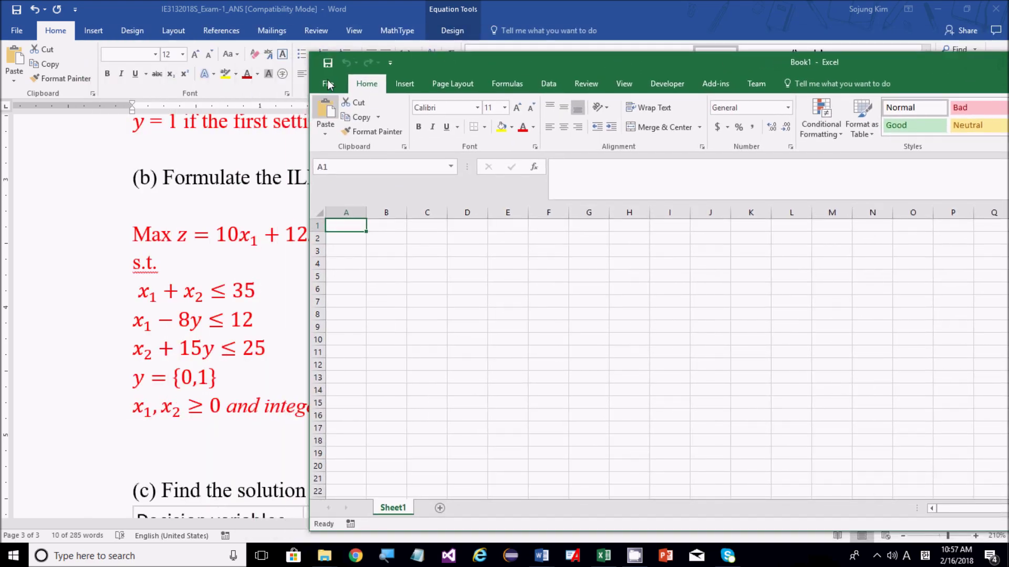
{"action": "left_click_drag", "start_coordinate": [511, 61], "coordinate": [278, 57]}
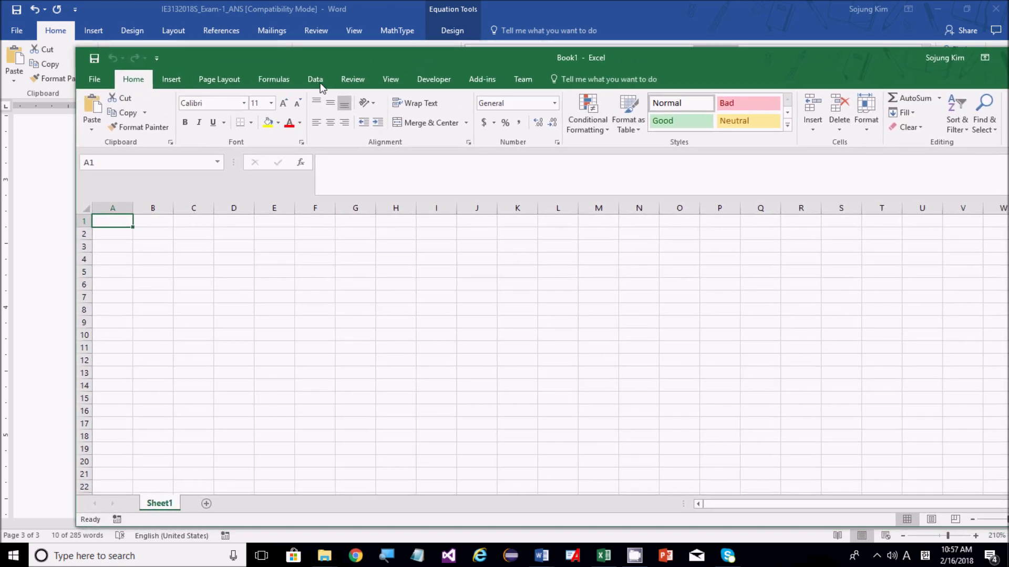
{"action": "left_click", "coordinate": [316, 80]}
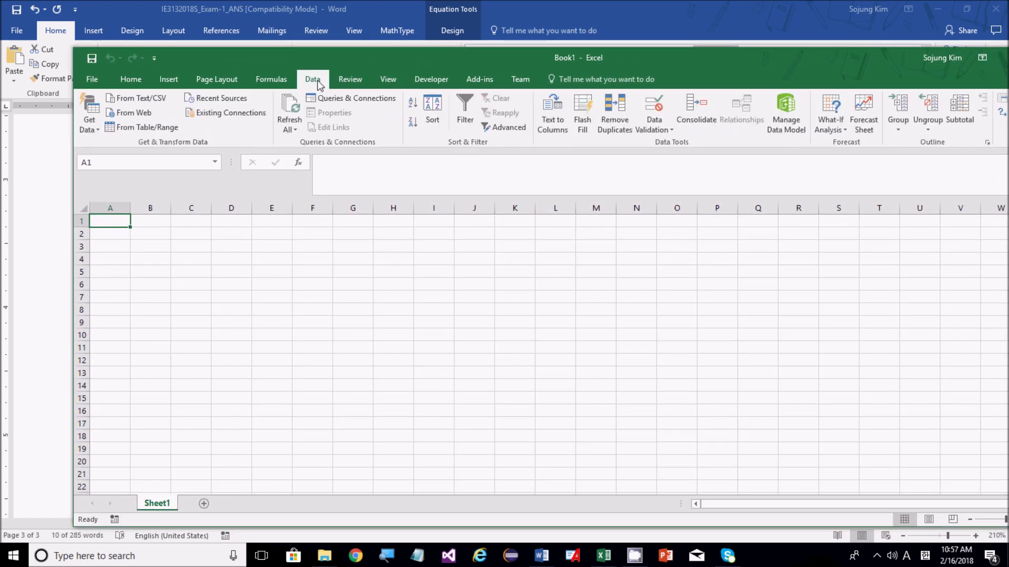
{"action": "left_click_drag", "start_coordinate": [612, 65], "coordinate": [576, 62]}
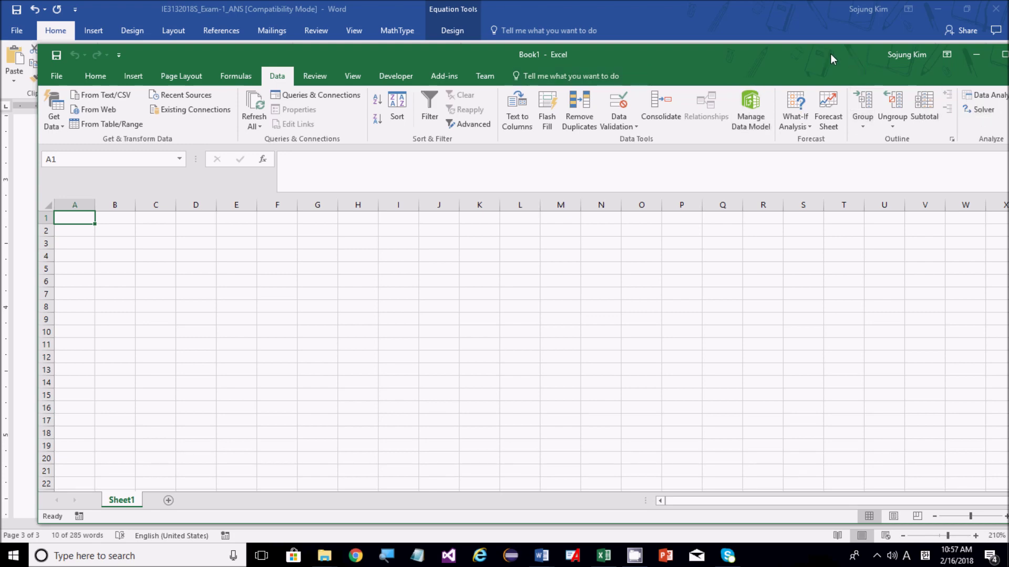
{"action": "left_click_drag", "start_coordinate": [830, 54], "coordinate": [765, 66]}
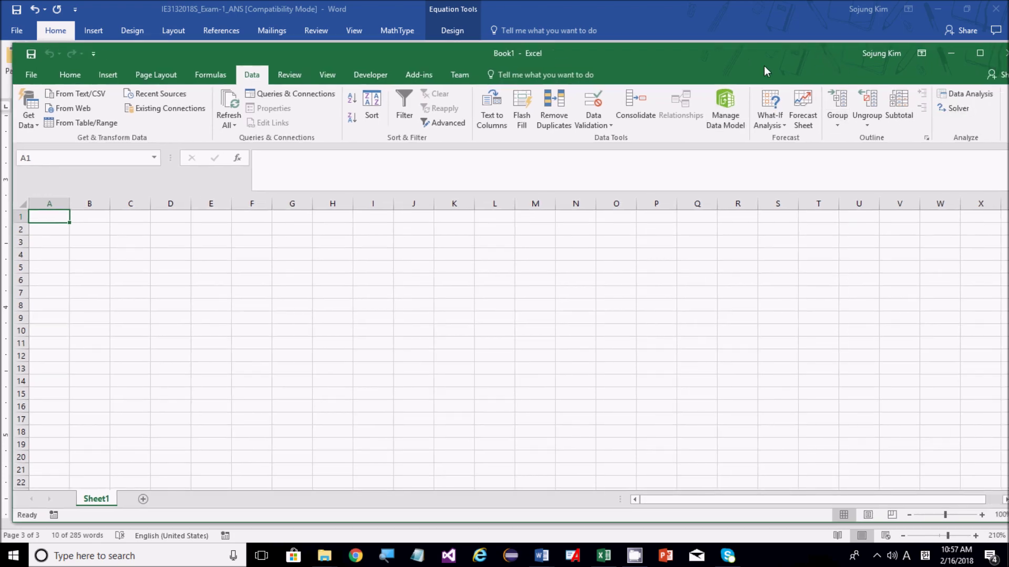
Step: Check that the Solver Add-in is ticked in Excel's list of available add-ins, leaving the settings unchanged
{"action": "left_click", "coordinate": [31, 75]}
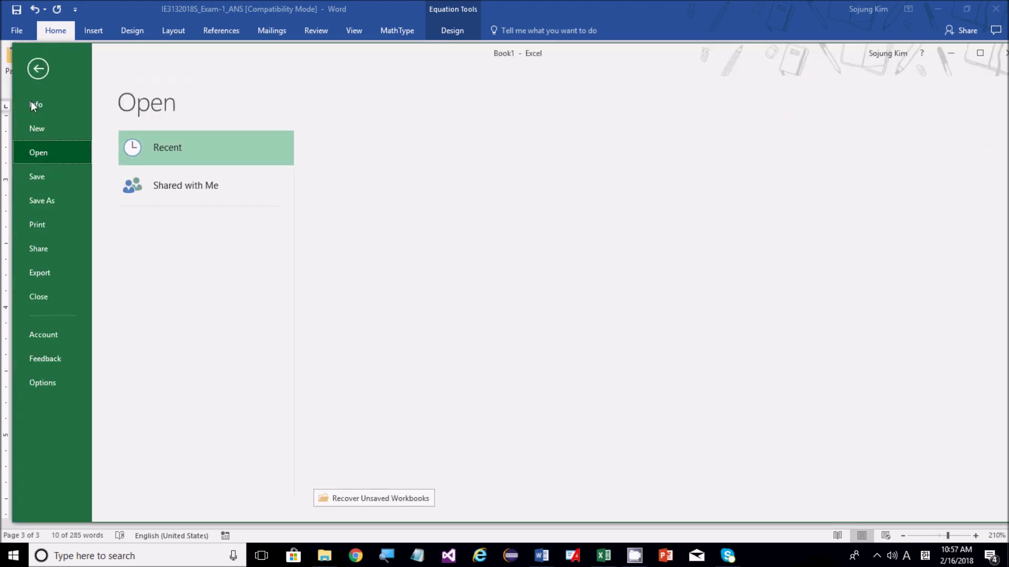
{"action": "left_click", "coordinate": [47, 381]}
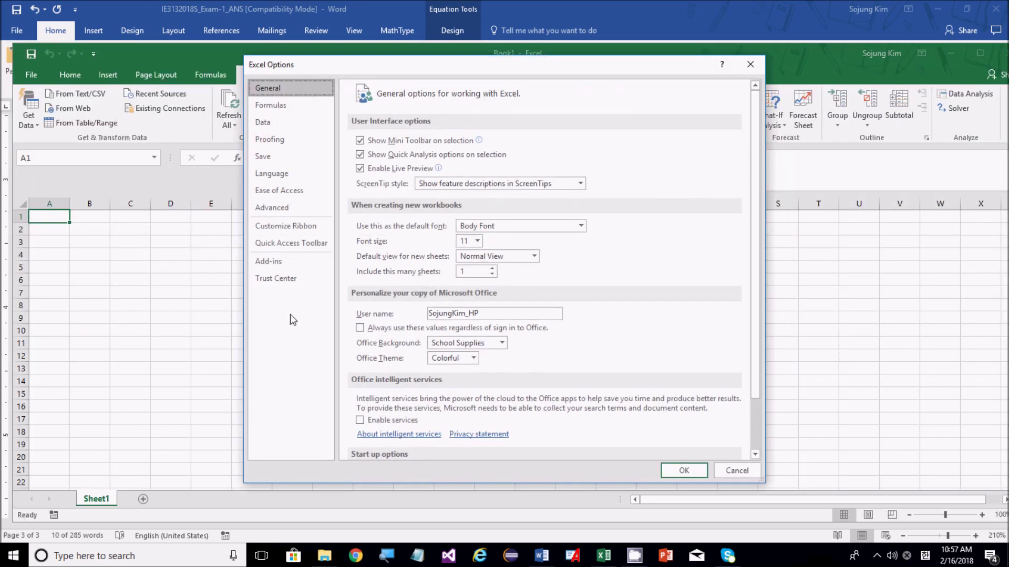
{"action": "left_click", "coordinate": [274, 262]}
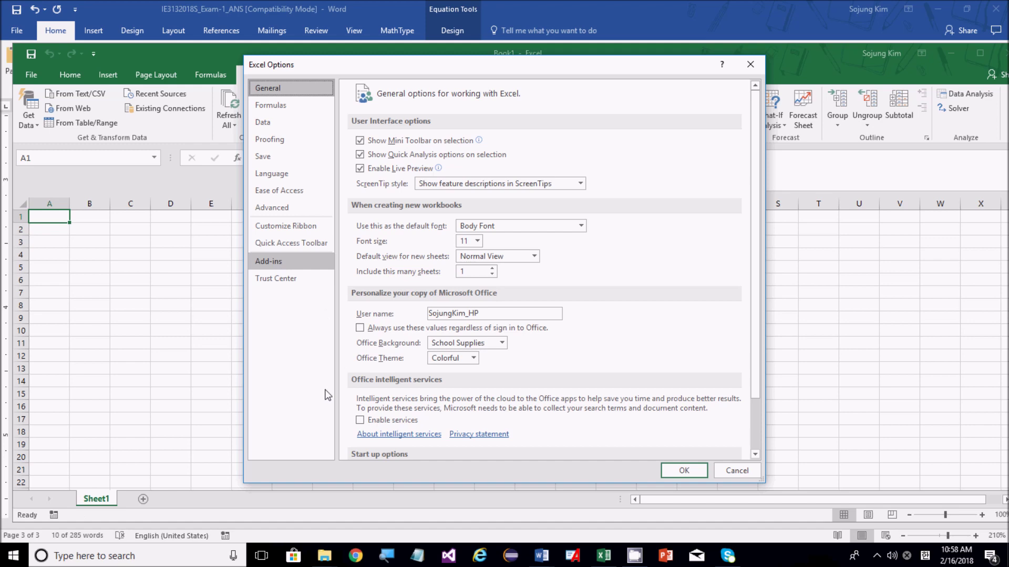
{"action": "left_click", "coordinate": [505, 442]}
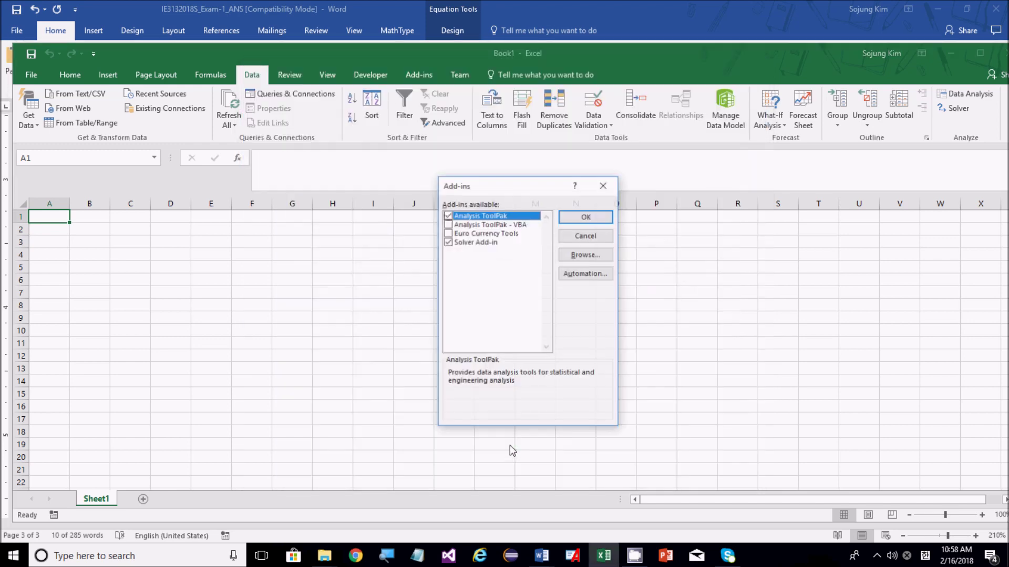
{"action": "left_click", "coordinate": [486, 244]}
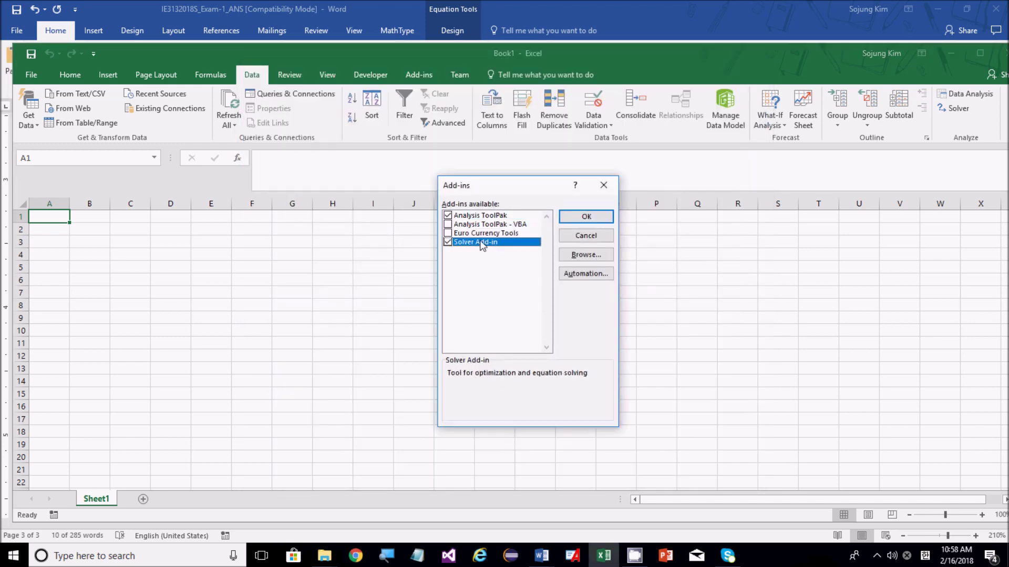
{"action": "left_click", "coordinate": [604, 185]}
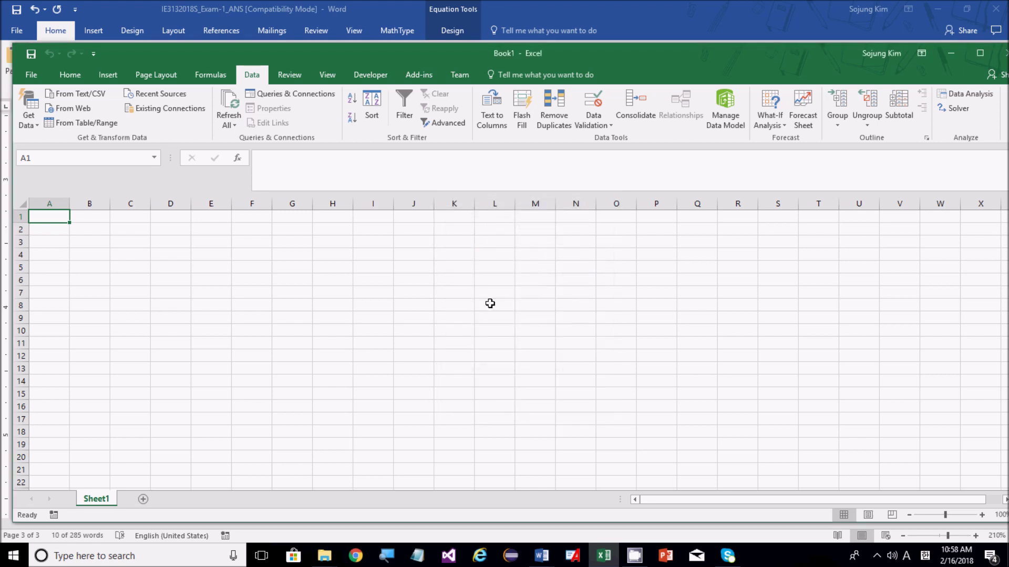
{"action": "left_click", "coordinate": [589, 317]}
{"action": "left_click", "coordinate": [454, 292]}
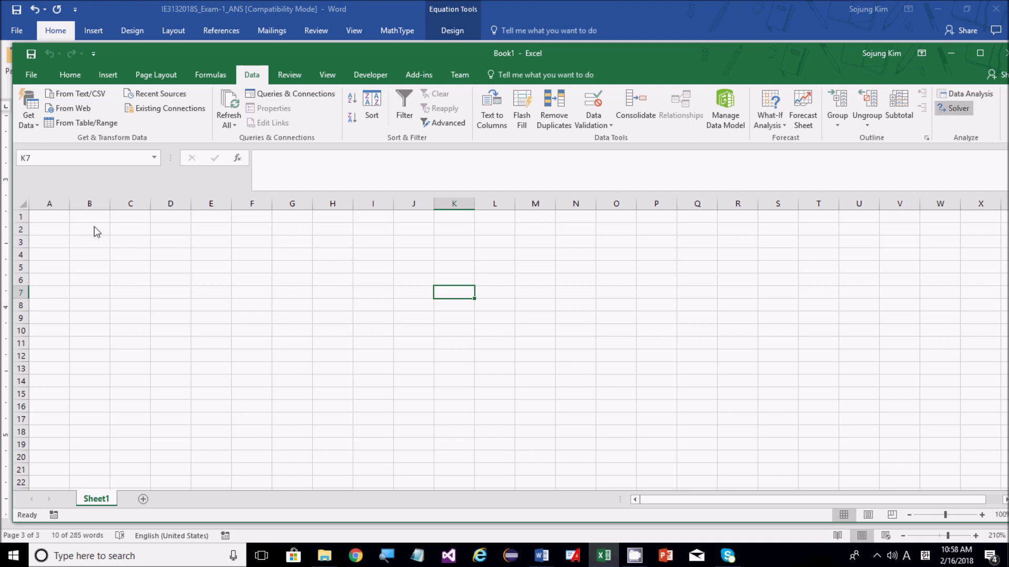
Step: Place the workbook window beside the ILP model and enter the heading "Decision Variables" in cell A1
{"action": "left_click", "coordinate": [50, 215]}
{"action": "scroll", "coordinate": [148, 270], "scroll_direction": "up", "scroll_amount": 5}
{"action": "left_click_drag", "start_coordinate": [185, 60], "coordinate": [771, 64]}
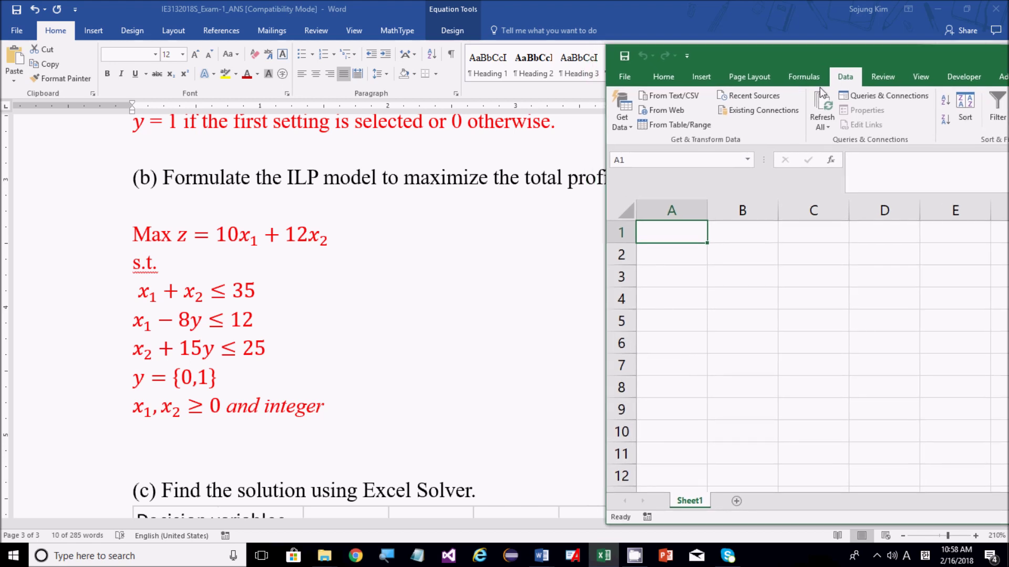
{"action": "type", "text": "Decisio"}
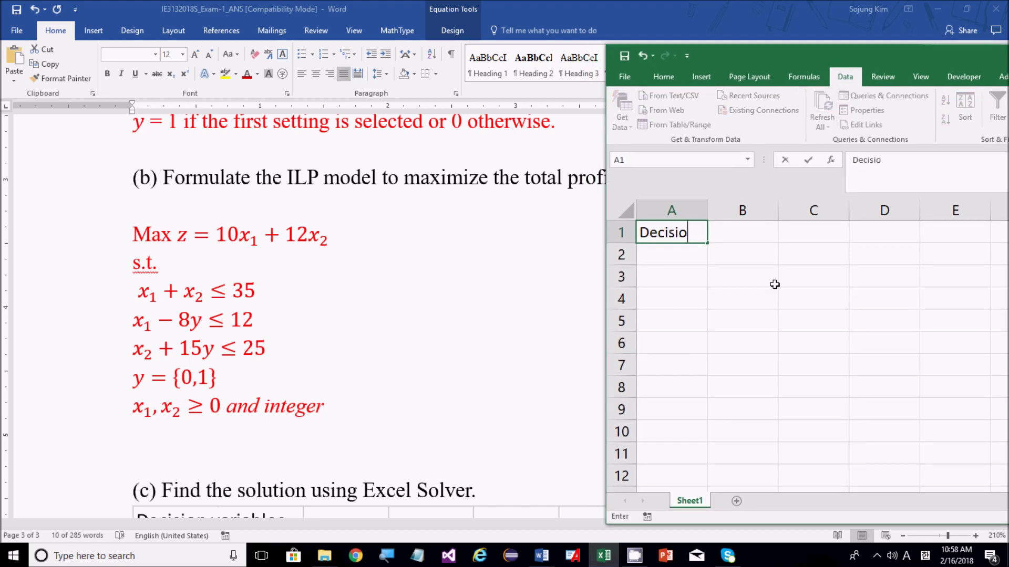
{"action": "type", "text": "n Variables"}
{"action": "key", "text": "Return"}
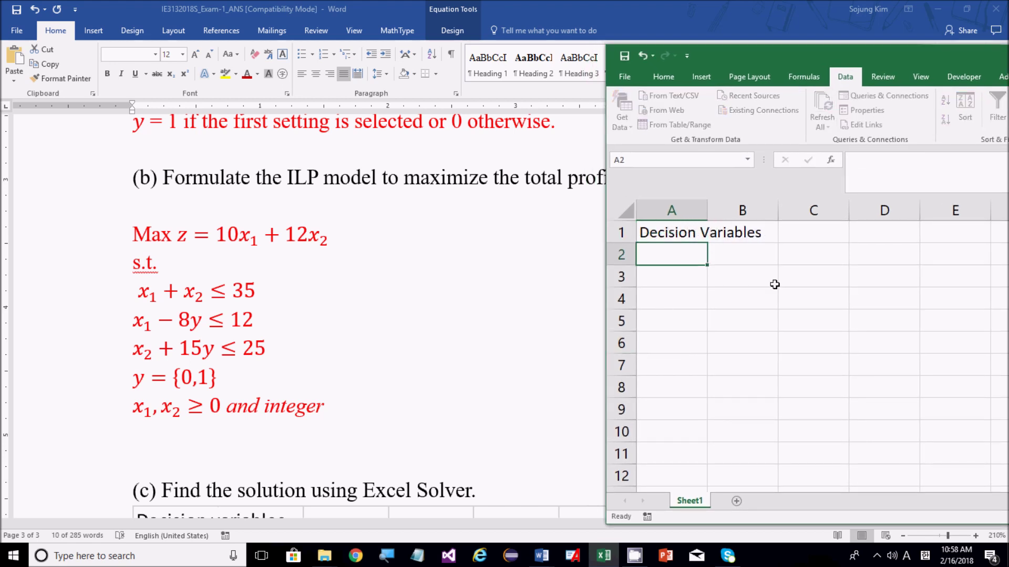
Step: Enter the variable labels X1, X2 and Y in cells A2 to C2
{"action": "type", "text": "X1"}
{"action": "key", "text": "Return"}
{"action": "key", "text": "Up"}
{"action": "key", "text": "Right"}
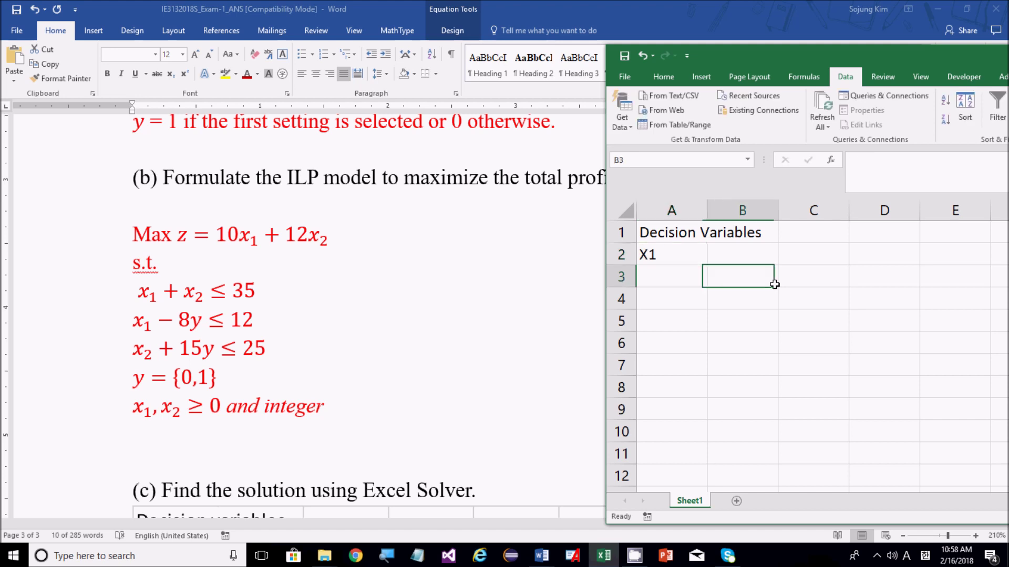
{"action": "type", "text": "X2"}
{"action": "key", "text": "Tab"}
{"action": "type", "text": "Y"}
{"action": "key", "text": "Return"}
{"action": "key", "text": "Left"}
{"action": "key", "text": "Left"}
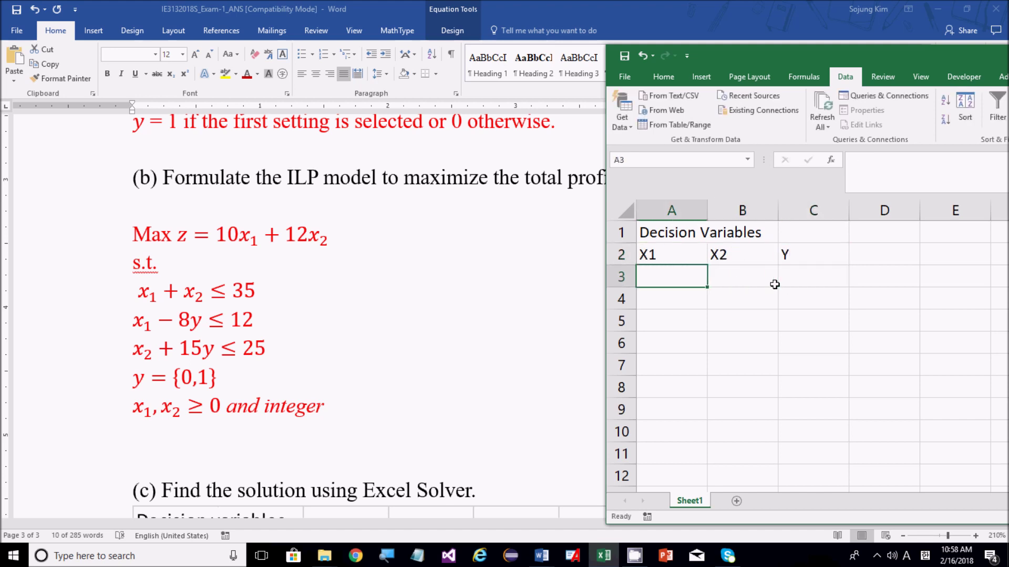
Step: Apply all borders to the decision variable table in A2:C3
{"action": "key", "text": "shift+Right"}
{"action": "key", "text": "shift+Up"}
{"action": "key", "text": "shift+Right"}
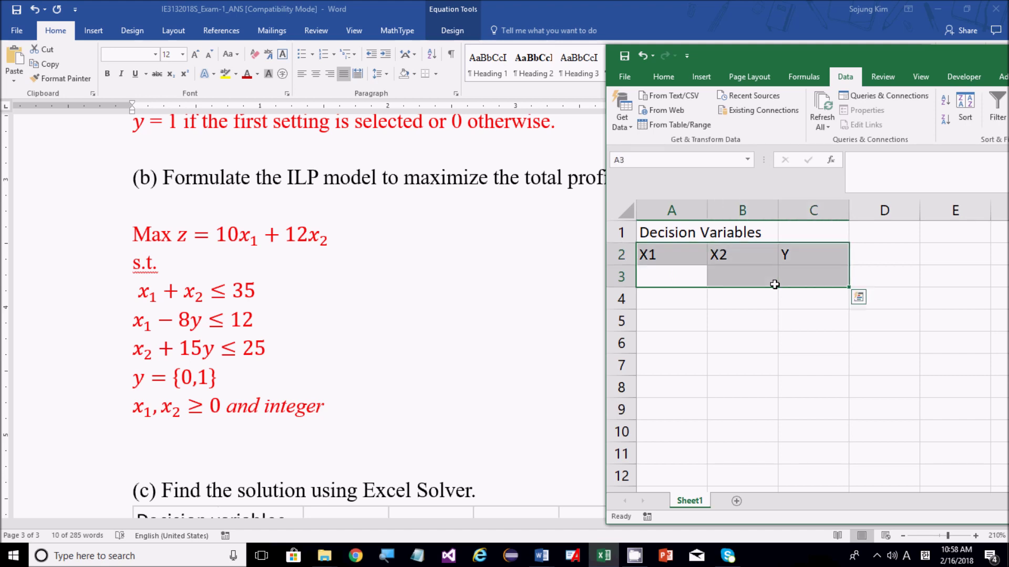
{"action": "left_click", "coordinate": [664, 77]}
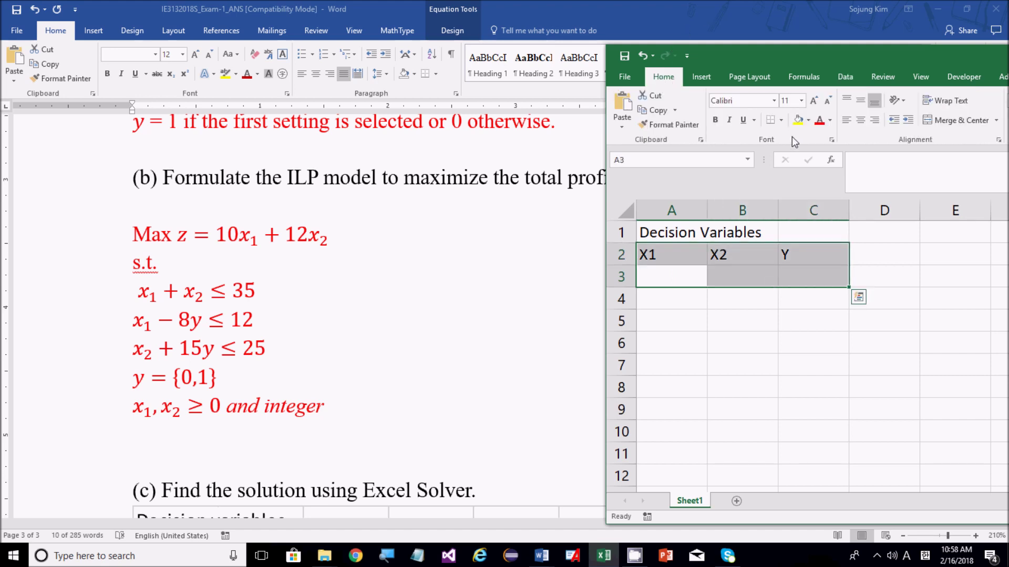
{"action": "left_click", "coordinate": [781, 120]}
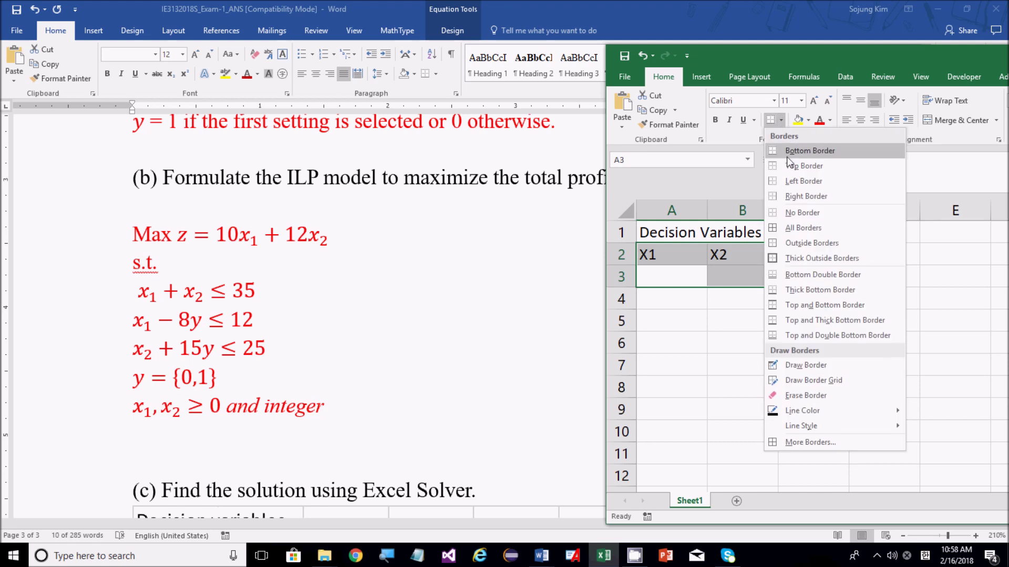
{"action": "left_click", "coordinate": [793, 229]}
Step: Enter the heading "Constraints" in cell A5
{"action": "left_click", "coordinate": [686, 320]}
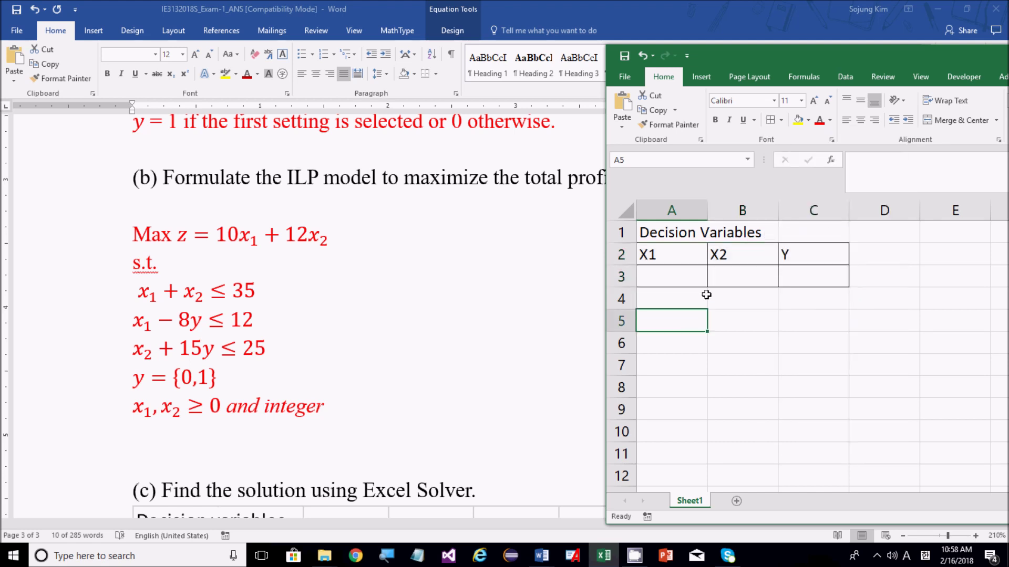
{"action": "type", "text": "Cpm"}
{"action": "key", "text": "BackSpace"}
{"action": "key", "text": "BackSpace"}
{"action": "type", "text": "onstraint"}
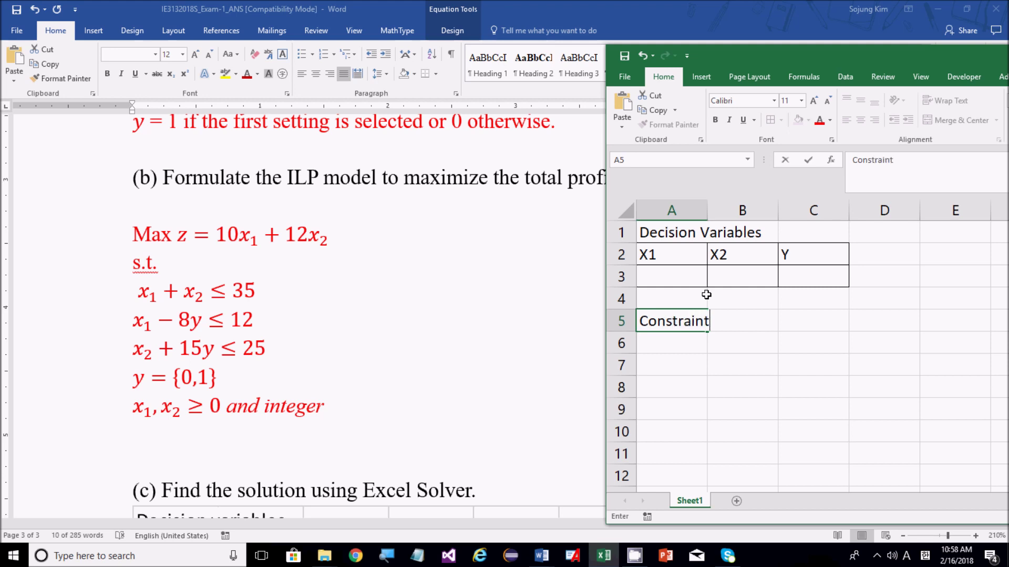
{"action": "key", "text": "Return"}
Step: Copy the bordered variable table A2:C3 to cell A6 under the Constraints heading
{"action": "left_click_drag", "start_coordinate": [672, 254], "coordinate": [806, 268]}
{"action": "key", "text": "ctrl+c"}
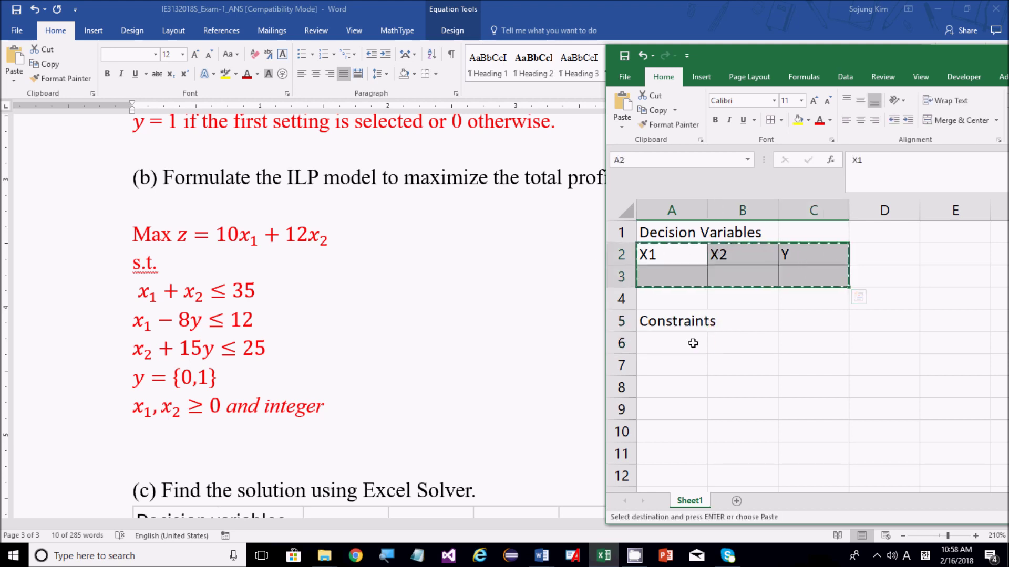
{"action": "left_click", "coordinate": [693, 343]}
{"action": "key", "text": "ctrl+v"}
Step: Add the column headings "Totals" in D6 and "Limits" in F6 of the constraints table
{"action": "left_click", "coordinate": [857, 350]}
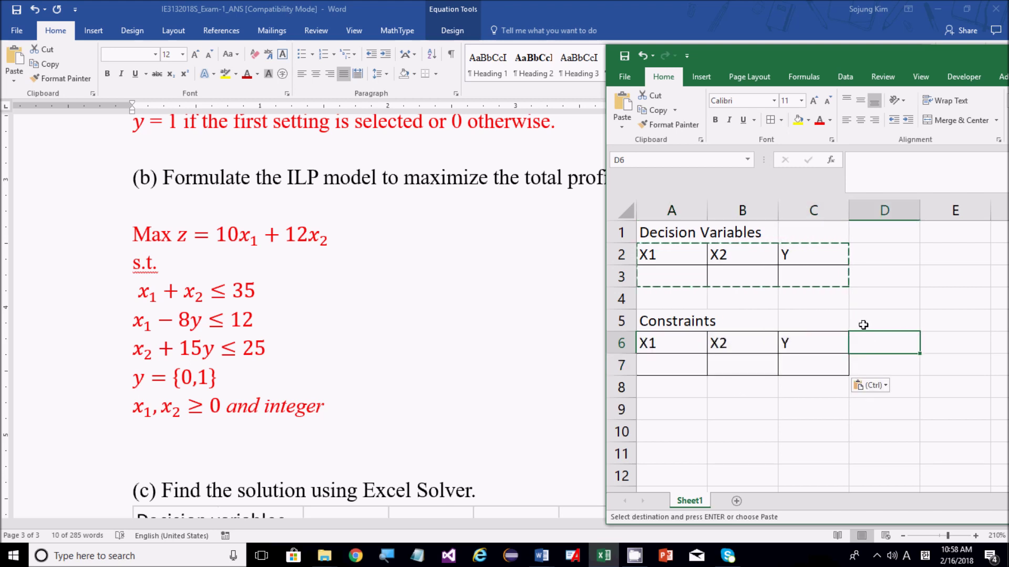
{"action": "type", "text": "Totals"}
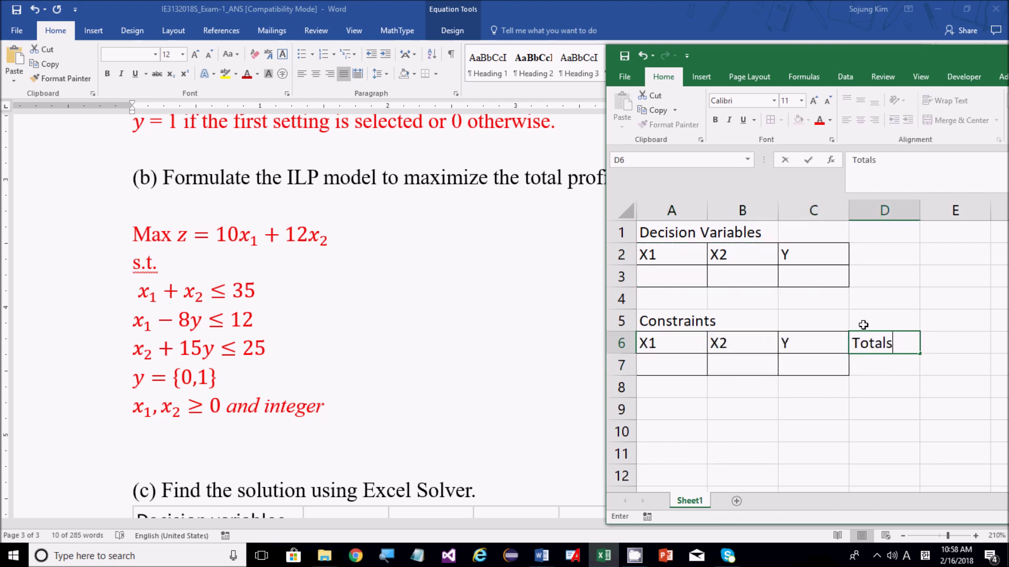
{"action": "key", "text": "Return"}
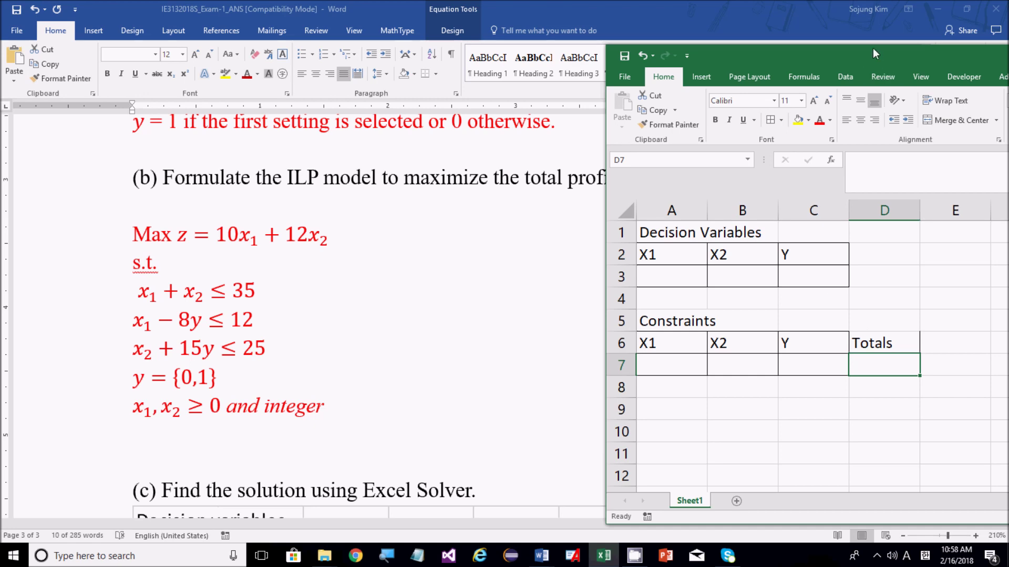
{"action": "left_click_drag", "start_coordinate": [872, 50], "coordinate": [667, 67]}
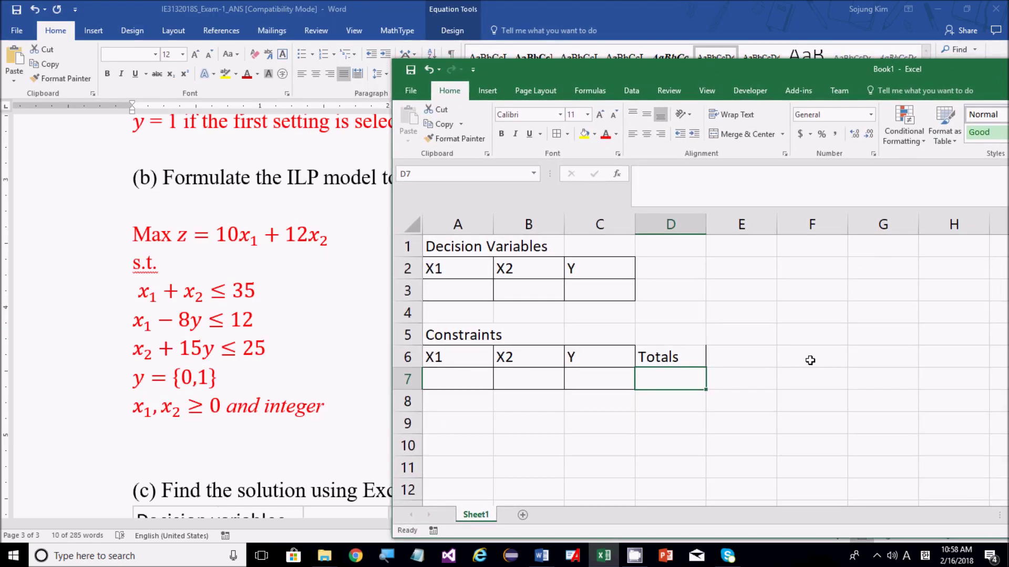
{"action": "left_click", "coordinate": [873, 361]}
{"action": "left_click", "coordinate": [815, 358]}
{"action": "type", "text": "Limits"}
{"action": "key", "text": "Return"}
Step: Enter "<=" in E7 and fill it down to E9
{"action": "key", "text": "Left"}
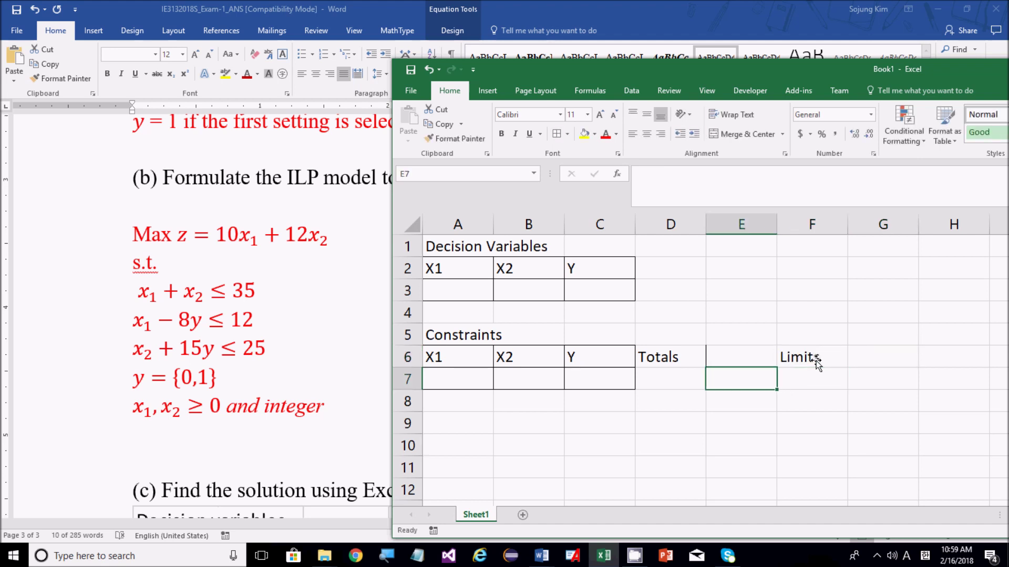
{"action": "type", "text": "<="}
{"action": "key", "text": "Return"}
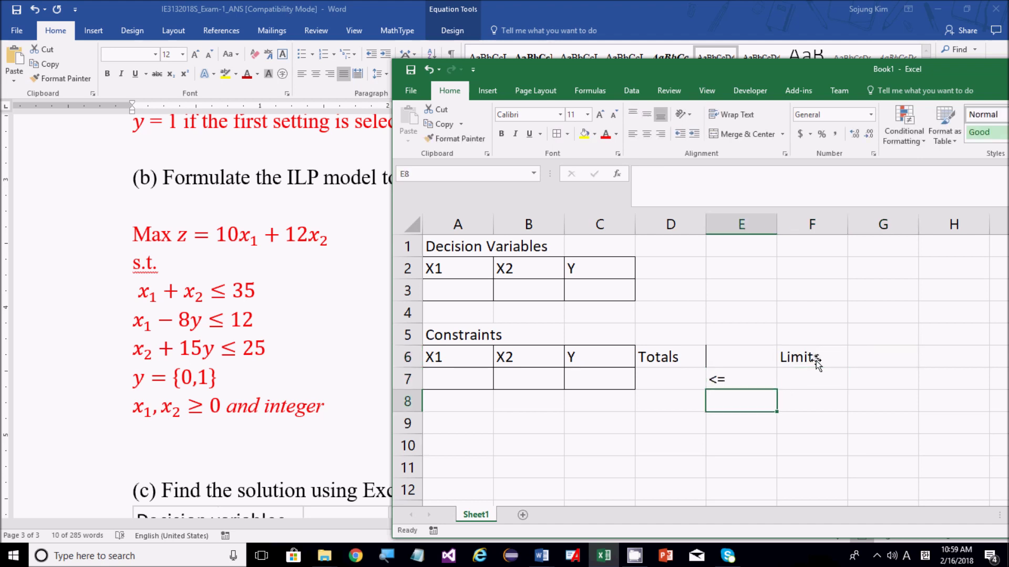
{"action": "left_click", "coordinate": [772, 385]}
{"action": "left_click_drag", "start_coordinate": [775, 390], "coordinate": [773, 434]}
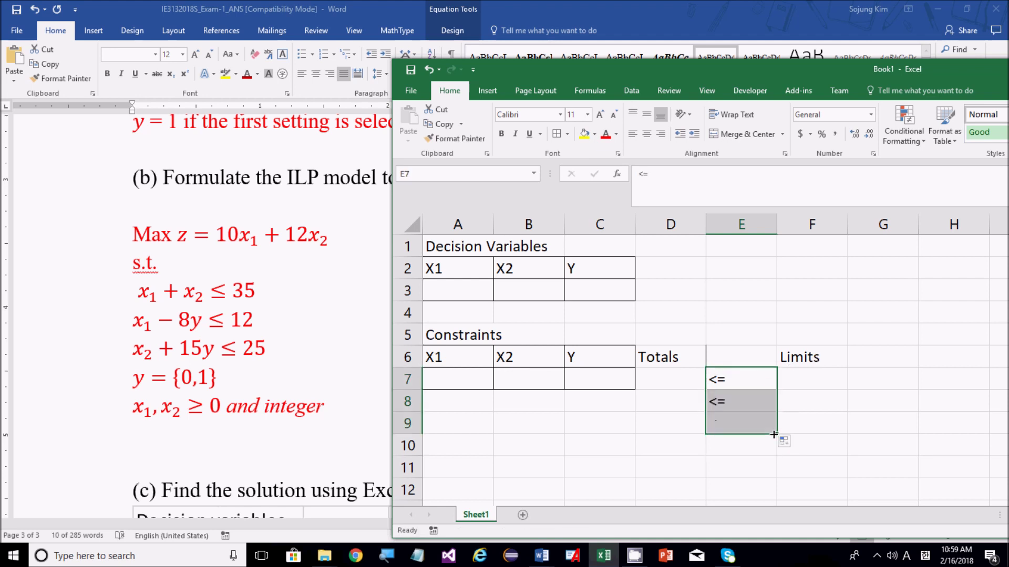
Step: Apply all borders to the constraints table in A6:F9
{"action": "left_click_drag", "start_coordinate": [794, 352], "coordinate": [462, 412]}
{"action": "left_click", "coordinate": [556, 140]}
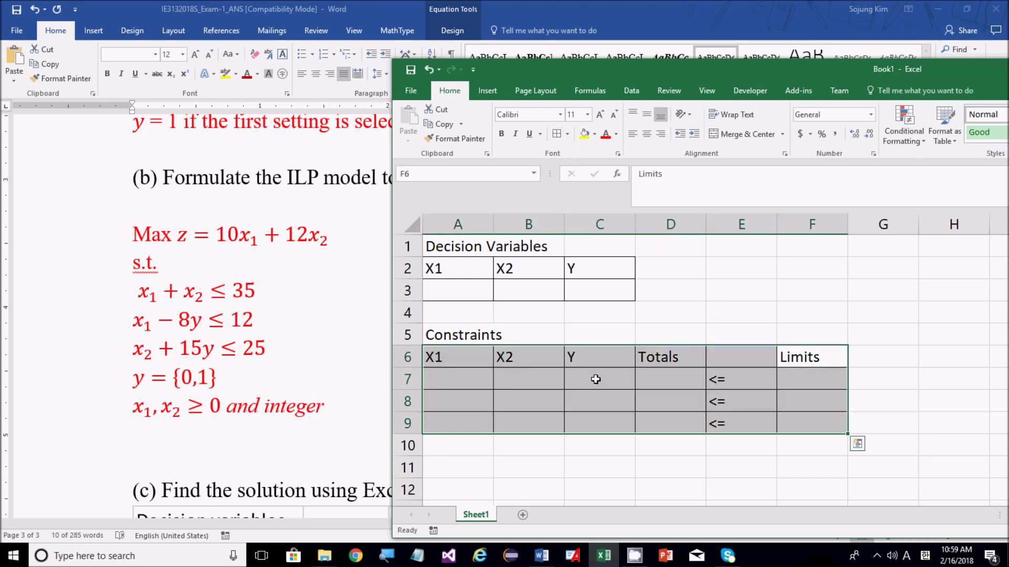
{"action": "left_click", "coordinate": [597, 402]}
Step: Enter the first constraint in row 7 with coefficients 1, 1 and 0 and a limit of 35
{"action": "left_click", "coordinate": [468, 374]}
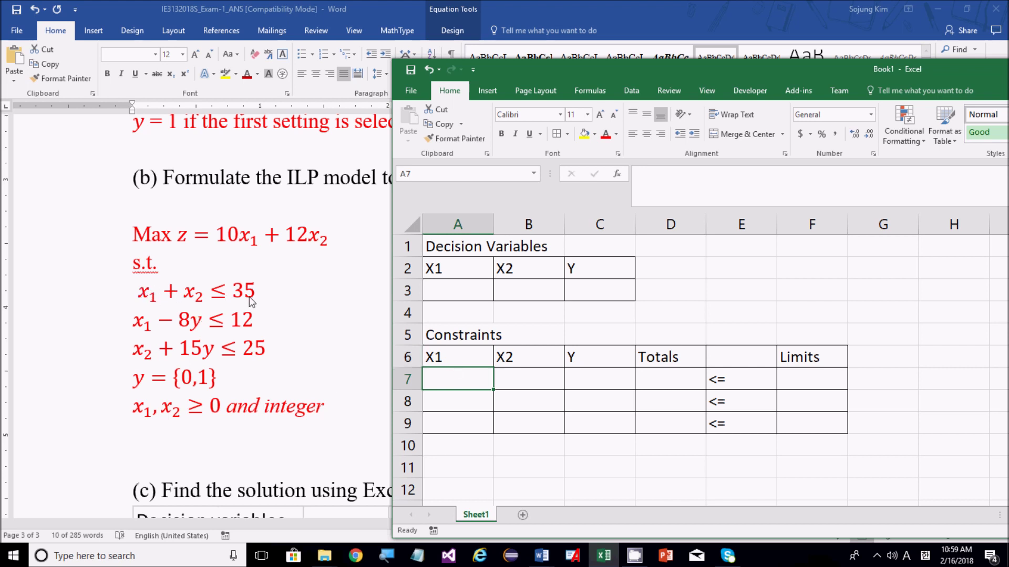
{"action": "type", "text": "1"}
{"action": "key", "text": "Tab"}
{"action": "type", "text": "1"}
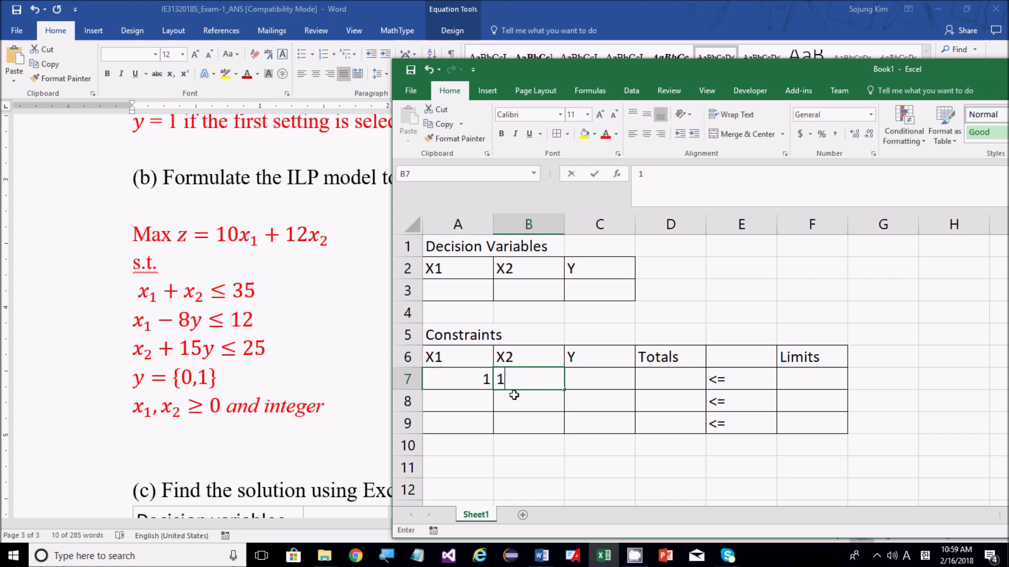
{"action": "key", "text": "Tab"}
{"action": "type", "text": "0"}
{"action": "key", "text": "Tab"}
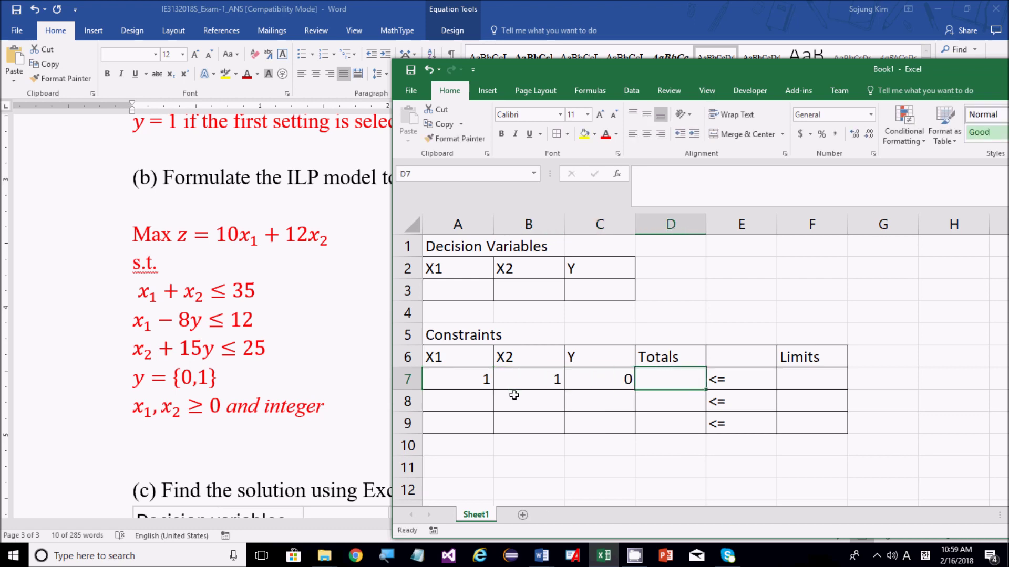
{"action": "key", "text": "Tab"}
{"action": "key", "text": "Tab"}
{"action": "type", "text": "35"}
Step: Enter the second constraint in row 8 with coefficients 1, 0 and -8 and a limit of 12
{"action": "left_click", "coordinate": [514, 395]}
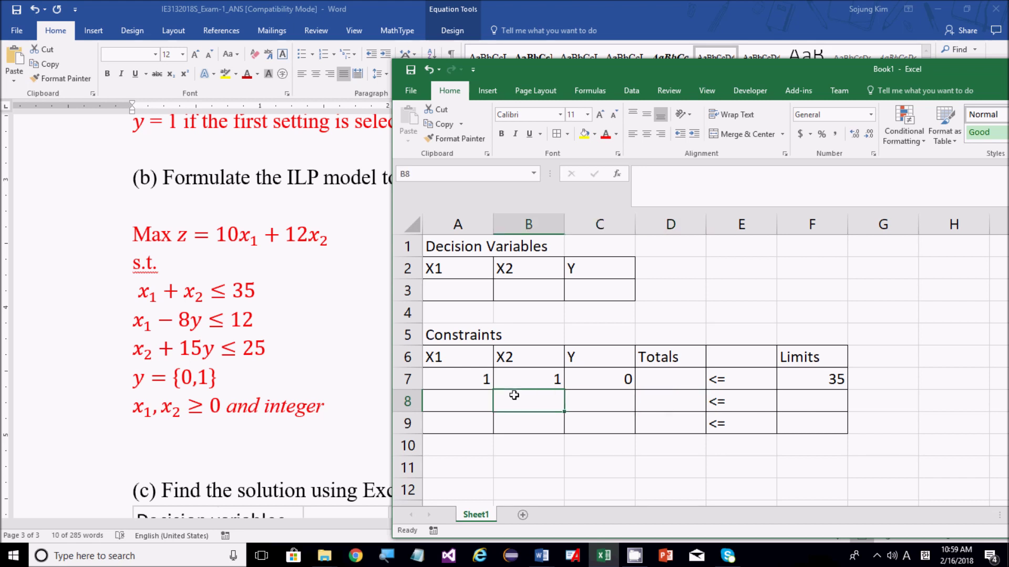
{"action": "key", "text": "Left"}
{"action": "type", "text": "1"}
{"action": "key", "text": "Tab"}
{"action": "type", "text": "0"}
{"action": "key", "text": "Tab"}
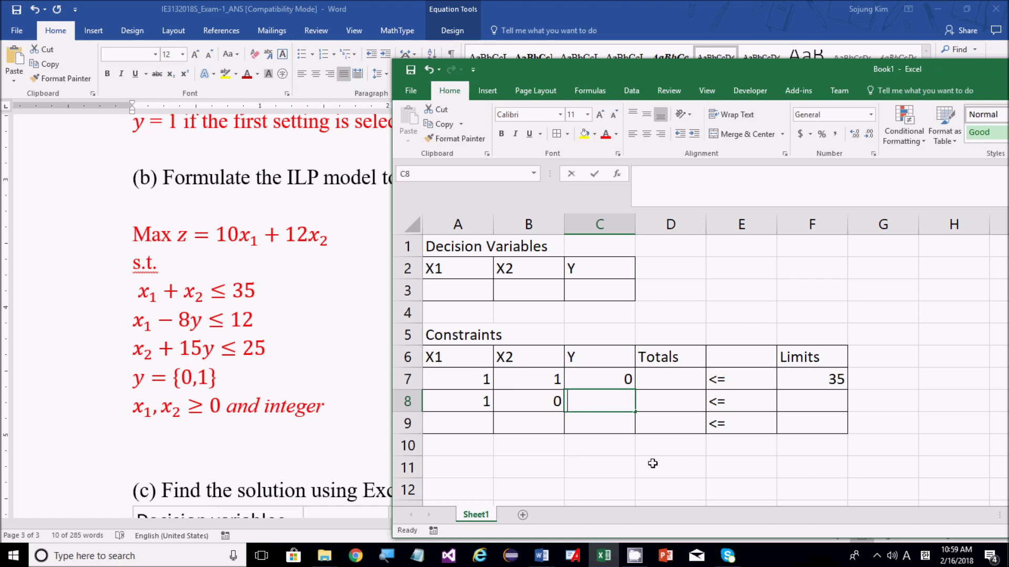
{"action": "type", "text": "-8"}
{"action": "key", "text": "Tab"}
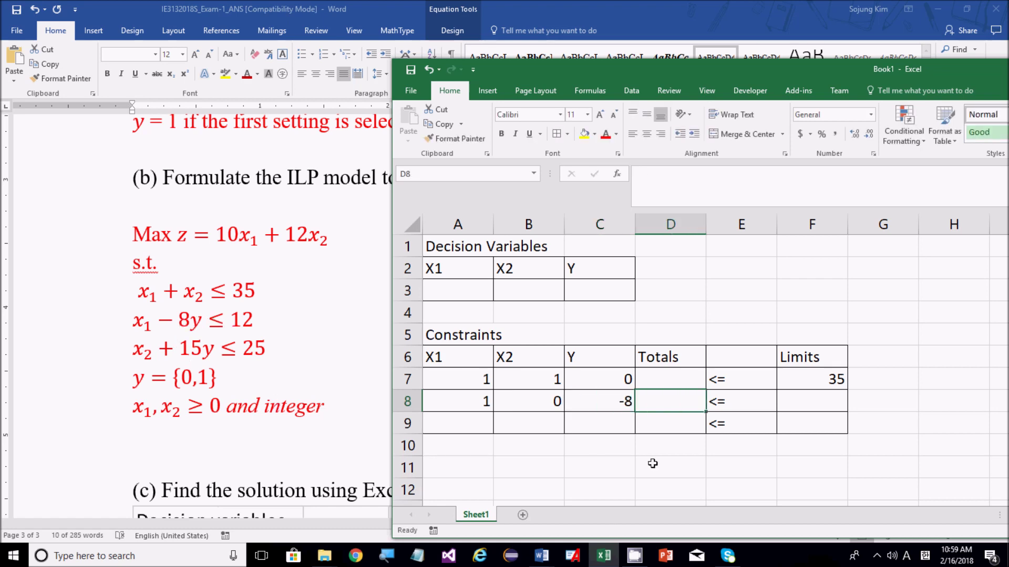
{"action": "key", "text": "Tab"}
{"action": "key", "text": "Tab"}
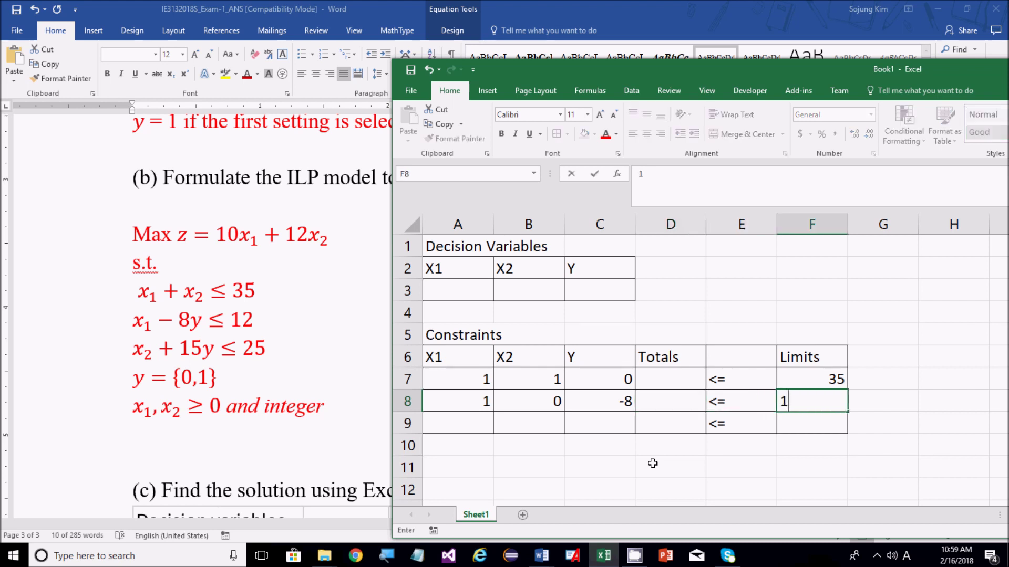
{"action": "type", "text": "12"}
{"action": "key", "text": "Down"}
Step: Enter the third constraint in row 9 with coefficients 0, 1 and 15 and a limit of 25
{"action": "type", "text": "25"}
{"action": "key", "text": "Left"}
{"action": "key", "text": "Left"}
{"action": "key", "text": "Left"}
{"action": "key", "text": "Left"}
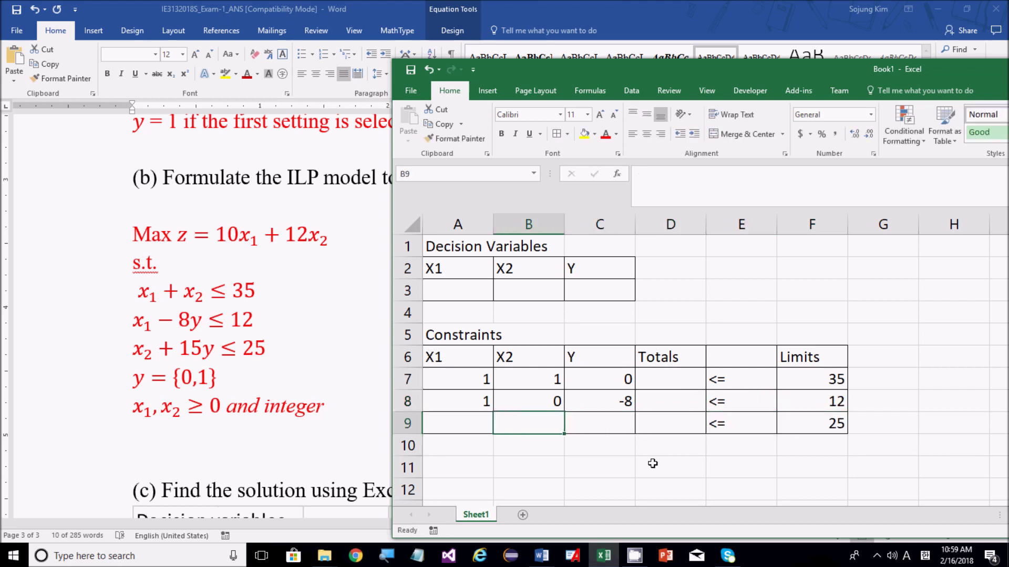
{"action": "key", "text": "Left"}
{"action": "type", "text": "0"}
{"action": "key", "text": "Tab"}
{"action": "type", "text": "1"}
{"action": "key", "text": "Tab"}
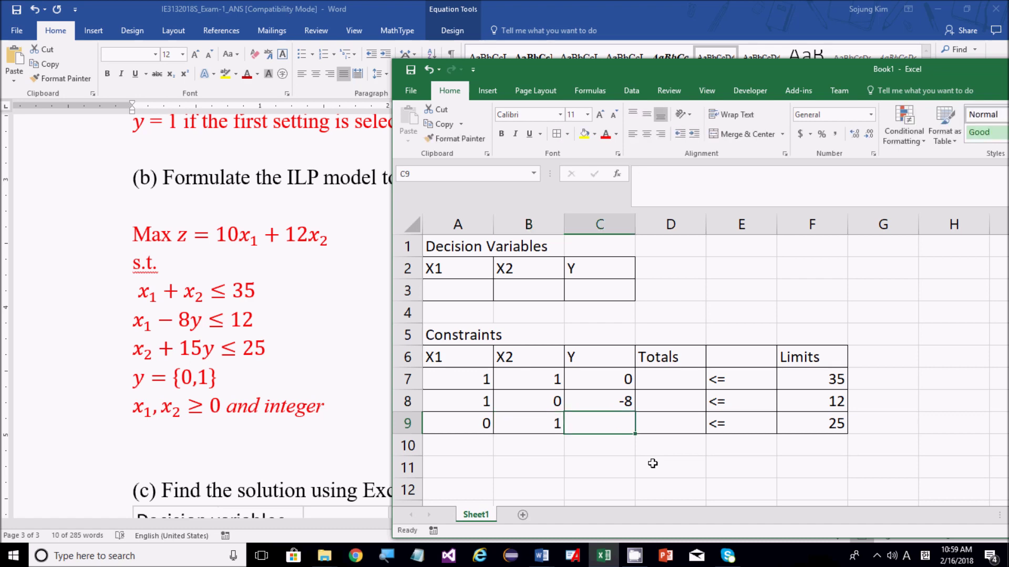
{"action": "type", "text": "15"}
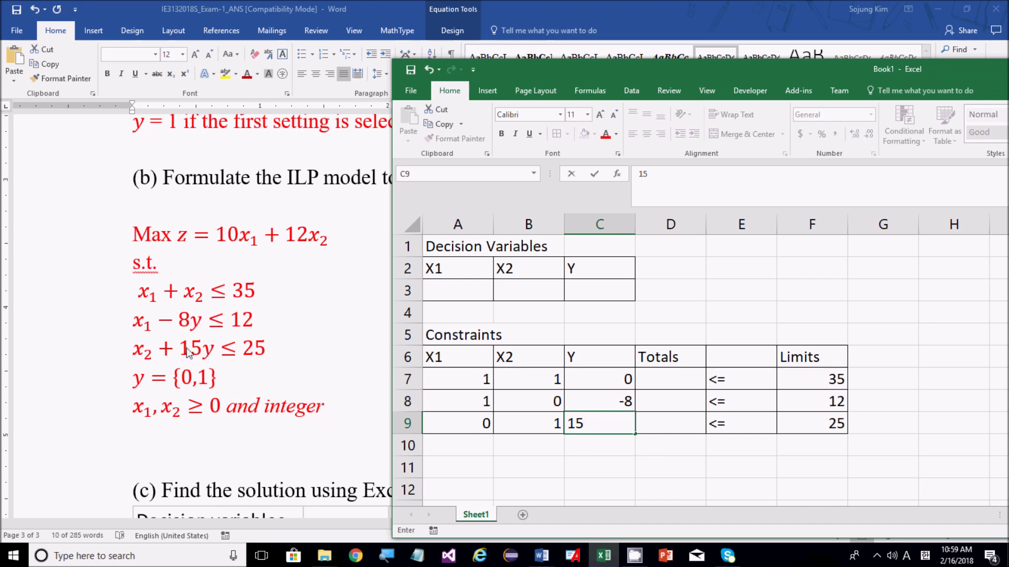
{"action": "key", "text": "ctrl+Return"}
{"action": "key", "text": "Tab"}
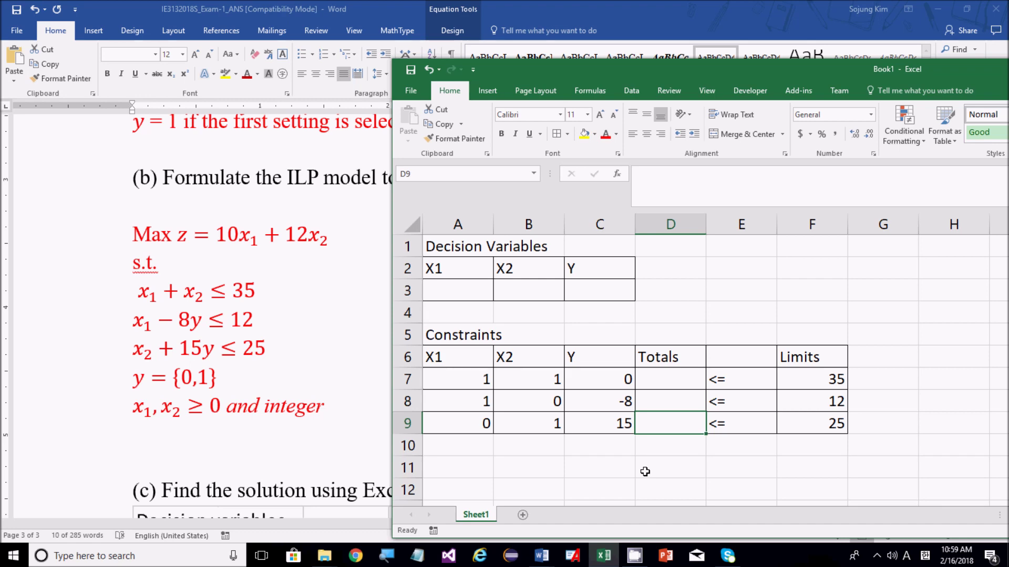
Step: Enter =SUMPRODUCT($A$3:$C$3,A7:C7) in D7, with the decision variable range as an absolute reference
{"action": "key", "text": "Up"}
{"action": "key", "text": "Up"}
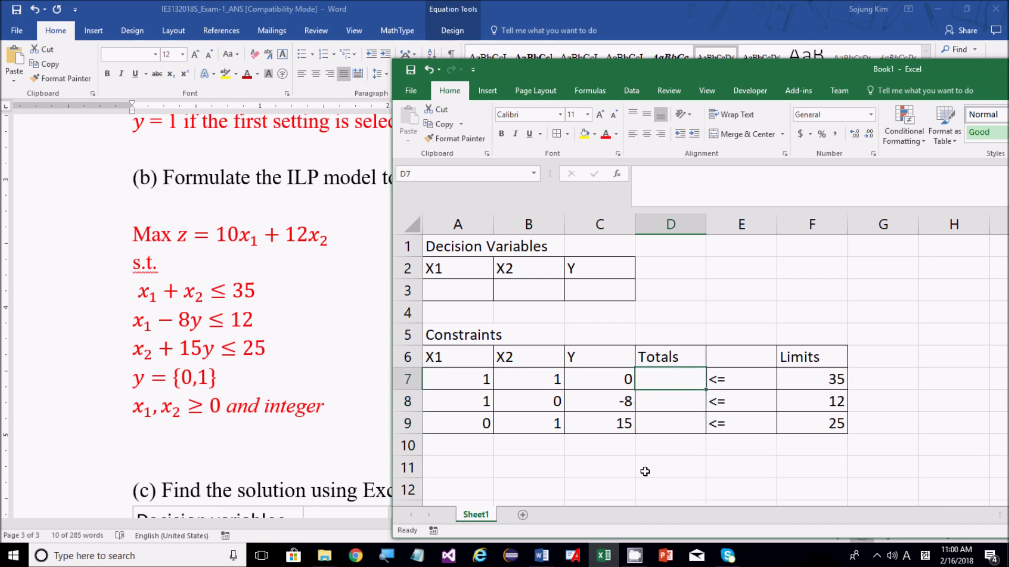
{"action": "type", "text": "=sumproduct("}
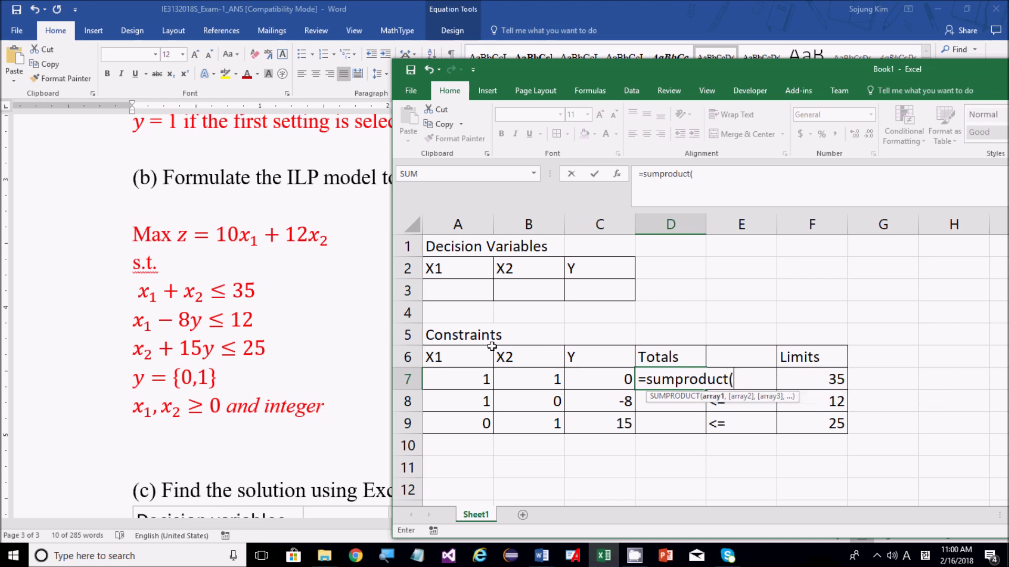
{"action": "left_click_drag", "start_coordinate": [442, 296], "coordinate": [599, 295]}
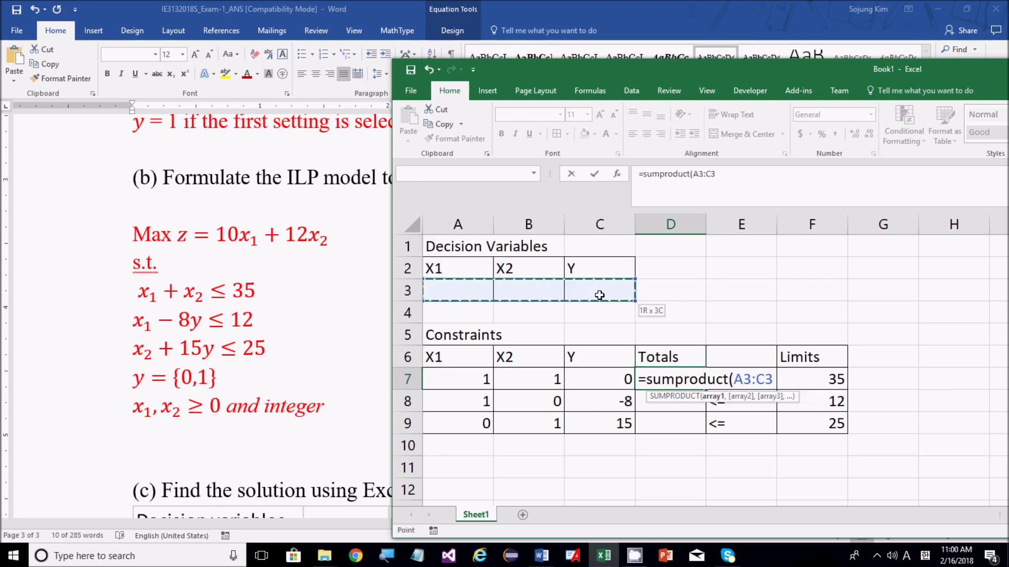
{"action": "type", "text": ","}
{"action": "left_click_drag", "start_coordinate": [467, 379], "coordinate": [588, 383]}
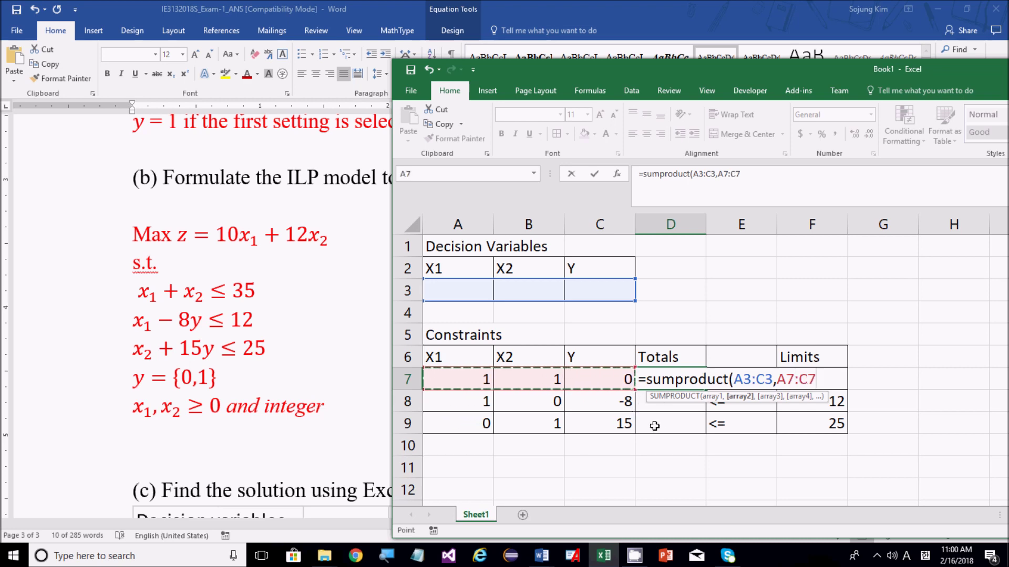
{"action": "type", "text": ")"}
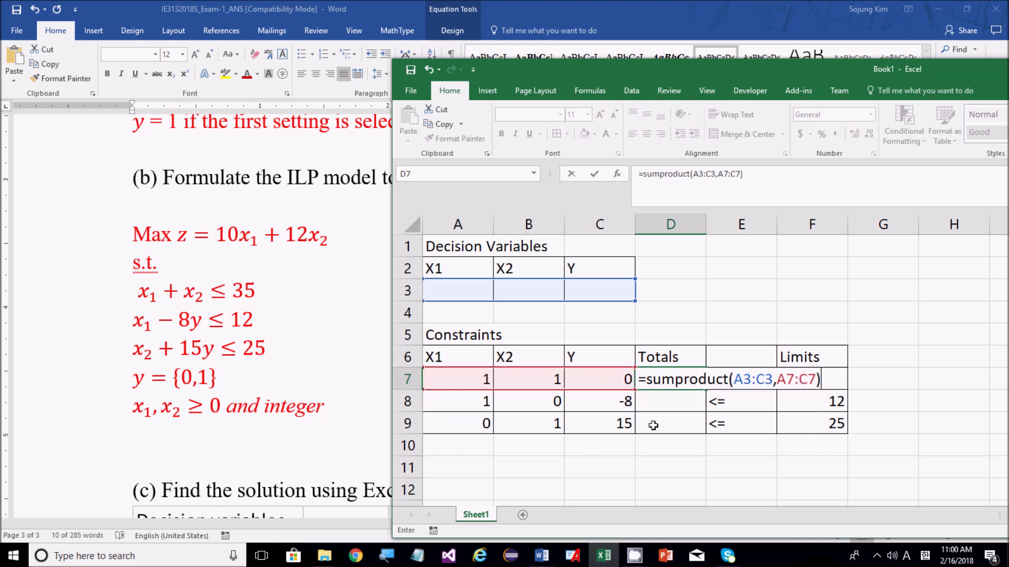
{"action": "left_click", "coordinate": [710, 174]}
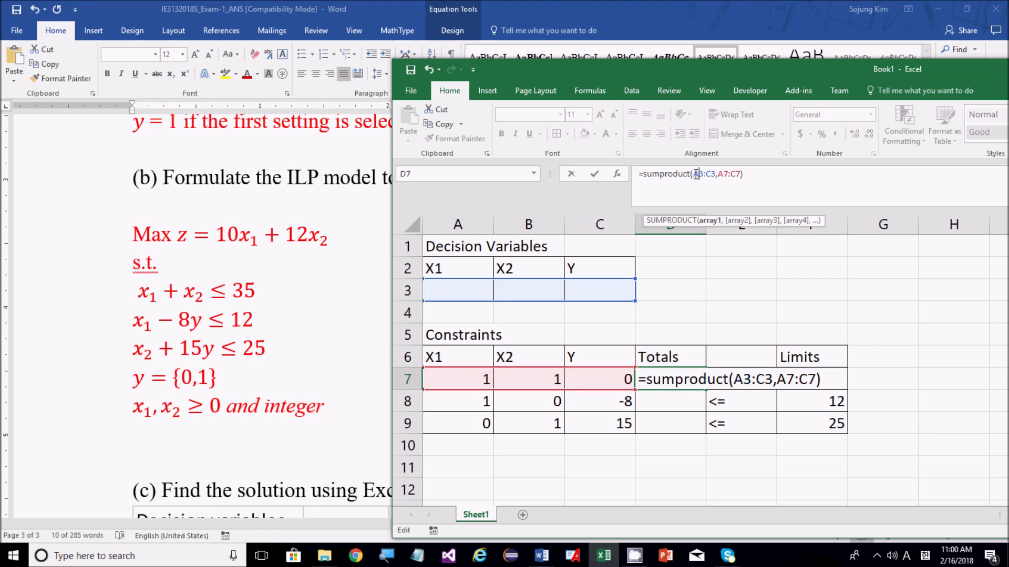
{"action": "left_click_drag", "start_coordinate": [713, 174], "coordinate": [716, 174]}
{"action": "key", "text": "F4"}
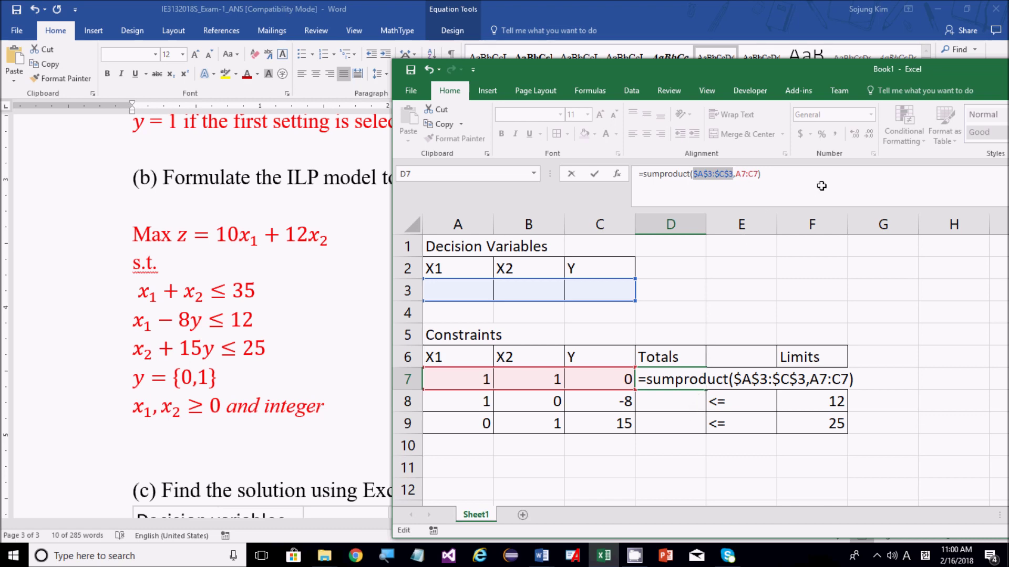
{"action": "key", "text": "Return"}
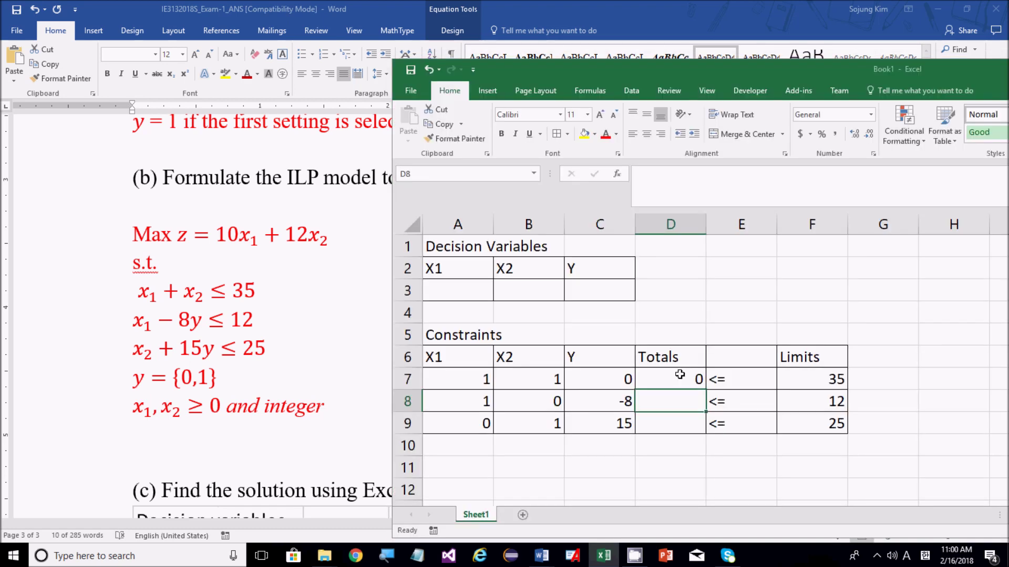
Step: Fill the Totals formula in D7 down to D9 and check the copied formula in D9
{"action": "left_click", "coordinate": [680, 376]}
{"action": "left_click_drag", "start_coordinate": [706, 389], "coordinate": [707, 432]}
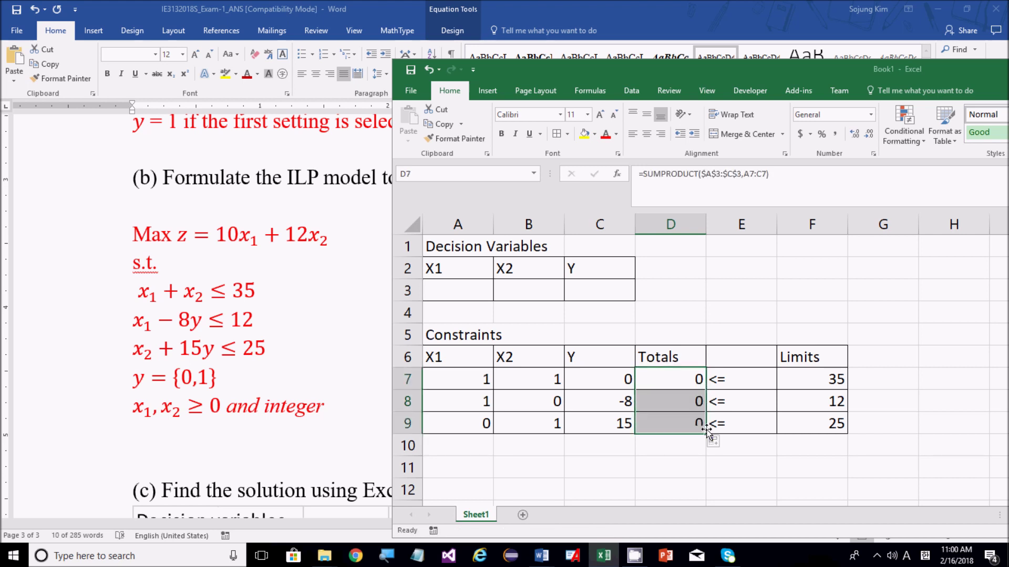
{"action": "left_click", "coordinate": [680, 424]}
Step: Add the heading "Objective" in A11 and the column labels X1, X2 and Y in A12:C12
{"action": "scroll", "coordinate": [610, 423], "scroll_direction": "down", "scroll_amount": 1}
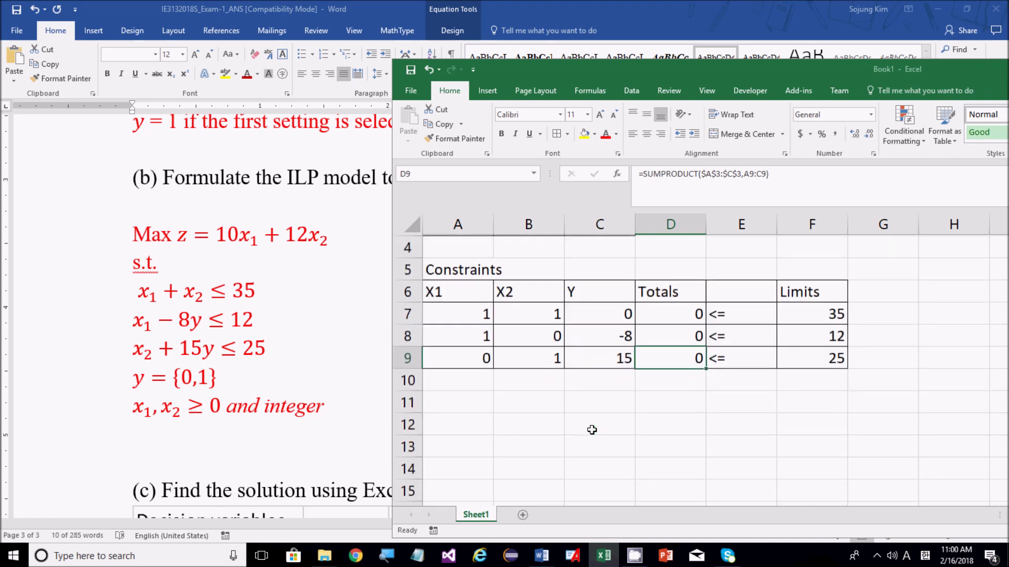
{"action": "left_click", "coordinate": [488, 401]}
{"action": "type", "text": "Objective"}
{"action": "key", "text": "Return"}
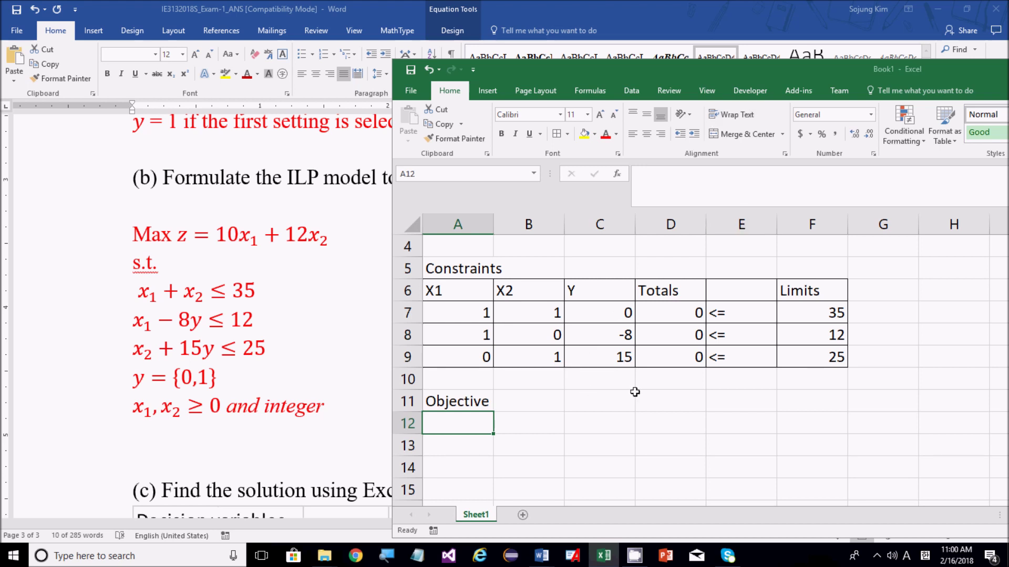
{"action": "type", "text": "X1"}
{"action": "key", "text": "Return"}
{"action": "key", "text": "Up"}
{"action": "key", "text": "Right"}
{"action": "type", "text": "X2"}
{"action": "key", "text": "Return"}
{"action": "key", "text": "Up"}
{"action": "key", "text": "Right"}
{"action": "type", "text": "Y"}
{"action": "key", "text": "Return"}
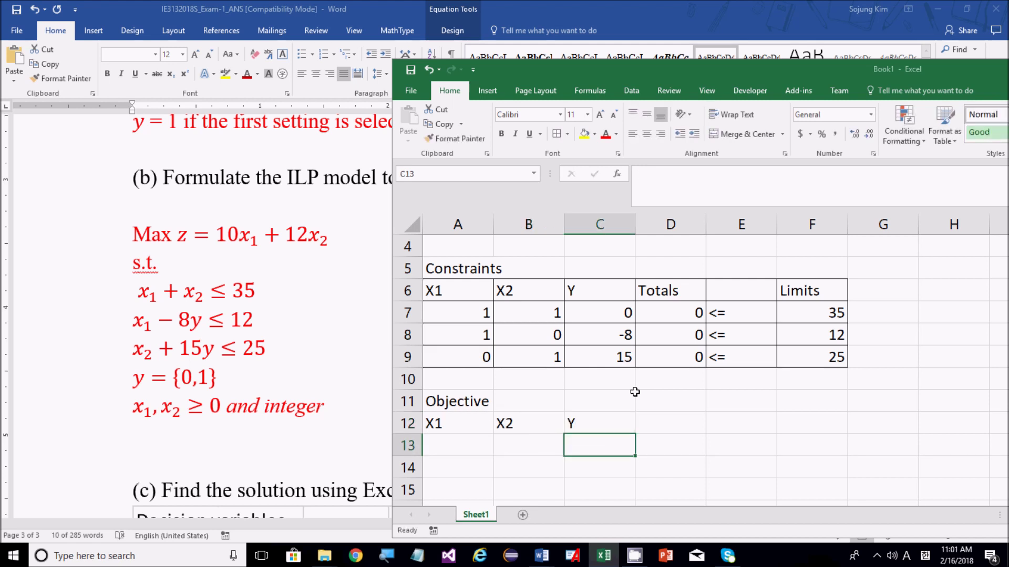
Step: Enter the objective coefficients 10, 12 and 0 in A13:C13
{"action": "key", "text": "Left"}
{"action": "key", "text": "Left"}
{"action": "type", "text": "10"}
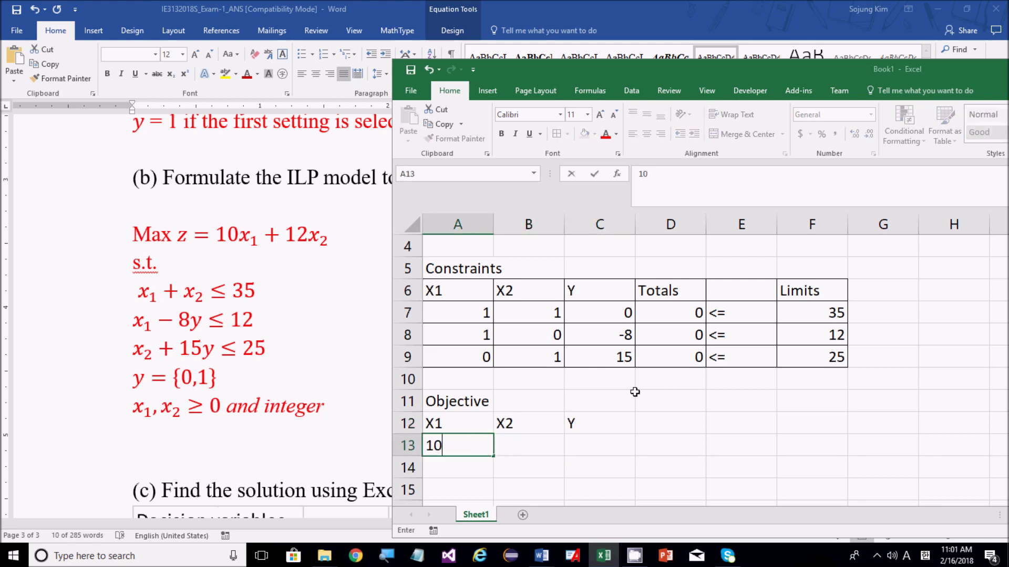
{"action": "key", "text": "Tab"}
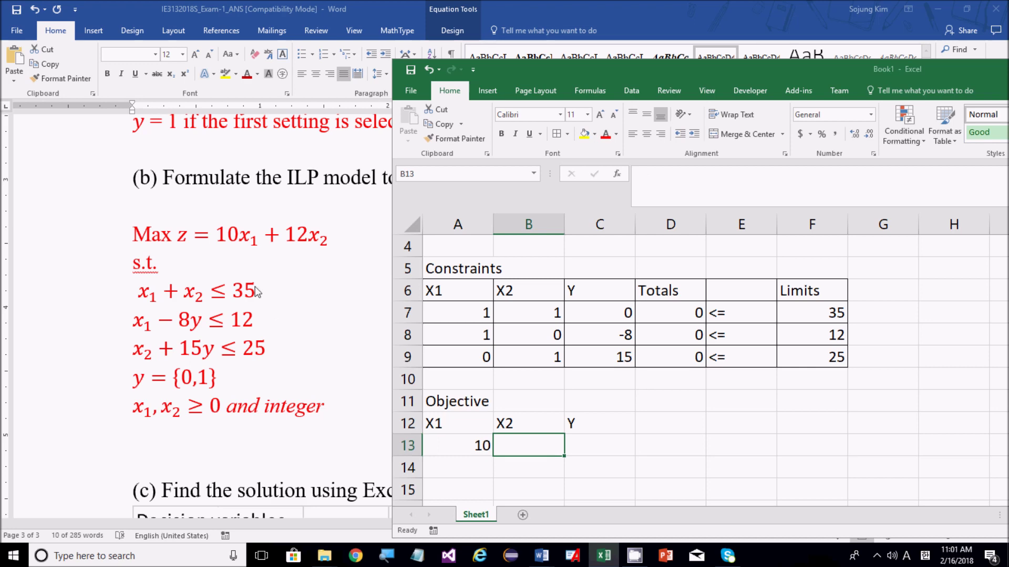
{"action": "type", "text": "12"}
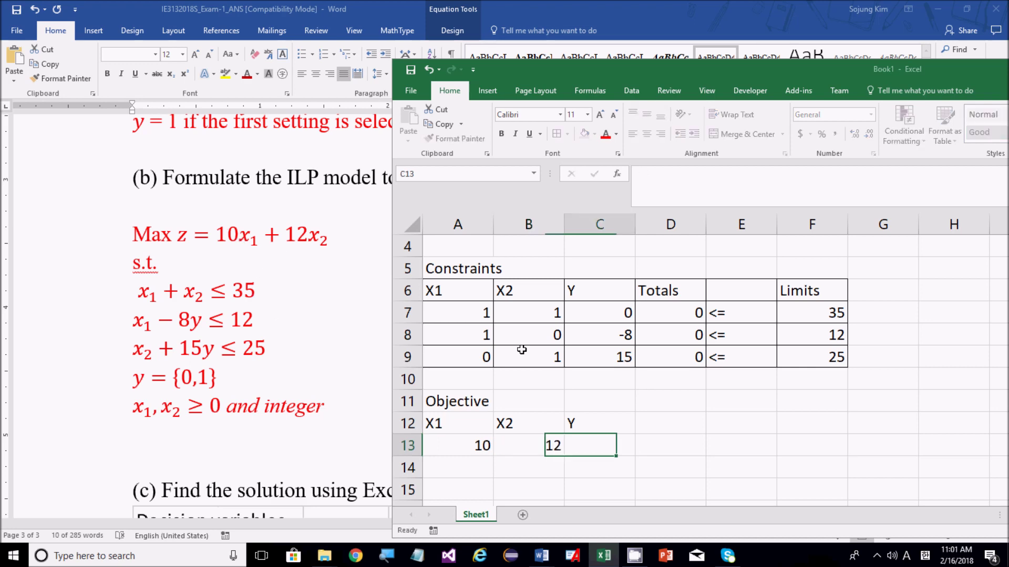
{"action": "key", "text": "Tab"}
{"action": "type", "text": "0"}
{"action": "key", "text": "Tab"}
Step: Copy the SUMPRODUCT formula from D9 into D13 for the objective row
{"action": "left_click", "coordinate": [697, 347]}
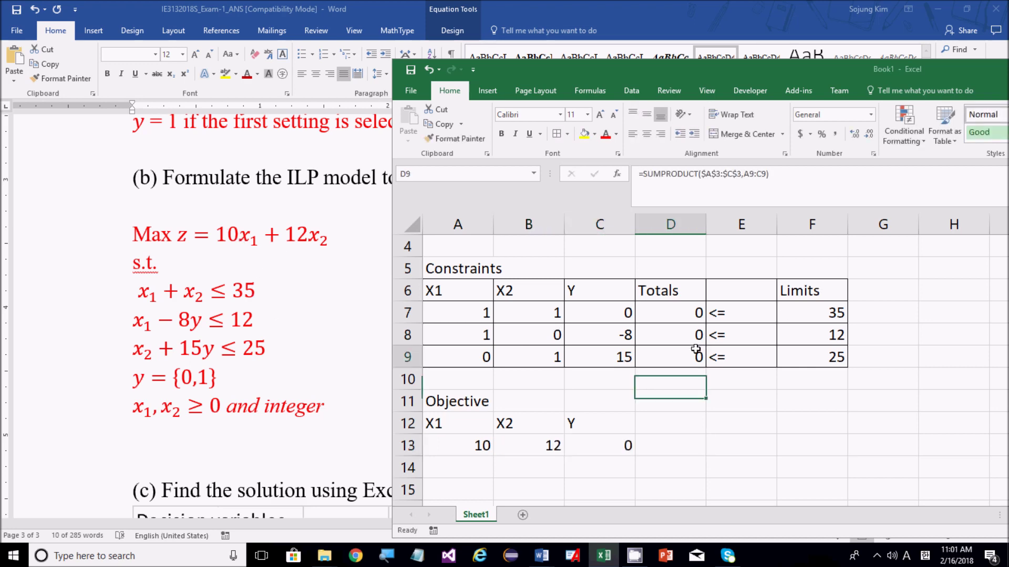
{"action": "key", "text": "ctrl+c"}
{"action": "left_click", "coordinate": [672, 437]}
{"action": "key", "text": "ctrl+v"}
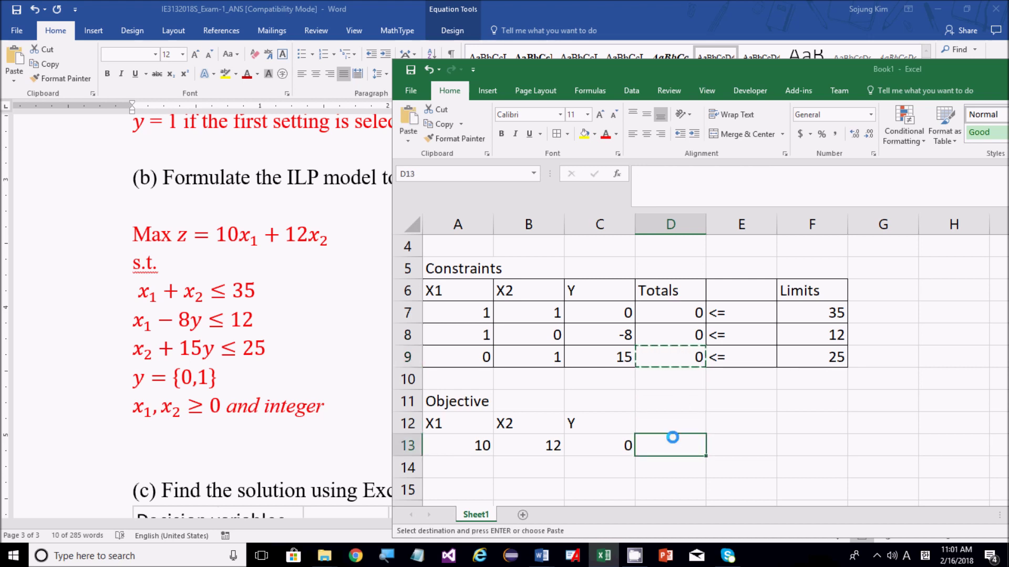
Step: Apply all borders to the objective table in A12:D13 and label D12 "Total"
{"action": "left_click_drag", "start_coordinate": [693, 424], "coordinate": [452, 442]}
{"action": "key", "text": "Escape"}
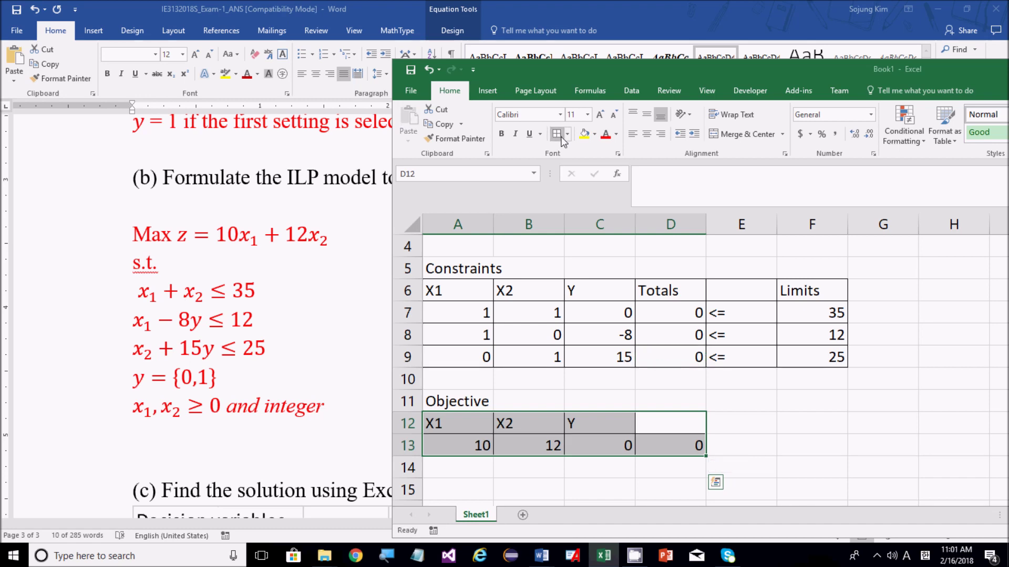
{"action": "left_click", "coordinate": [687, 422]}
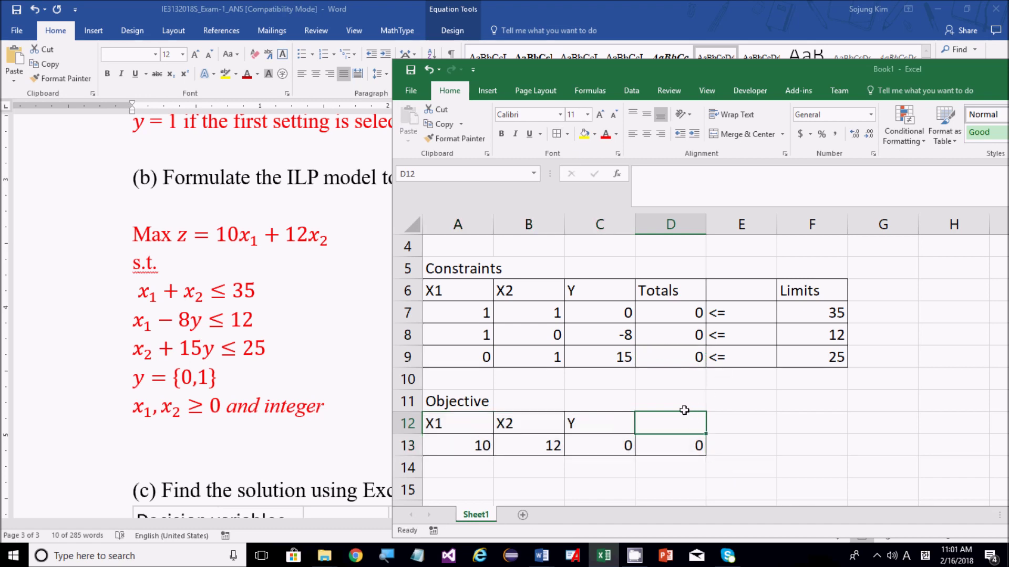
{"action": "type", "text": "Total"}
{"action": "key", "text": "Return"}
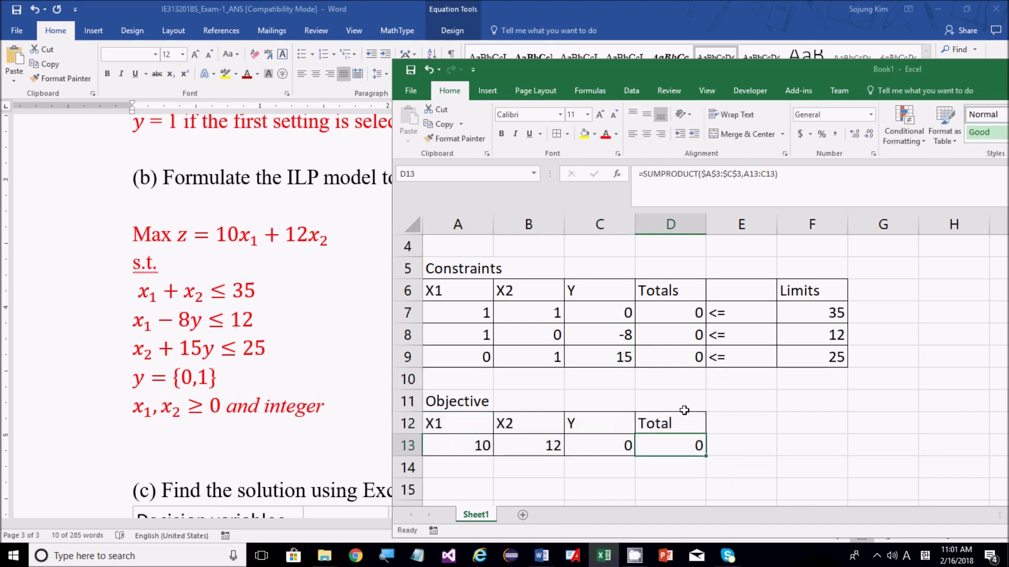
Step: Check which ranges the objective total formula in D13 refers to, with the decision variables and objective coefficients in view
{"action": "left_click", "coordinate": [730, 186]}
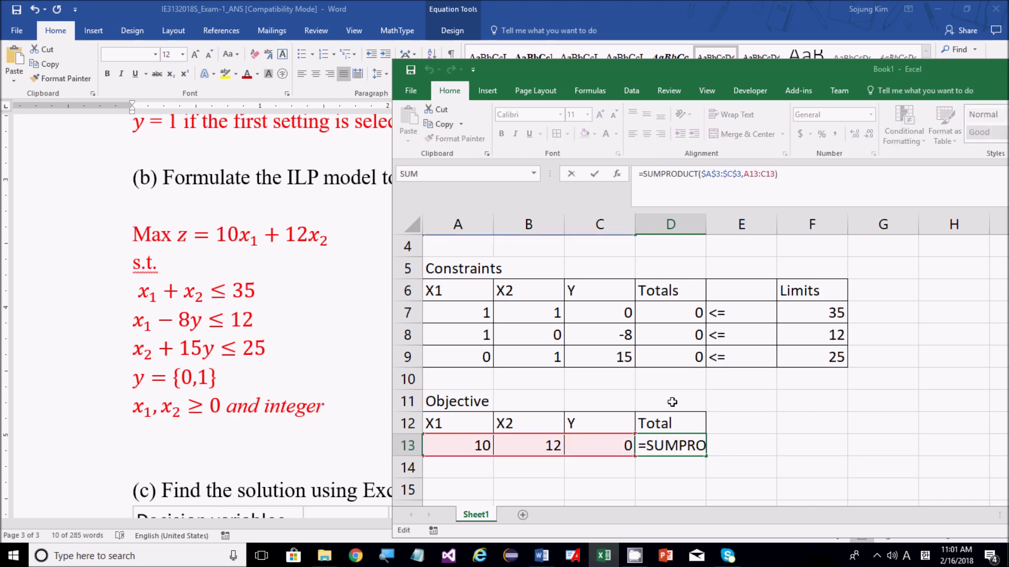
{"action": "left_click_drag", "start_coordinate": [666, 70], "coordinate": [566, 65]}
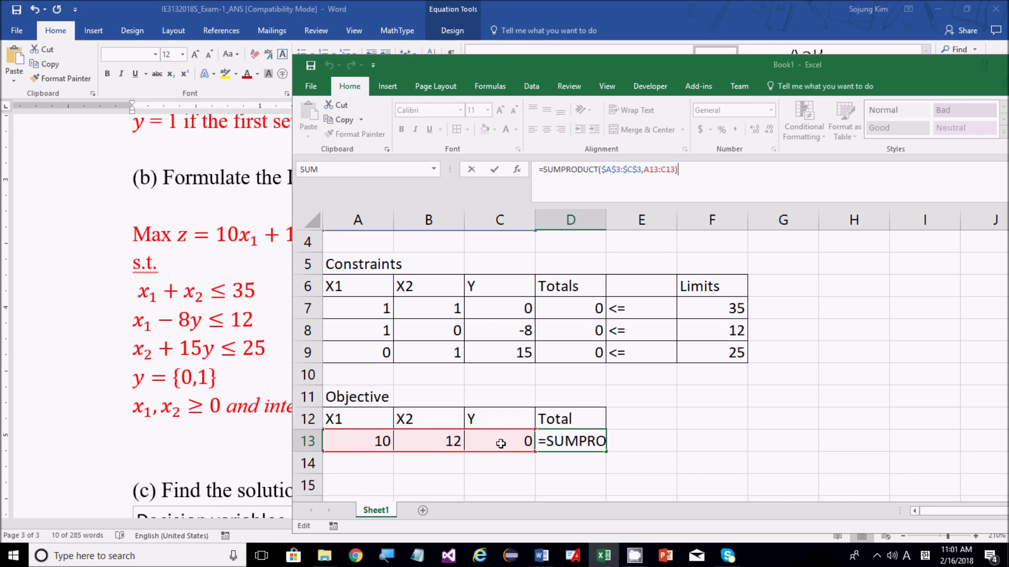
{"action": "key", "text": "ctrl+Return"}
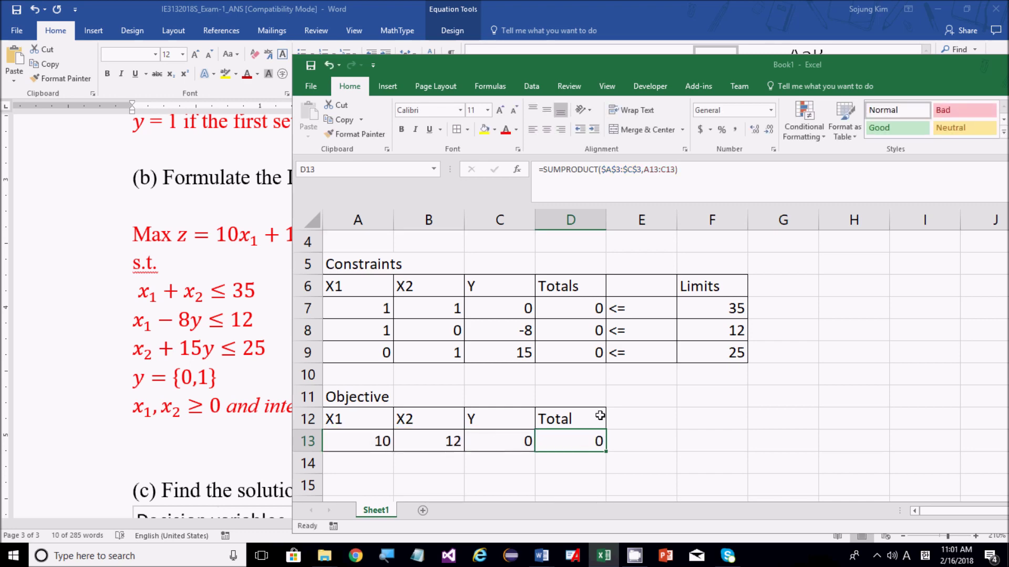
{"action": "scroll", "coordinate": [644, 405], "scroll_direction": "up", "scroll_amount": 1}
{"action": "scroll", "coordinate": [644, 405], "scroll_direction": "down", "scroll_amount": 1}
{"action": "scroll", "coordinate": [647, 402], "scroll_direction": "up", "scroll_amount": 1}
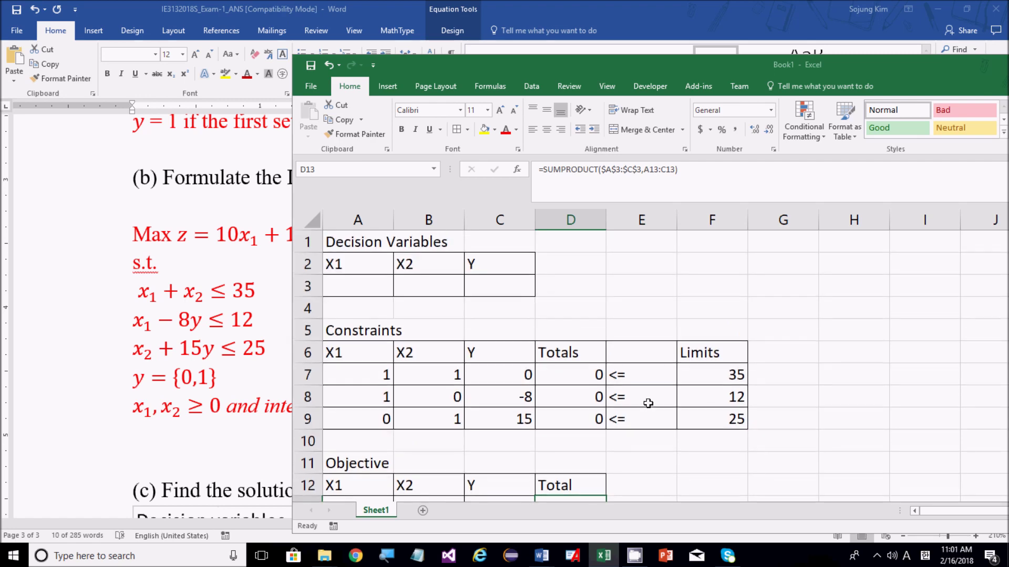
{"action": "scroll", "coordinate": [652, 401], "scroll_direction": "down", "scroll_amount": 2}
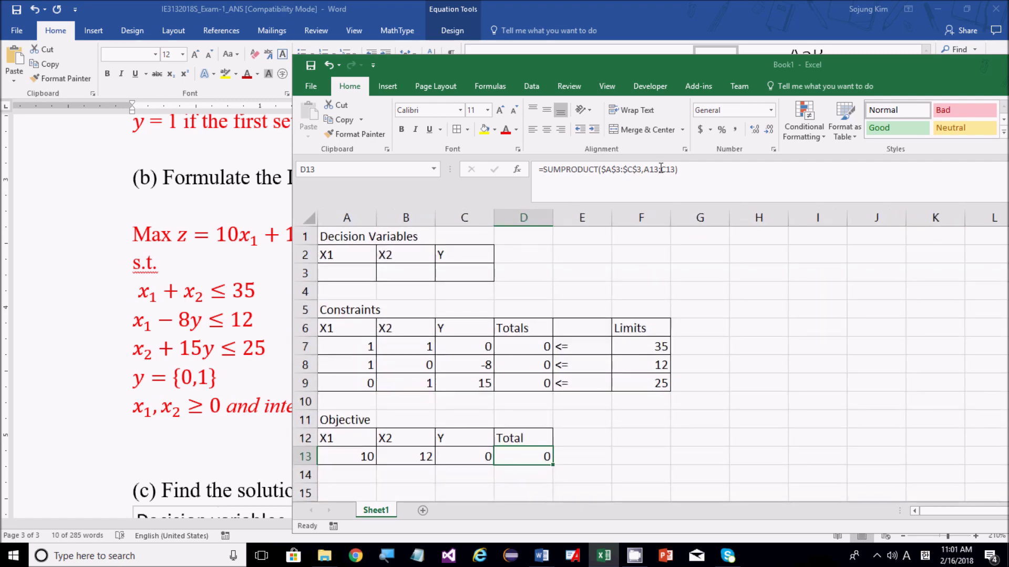
{"action": "left_click", "coordinate": [661, 168]}
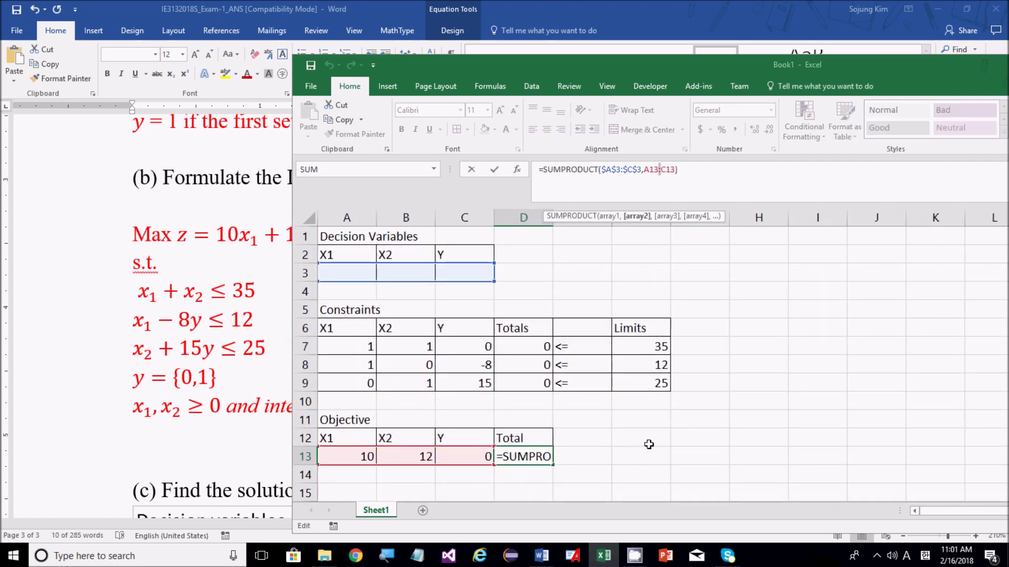
{"action": "key", "text": "Return"}
Step: Open Solver and set the objective to the total cell D13
{"action": "left_click_drag", "start_coordinate": [752, 63], "coordinate": [559, 23]}
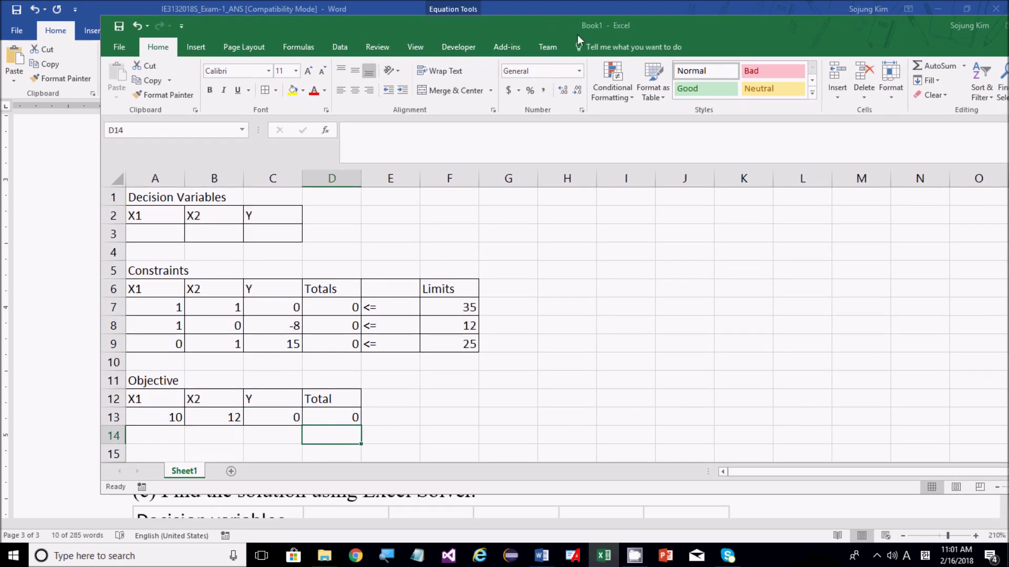
{"action": "left_click", "coordinate": [340, 47]}
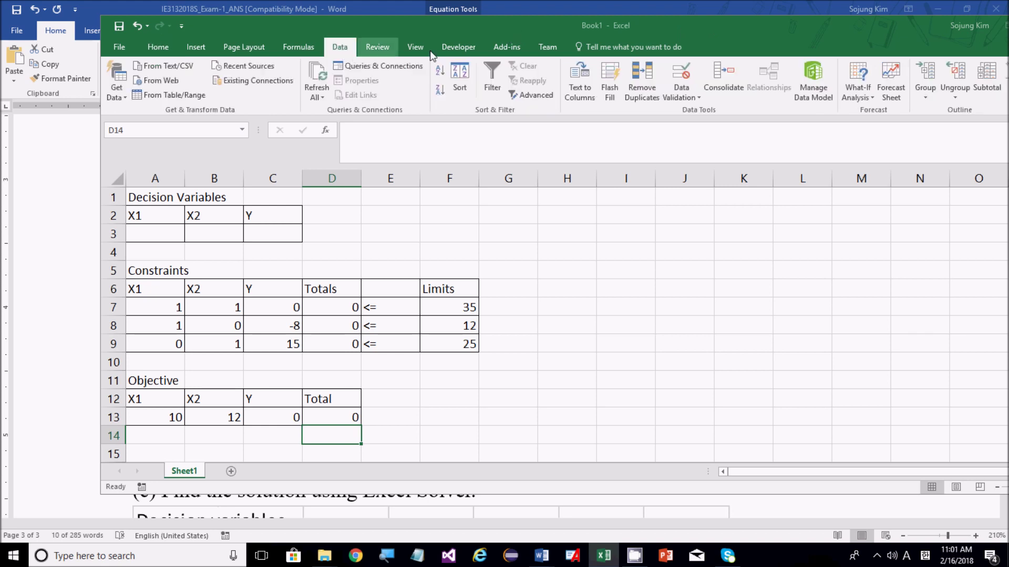
{"action": "left_click_drag", "start_coordinate": [600, 35], "coordinate": [526, 27]}
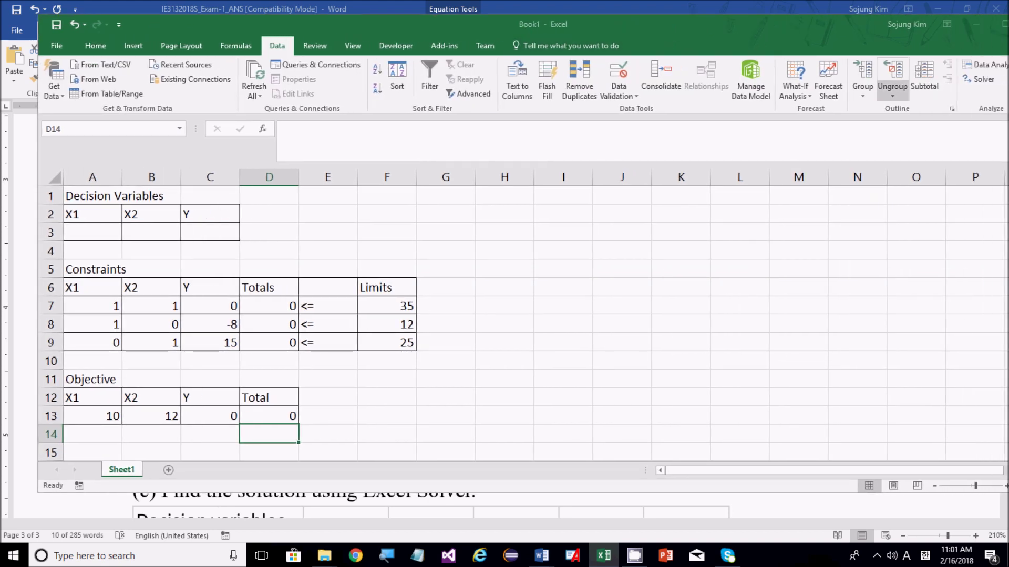
{"action": "left_click", "coordinate": [979, 79]}
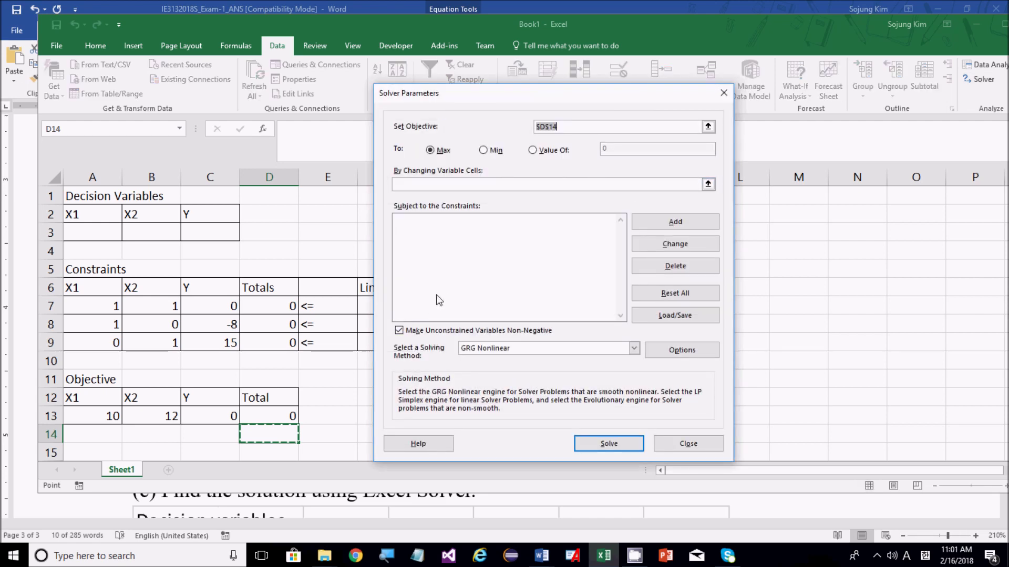
{"action": "left_click", "coordinate": [276, 417]}
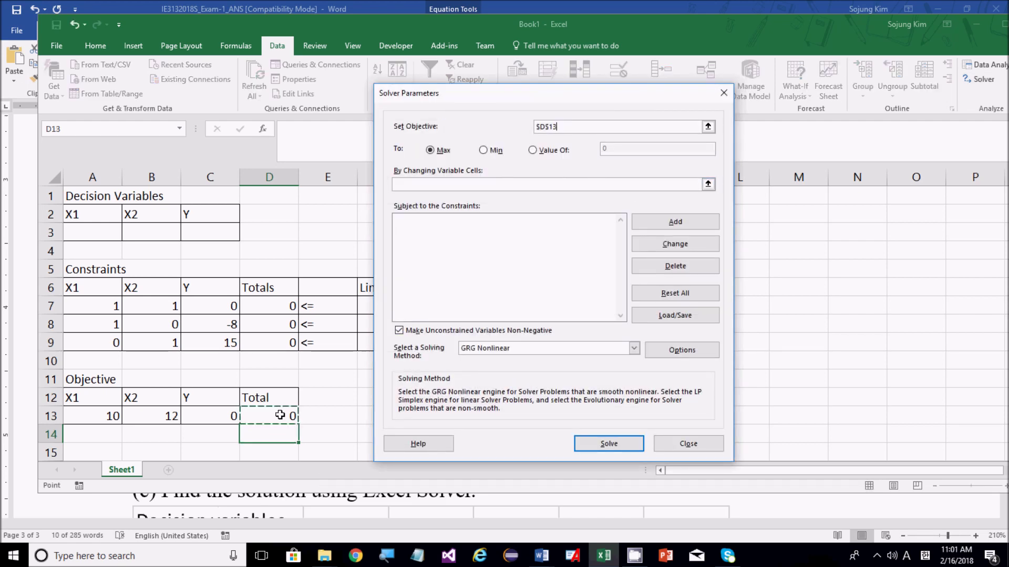
Step: Set the Solver's changing variable cells to the decision variables in A3:C3
{"action": "left_click", "coordinate": [708, 184]}
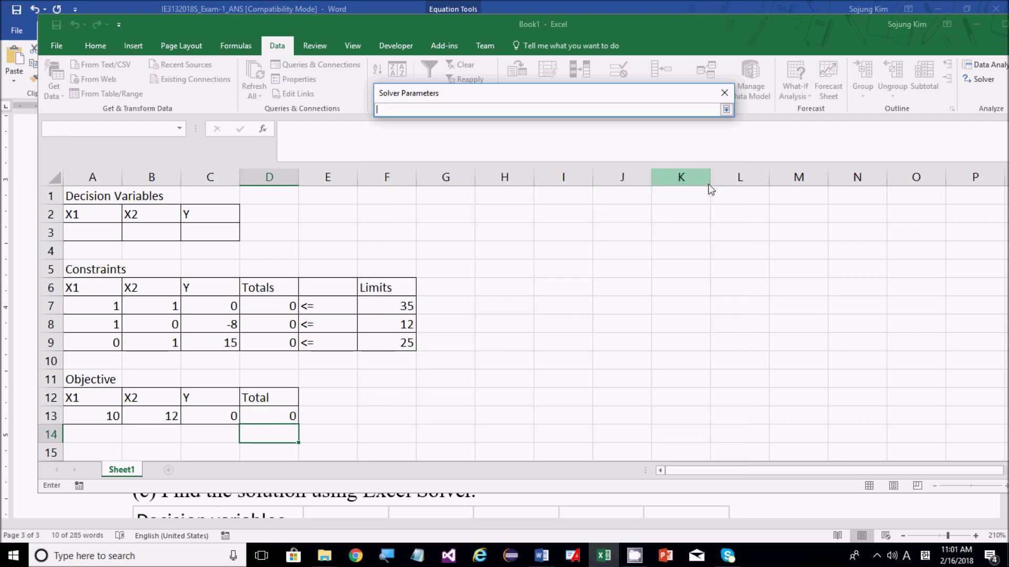
{"action": "left_click_drag", "start_coordinate": [108, 231], "coordinate": [213, 232]}
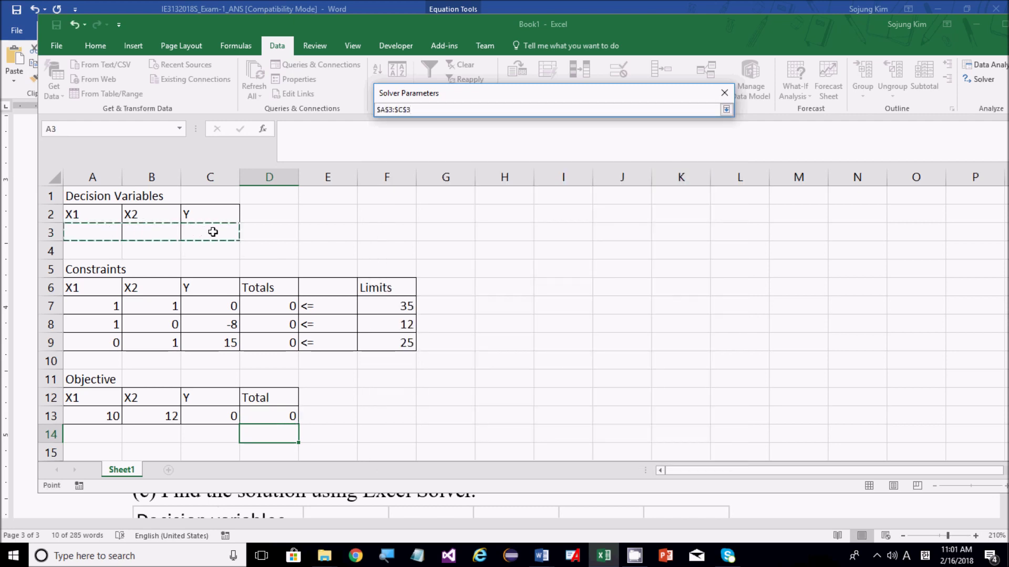
{"action": "left_click", "coordinate": [725, 110]}
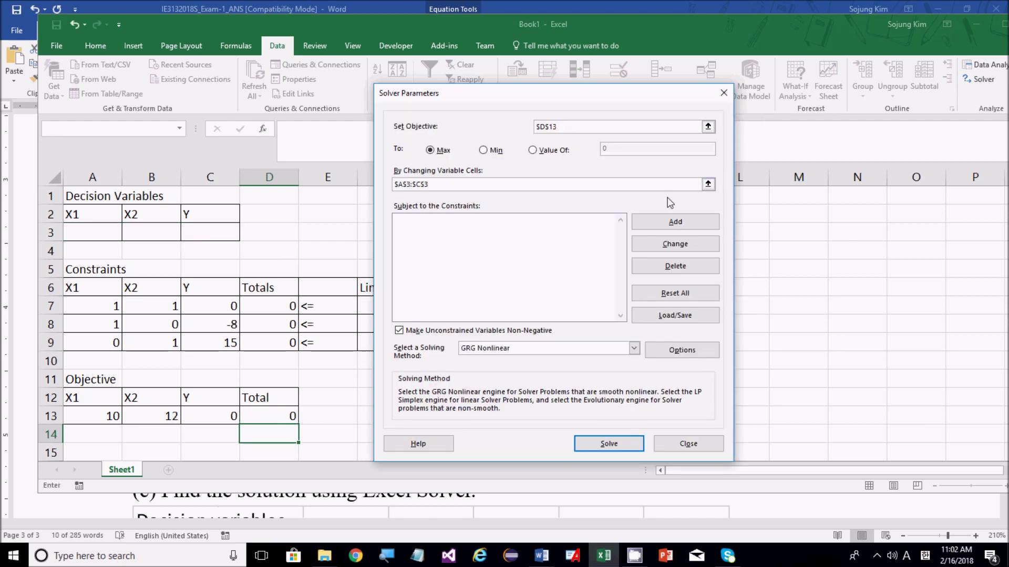
Step: Add a Solver constraint that makes the Y variable in C3 binary
{"action": "left_click", "coordinate": [664, 224]}
{"action": "left_click", "coordinate": [219, 227]}
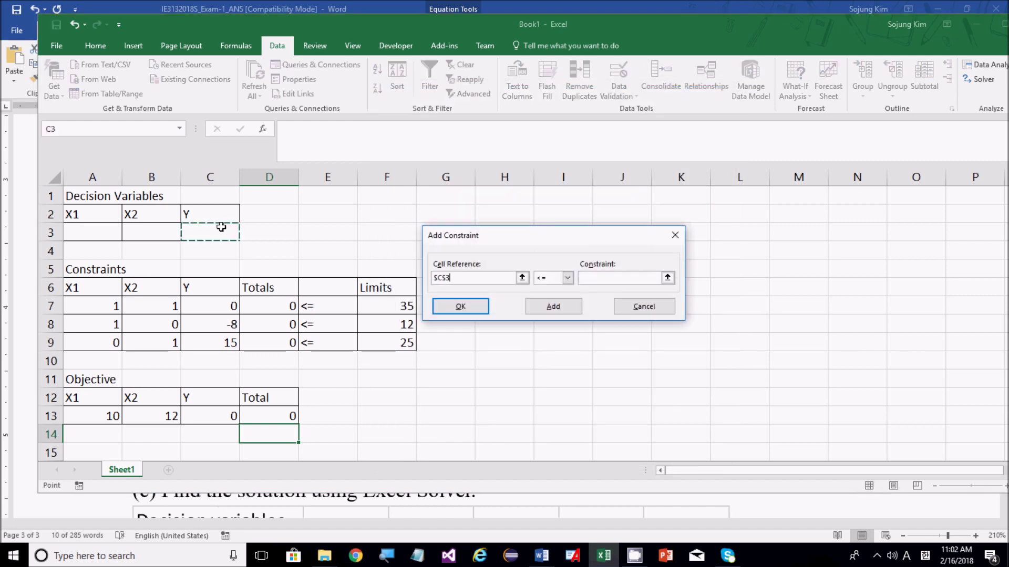
{"action": "left_click", "coordinate": [568, 278]}
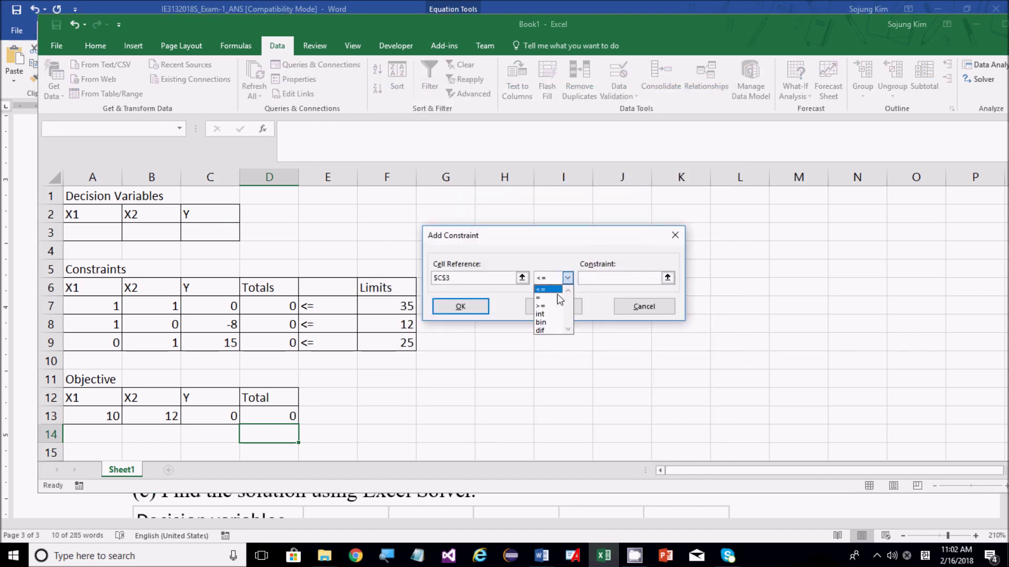
{"action": "left_click", "coordinate": [546, 323]}
{"action": "left_click", "coordinate": [461, 307]}
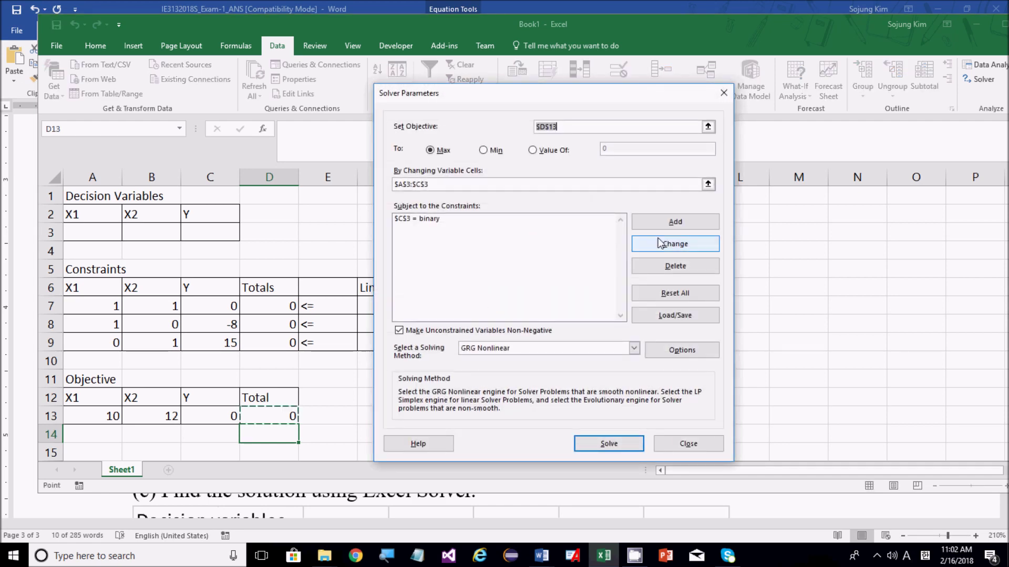
Step: Add a Solver constraint that keeps the totals in D7:D9 <= the limits in F7:F9
{"action": "left_click", "coordinate": [675, 221]}
{"action": "left_click_drag", "start_coordinate": [269, 307], "coordinate": [269, 342]}
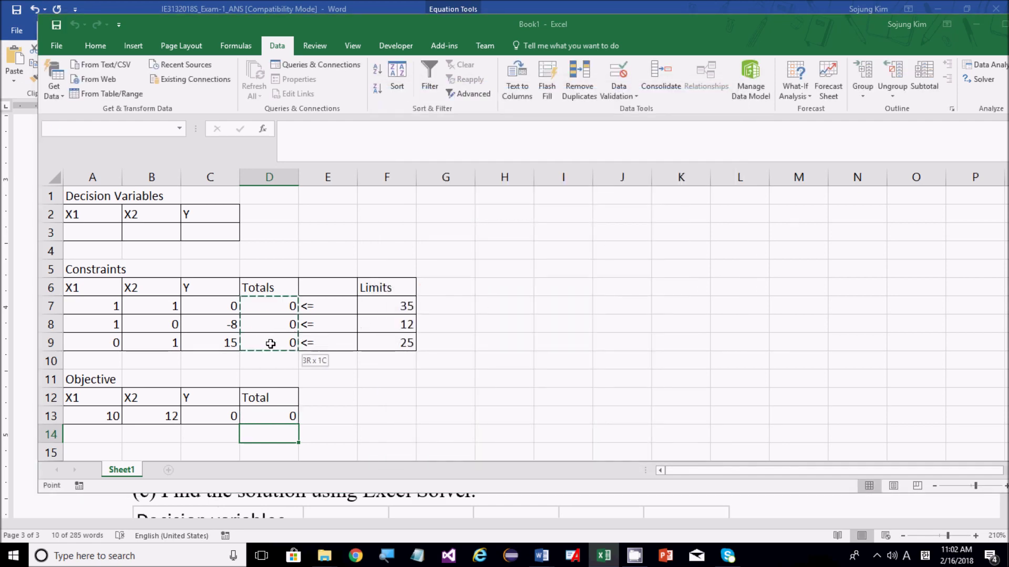
{"action": "left_click", "coordinate": [590, 279]}
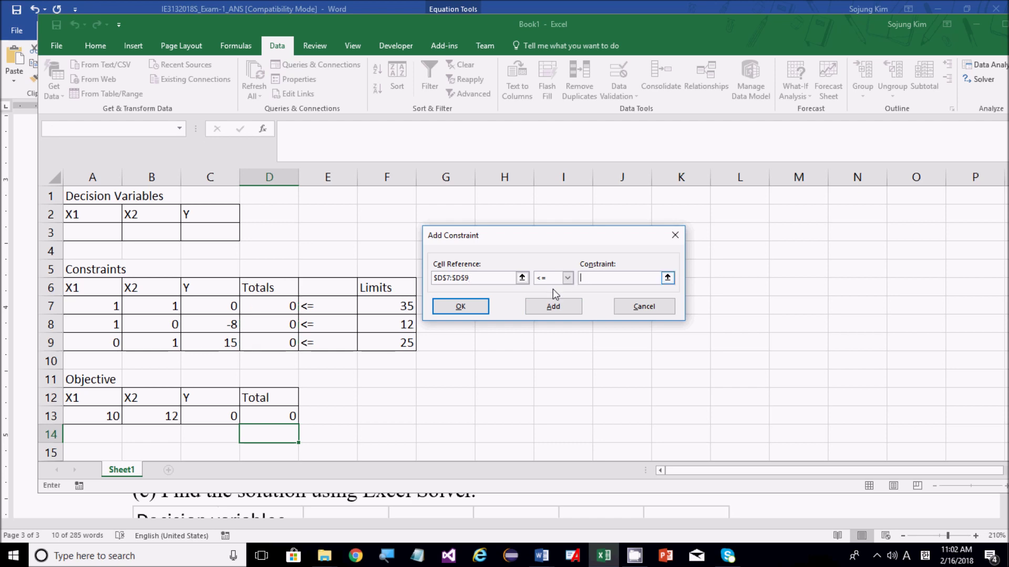
{"action": "left_click_drag", "start_coordinate": [370, 304], "coordinate": [408, 332]}
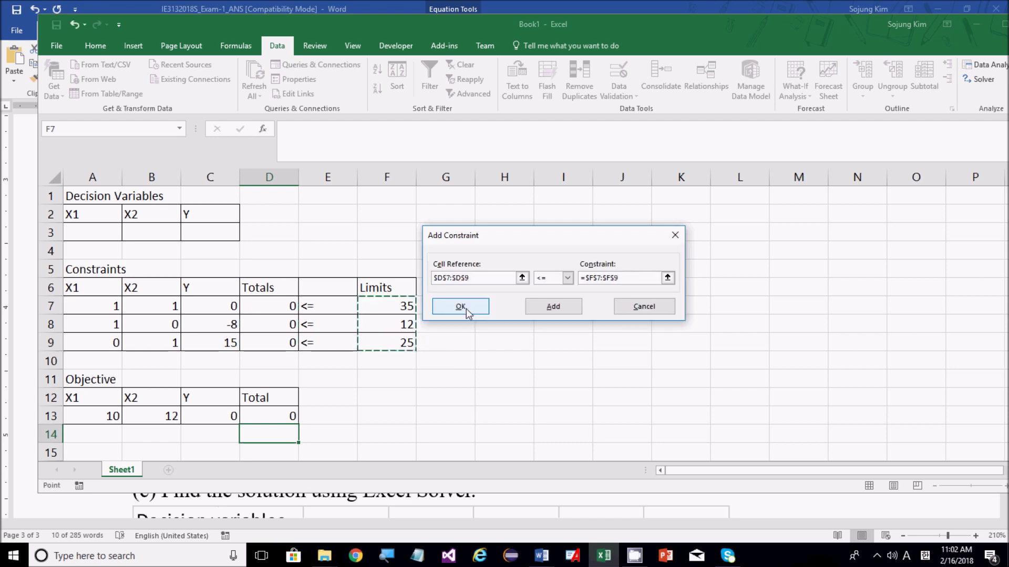
{"action": "left_click", "coordinate": [531, 309]}
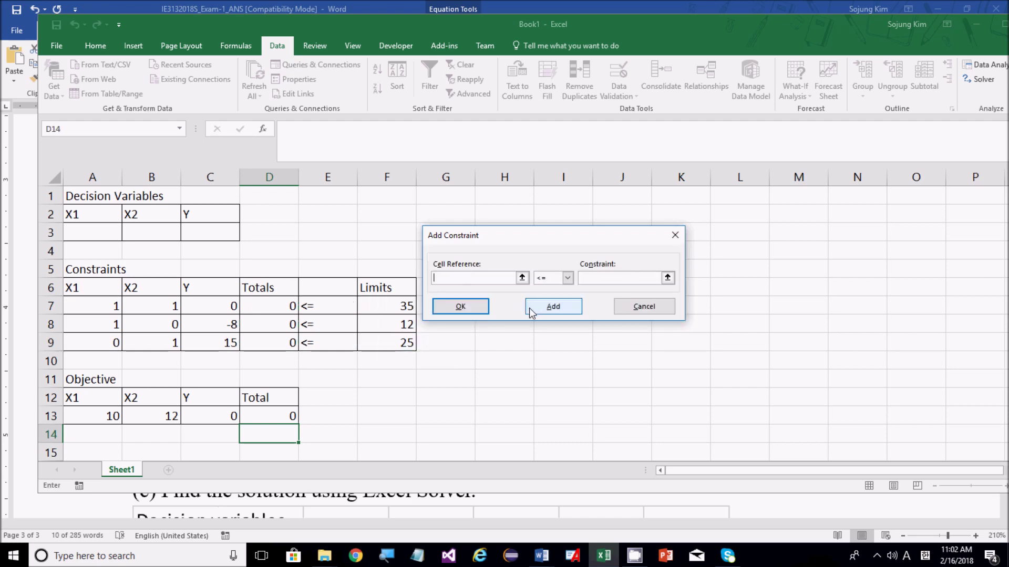
Step: Add a Solver constraint that makes the X1 and X2 variables in A3:B3 integer
{"action": "left_click_drag", "start_coordinate": [101, 233], "coordinate": [156, 233]}
{"action": "left_click", "coordinate": [567, 278]}
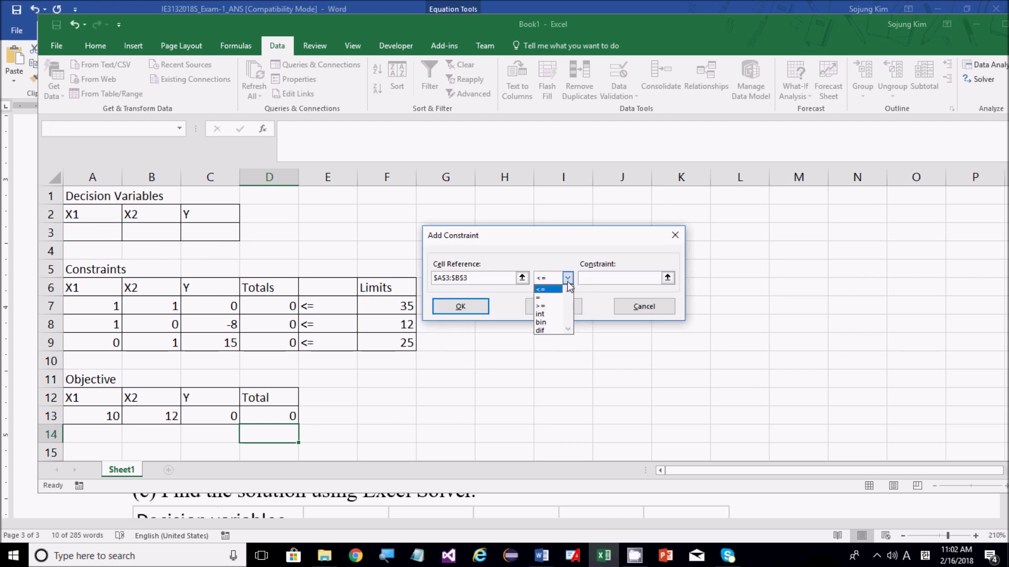
{"action": "left_click", "coordinate": [548, 323]}
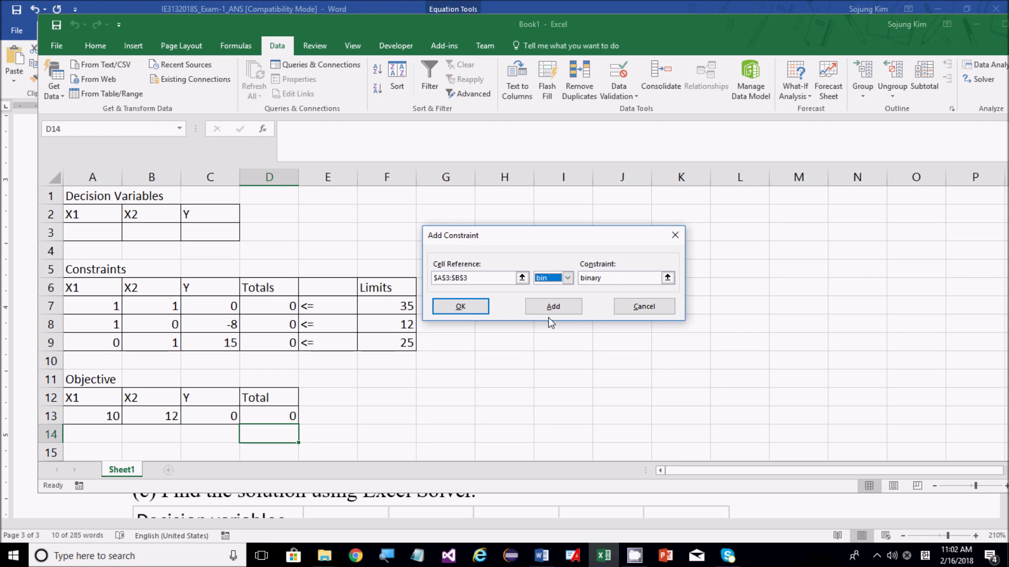
{"action": "left_click", "coordinate": [567, 277]}
{"action": "left_click", "coordinate": [544, 315]}
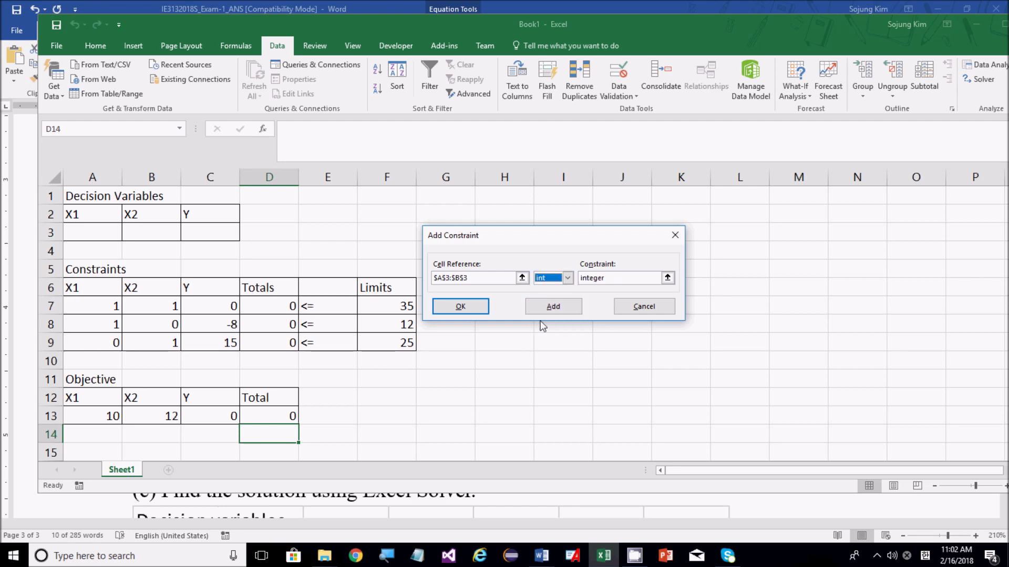
{"action": "left_click", "coordinate": [473, 310]}
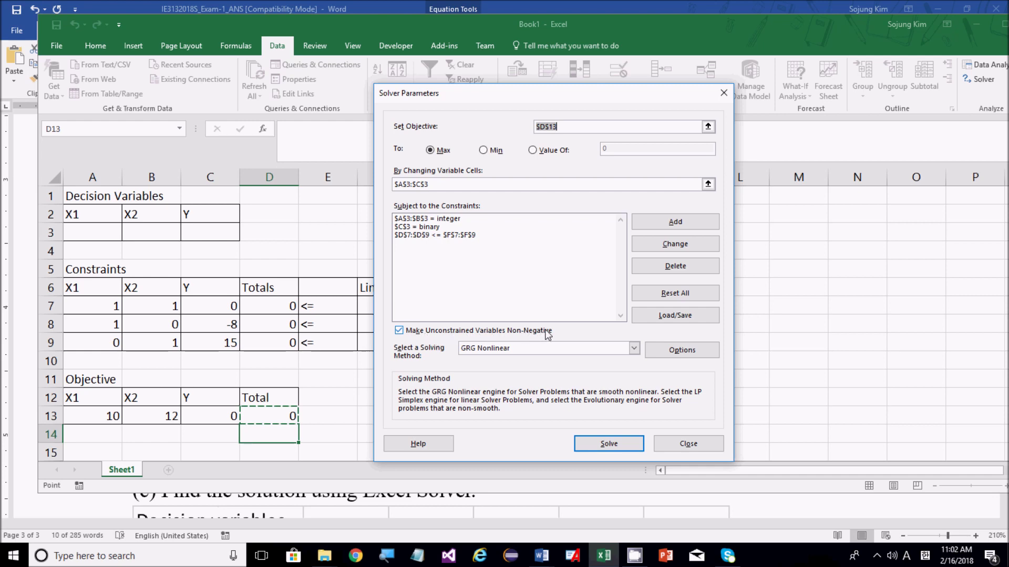
Step: Choose Simplex LP as the solving method, solve the model and keep the Solver solution
{"action": "left_click", "coordinate": [635, 349]}
{"action": "left_click", "coordinate": [564, 368]}
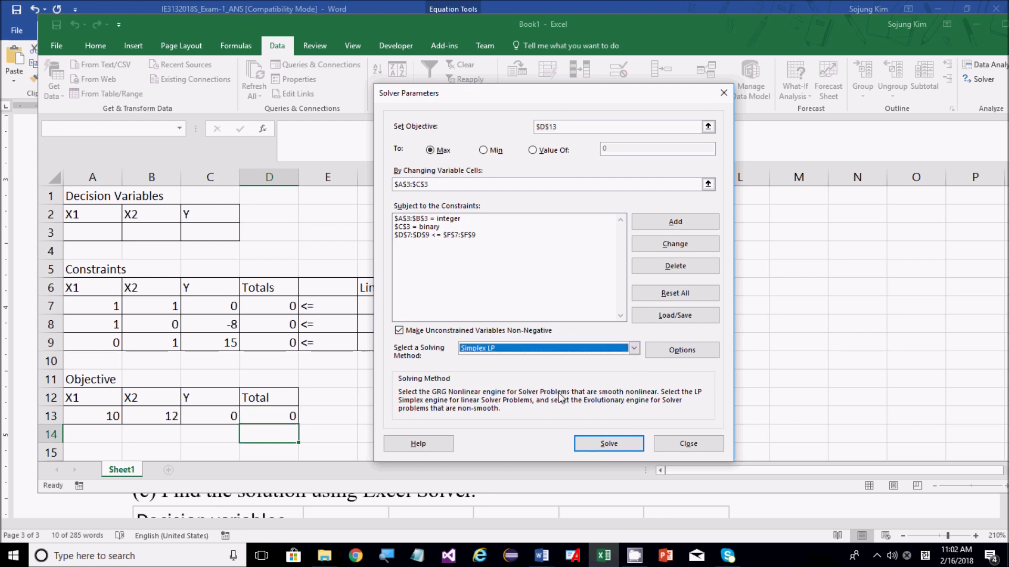
{"action": "left_click", "coordinate": [609, 444]}
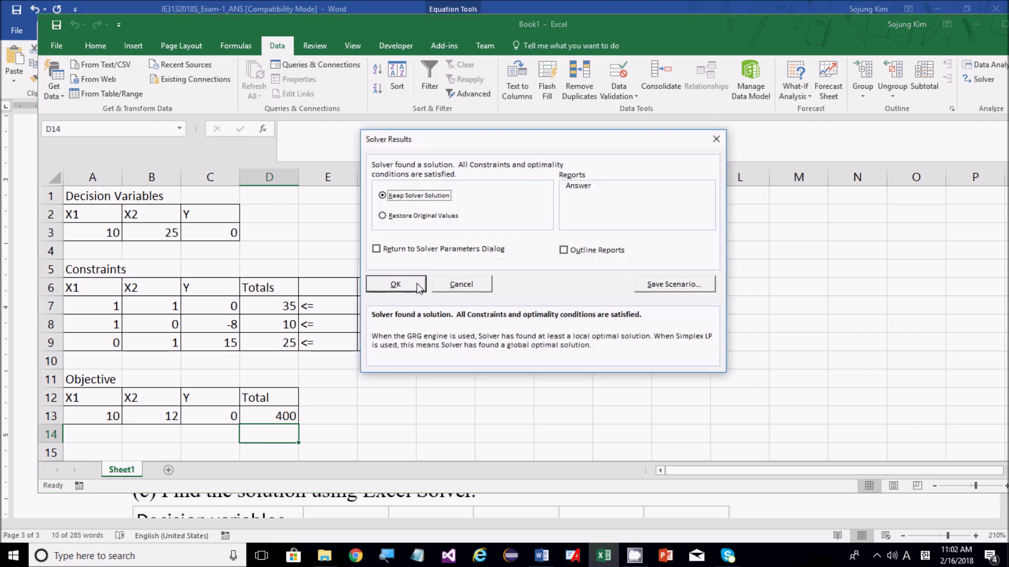
{"action": "left_click", "coordinate": [395, 285]}
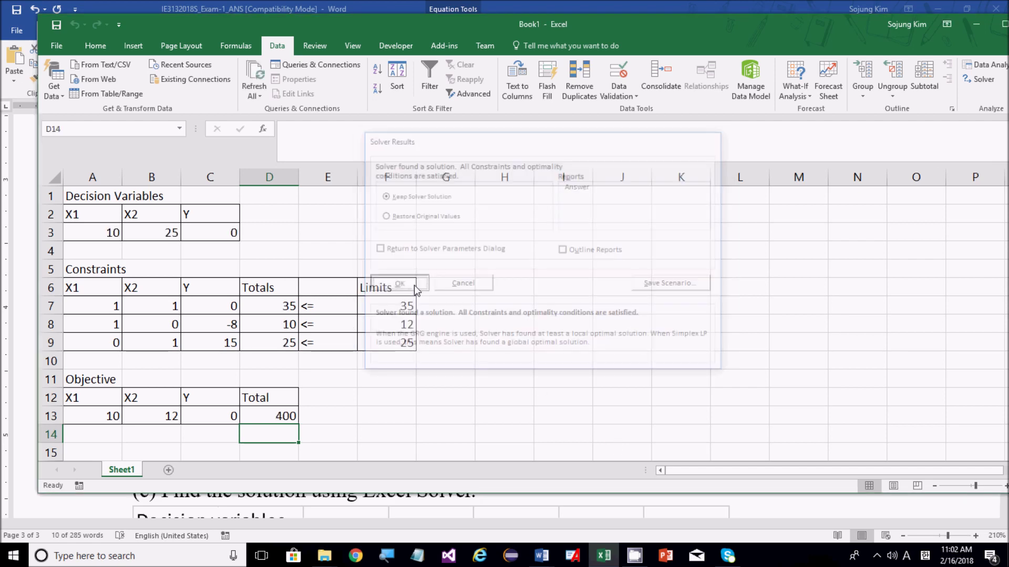
Step: Place the workbook beside the Word formulation and examine the solved X1, X2, Y and objective total cells
{"action": "left_click", "coordinate": [310, 246]}
{"action": "left_click", "coordinate": [213, 231]}
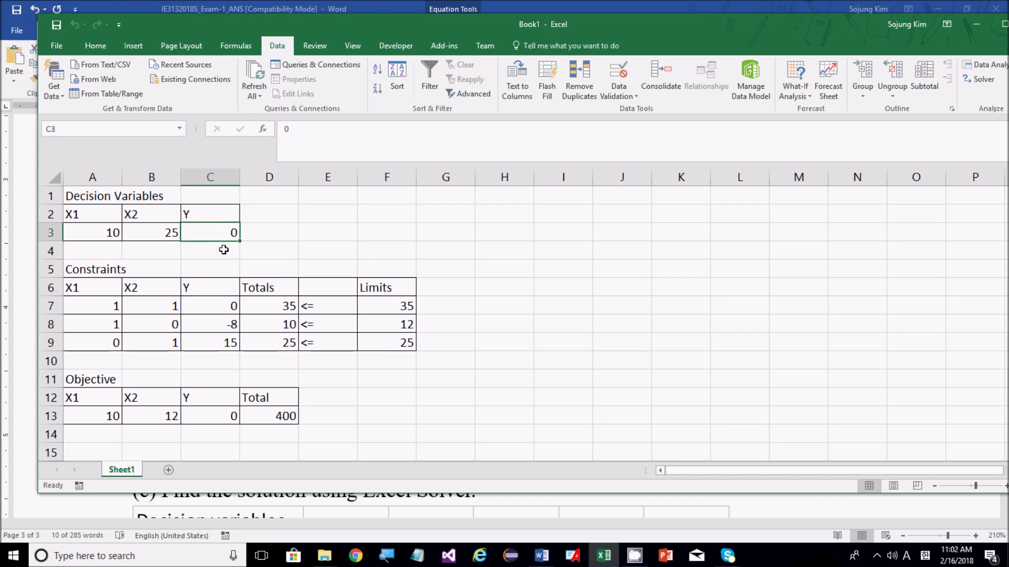
{"action": "left_click_drag", "start_coordinate": [395, 34], "coordinate": [662, 56]}
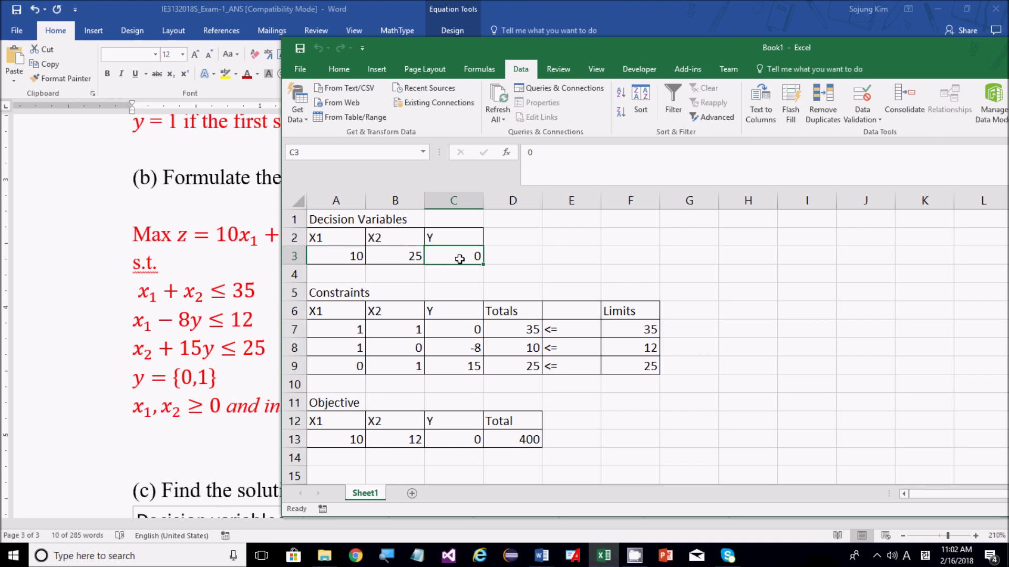
{"action": "left_click", "coordinate": [352, 258]}
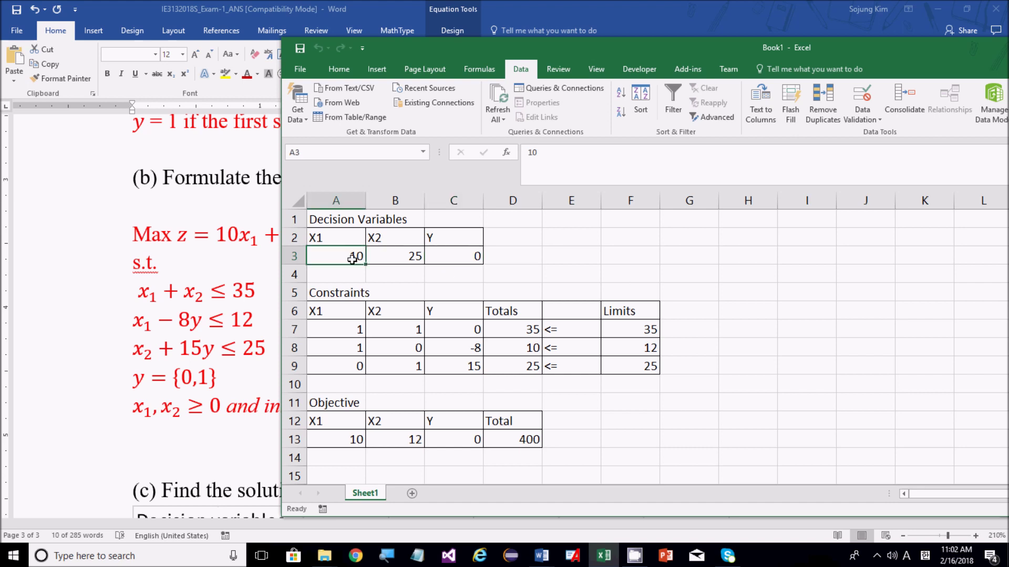
{"action": "left_click", "coordinate": [401, 259]}
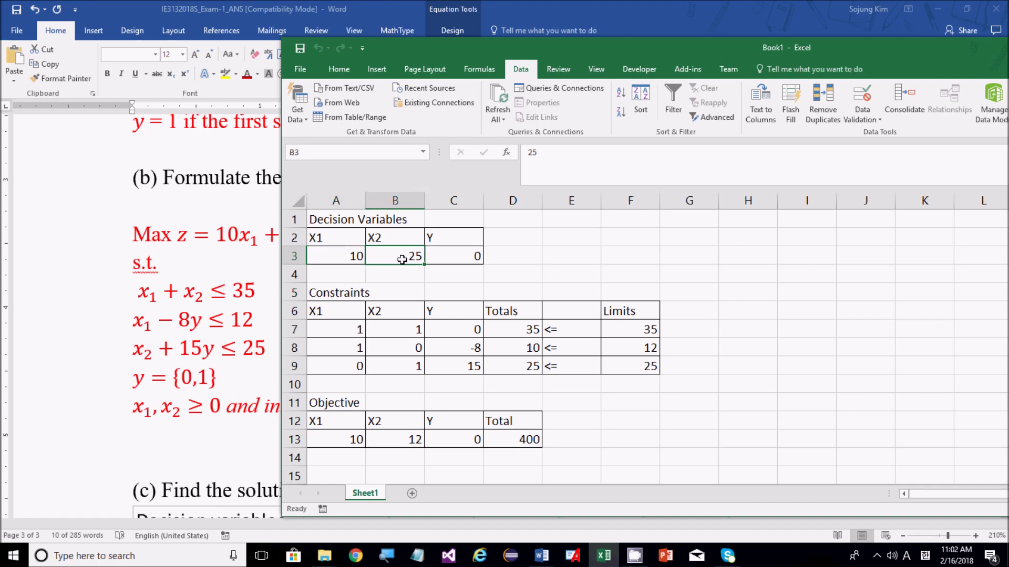
{"action": "left_click", "coordinate": [522, 442]}
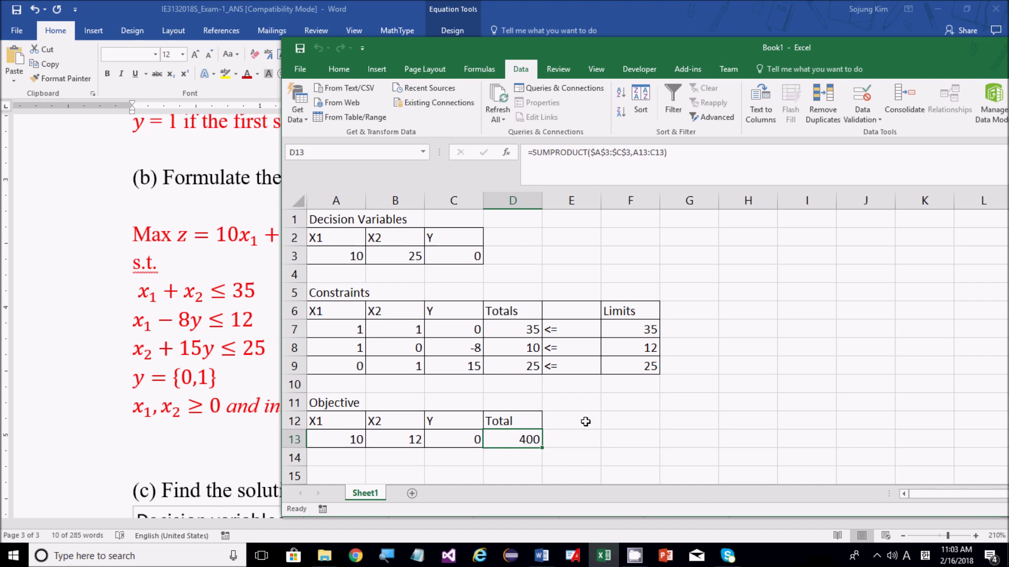
Step: Switch to the Word answer document and review the ILP formulation in part (b) and the Solver solution tables in part (c)
{"action": "left_click", "coordinate": [273, 433]}
{"action": "left_click_drag", "start_coordinate": [273, 432], "coordinate": [132, 232]}
{"action": "scroll", "coordinate": [397, 399], "scroll_direction": "down", "scroll_amount": 2}
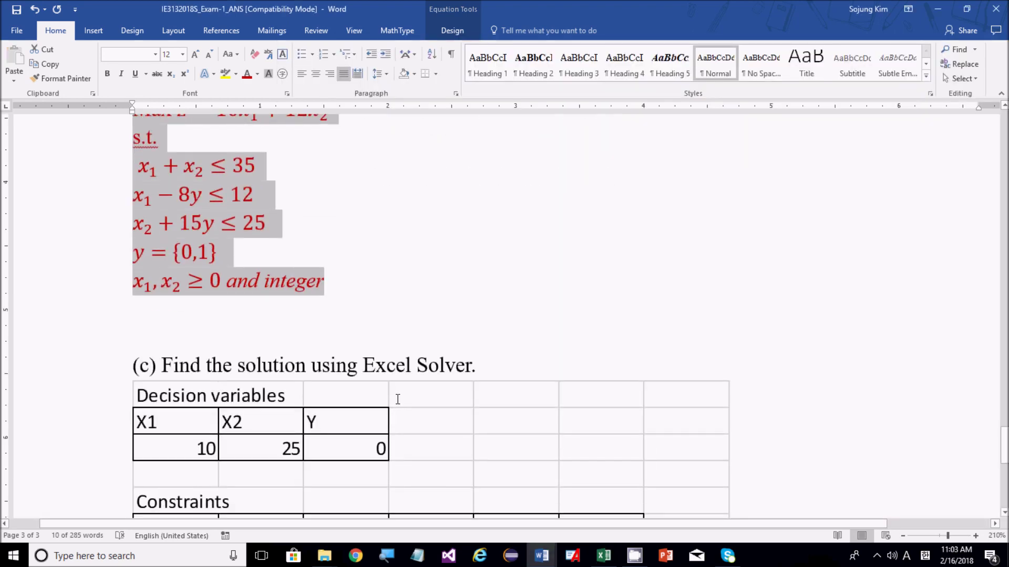
{"action": "scroll", "coordinate": [579, 316], "scroll_direction": "down", "scroll_amount": 7}
{"action": "scroll", "coordinate": [576, 319], "scroll_direction": "up", "scroll_amount": 3}
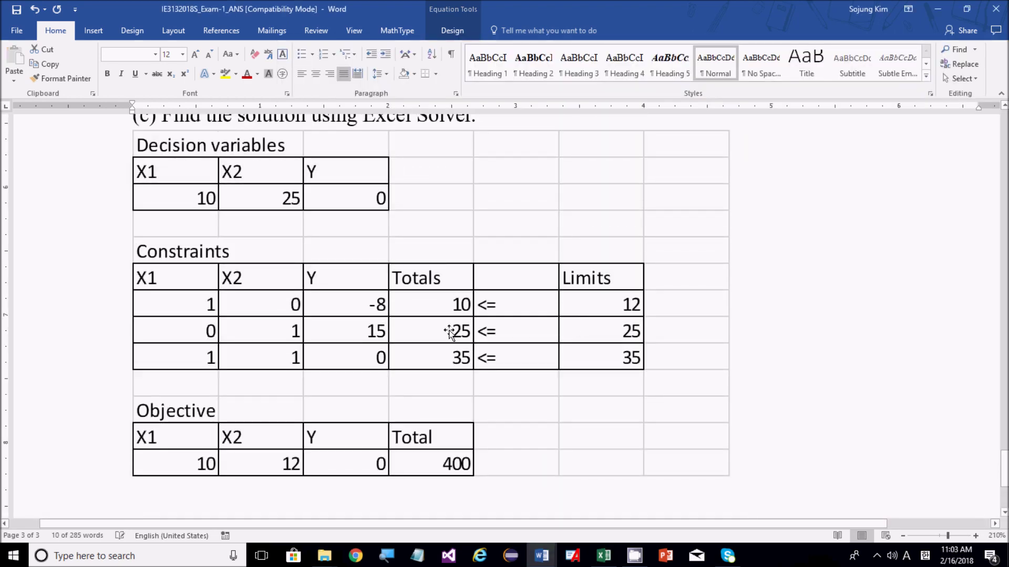
{"action": "scroll", "coordinate": [395, 313], "scroll_direction": "up", "scroll_amount": 1}
{"action": "scroll", "coordinate": [400, 319], "scroll_direction": "up", "scroll_amount": 10}
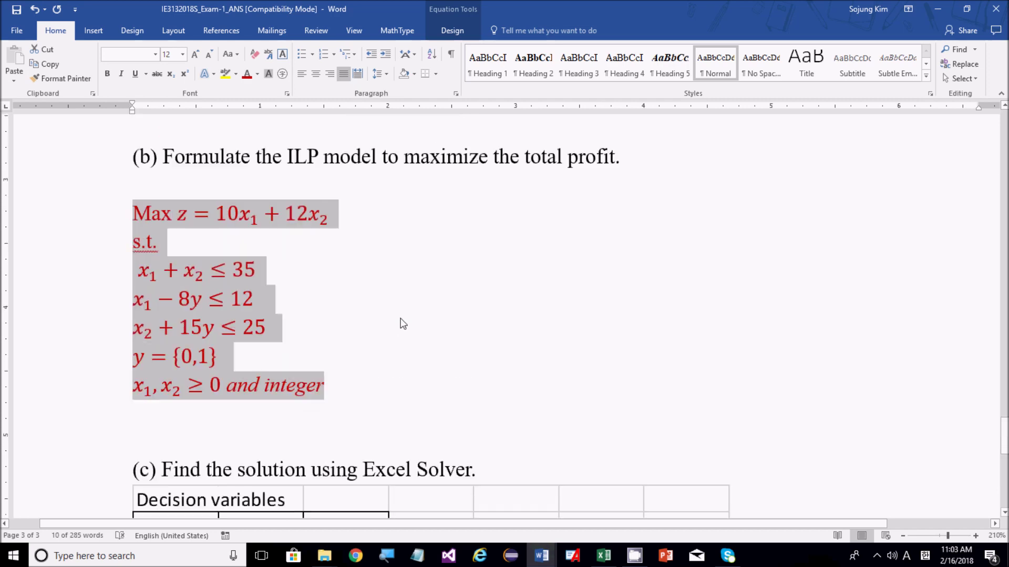